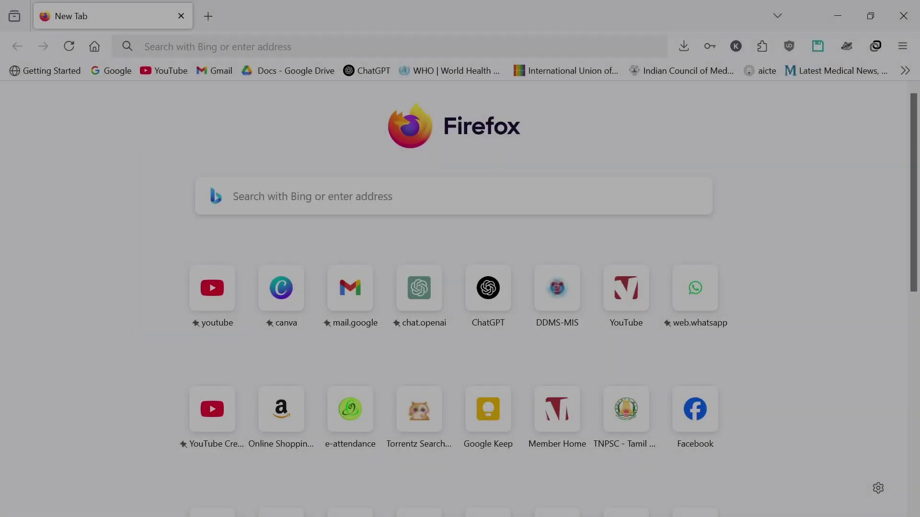
# Search the web for AutoDock Vina GitHub and open the ccsb-scripps/AutoDock-Vina repository
pyautogui.hotkey('ctrl', 'l')
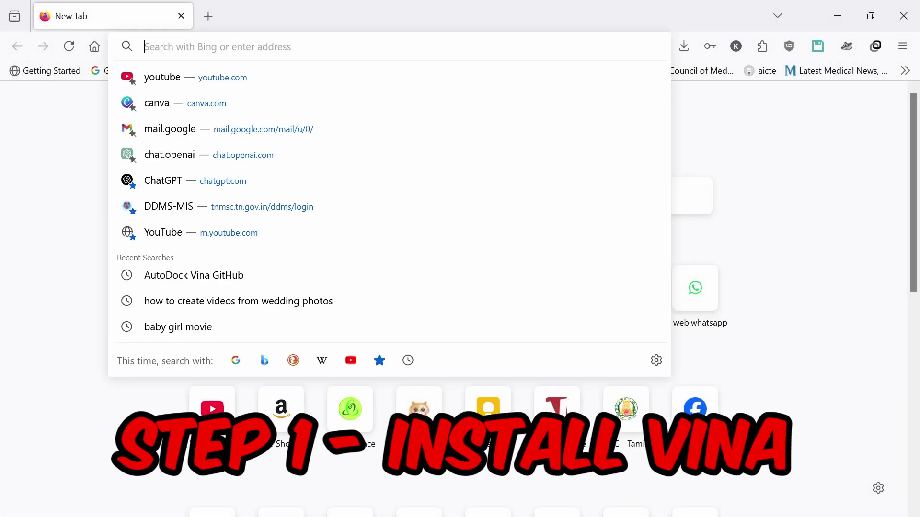
pyautogui.write('vina')
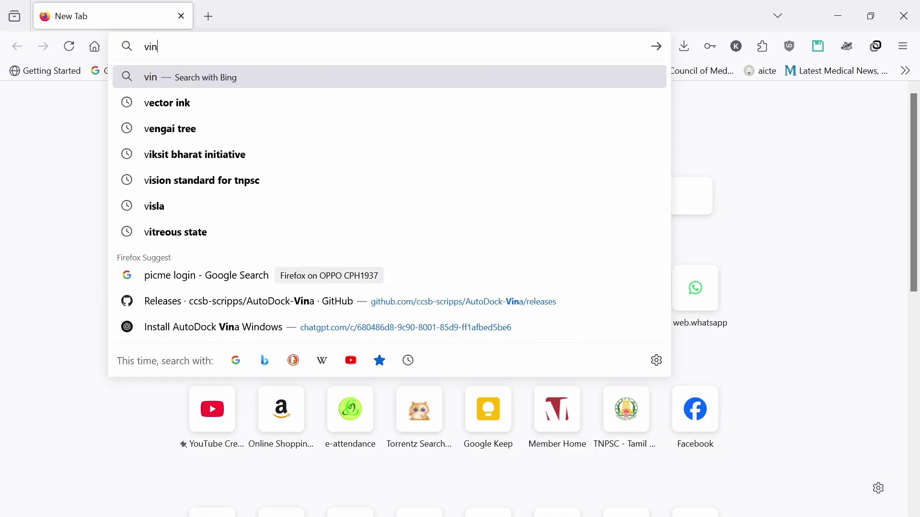
pyautogui.click(271, 106)
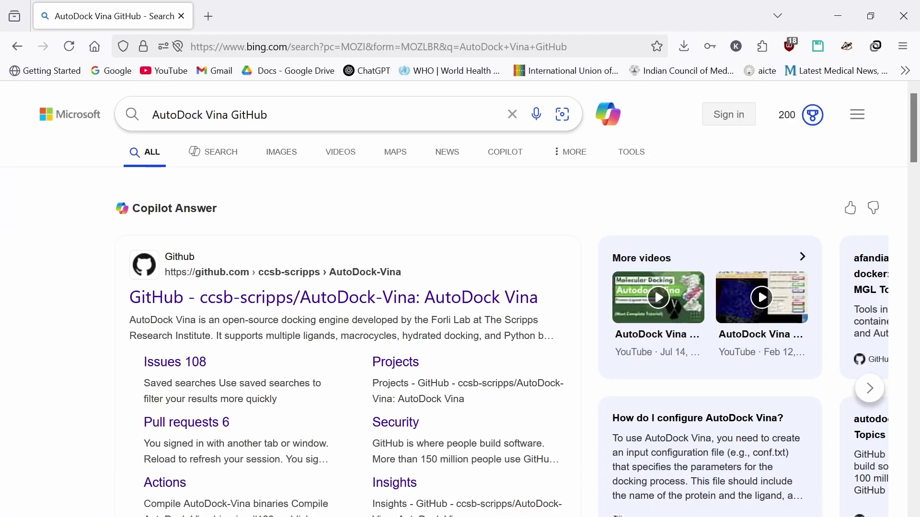
pyautogui.click(461, 312)
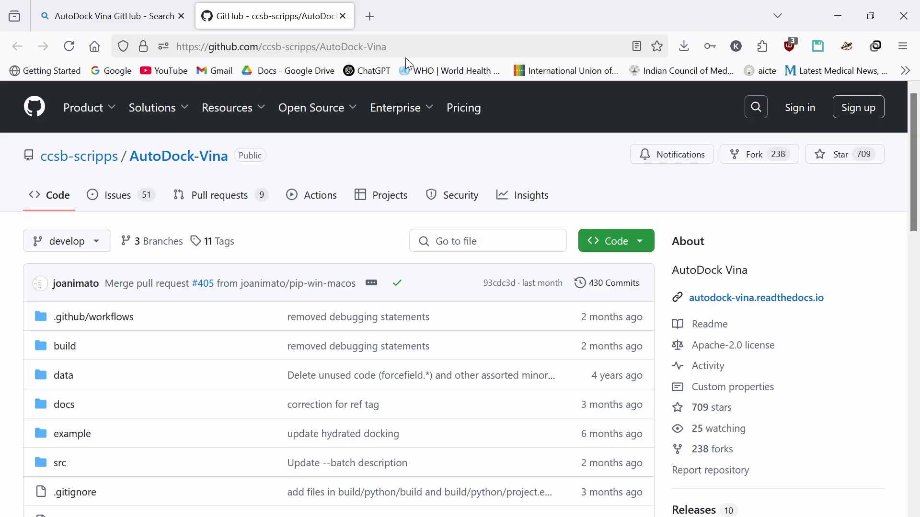
# Open the latest release, v1.2.7, of the repository and download its Windows asset vina_1.2.7_win.exe
pyautogui.scroll(-6, 325, 268)
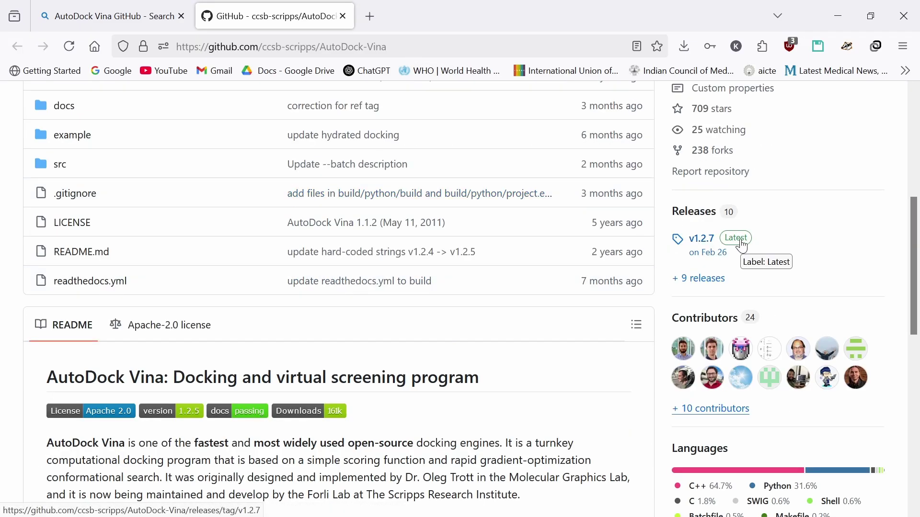
pyautogui.click(742, 246)
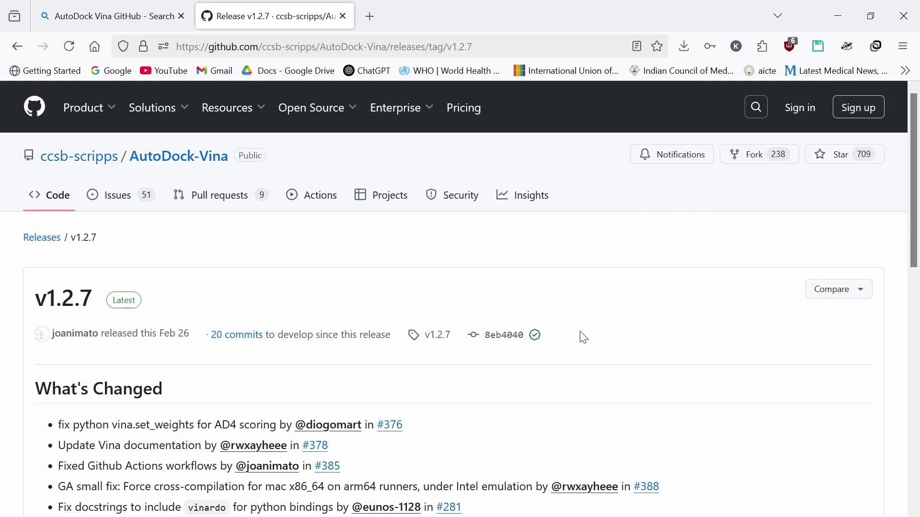
pyautogui.scroll(-12, 583, 338)
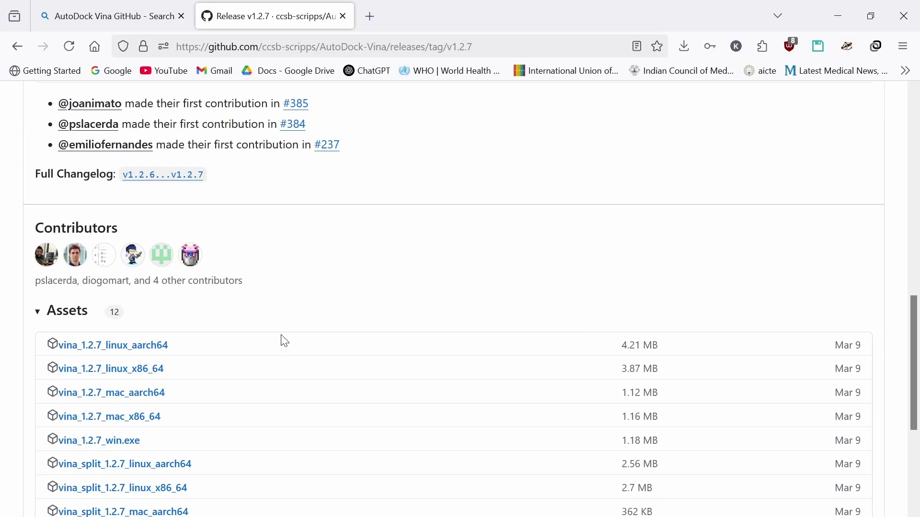
pyautogui.scroll(-5, 299, 286)
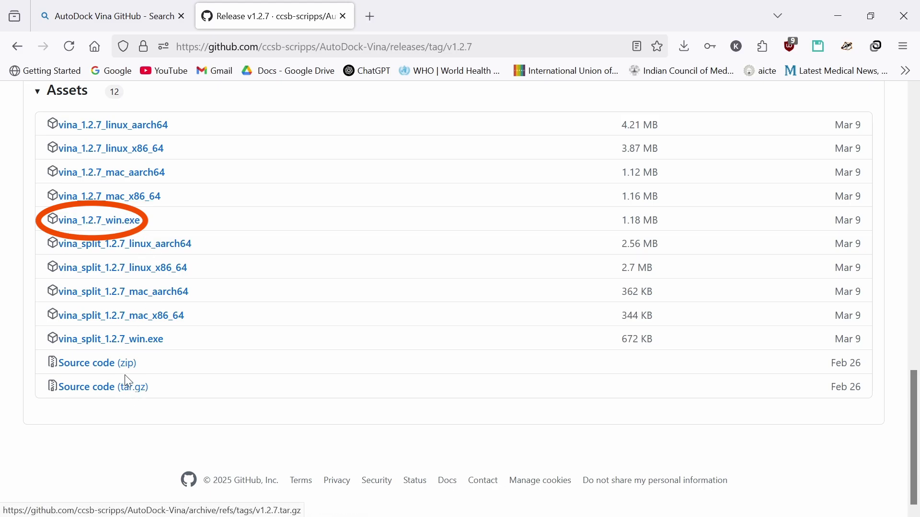
pyautogui.click(107, 229)
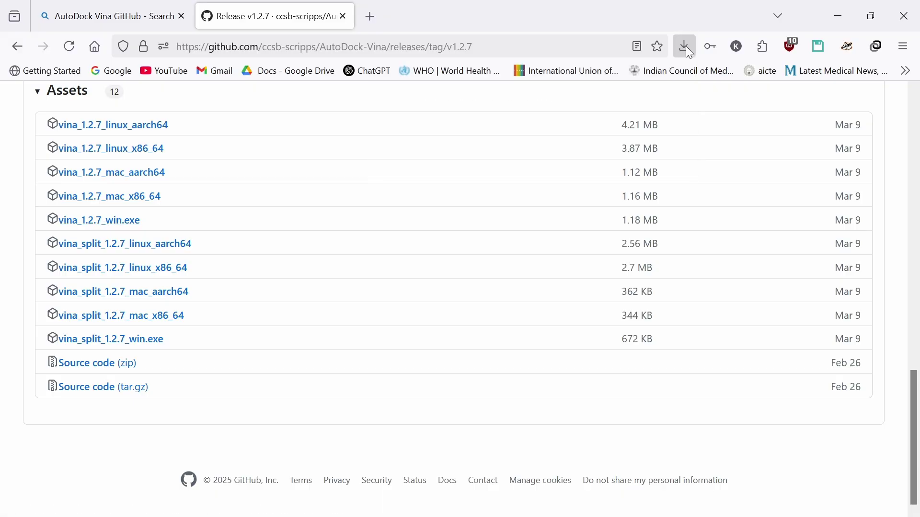
# Switch to File Explorer's Downloads folder and cut the vina_1.2.7_win.exe file
pyautogui.moveTo(87, 501)
pyautogui.click(55, 500)
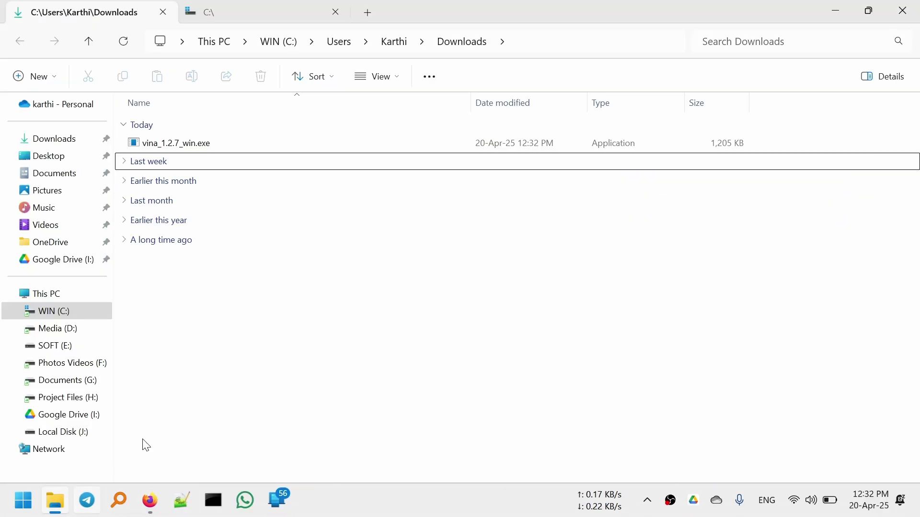
pyautogui.click(197, 149)
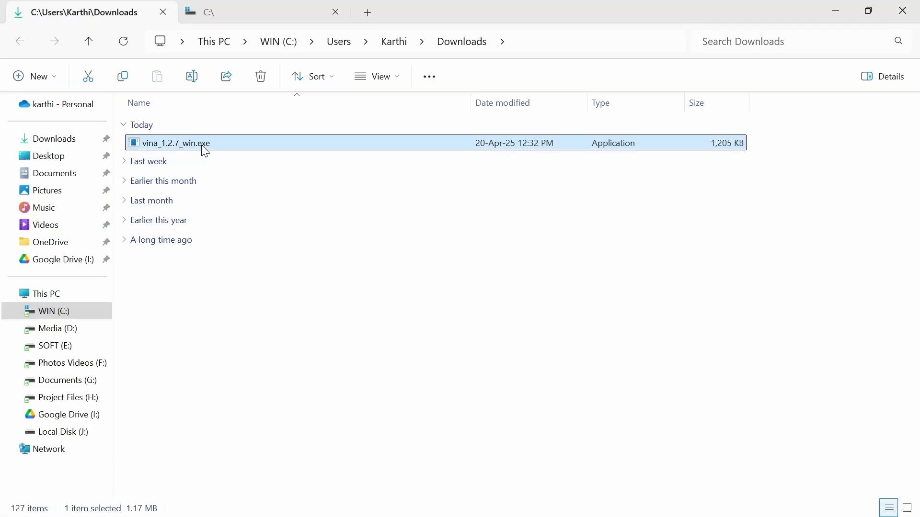
pyautogui.hotkey('ctrl', 'x')
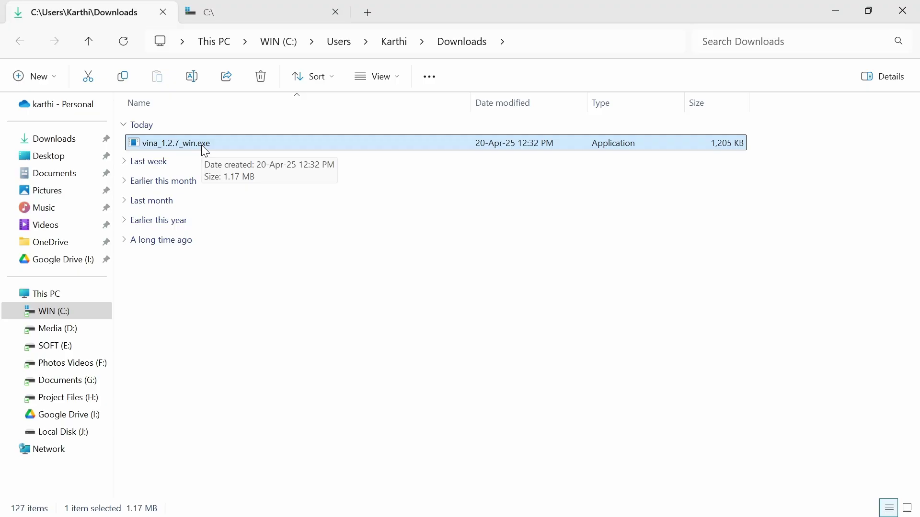
pyautogui.click(207, 143)
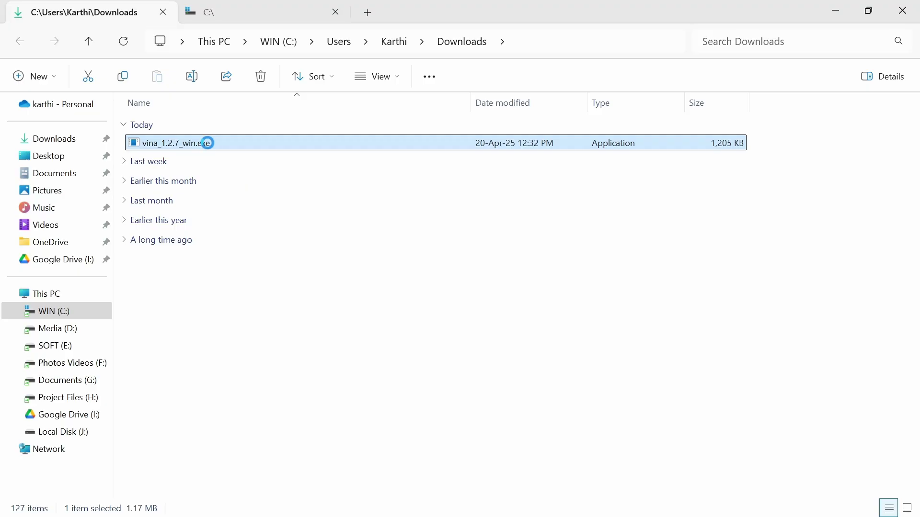
pyautogui.rightClick(207, 143)
pyautogui.click(275, 418)
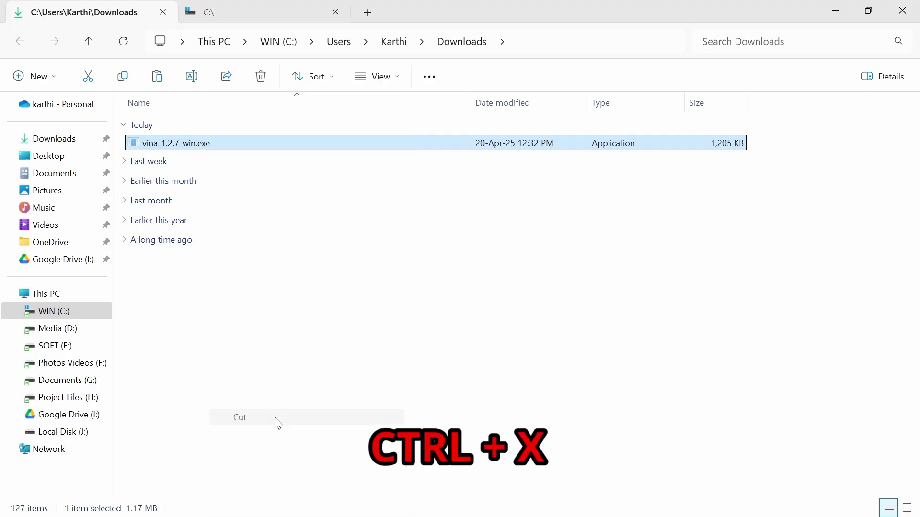
# Create a new folder named vina in the root of the C: drive and open it
pyautogui.click(241, 6)
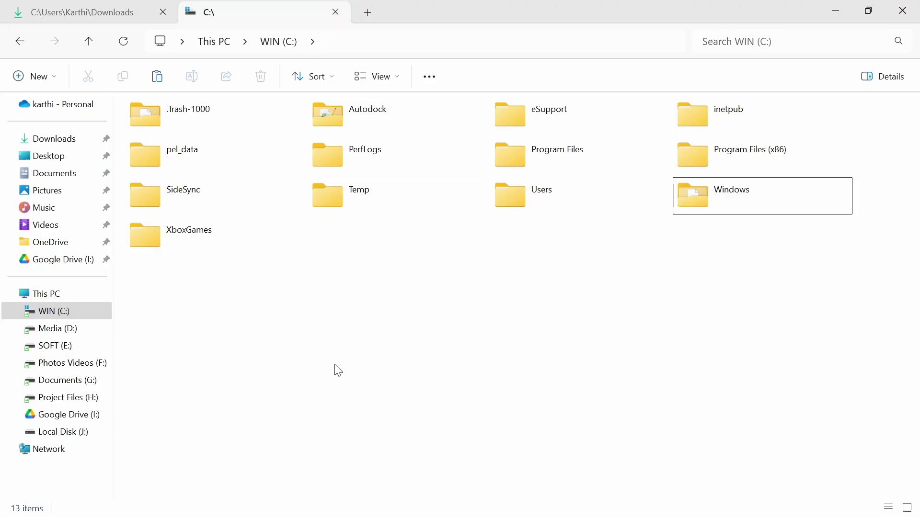
pyautogui.click(50, 76)
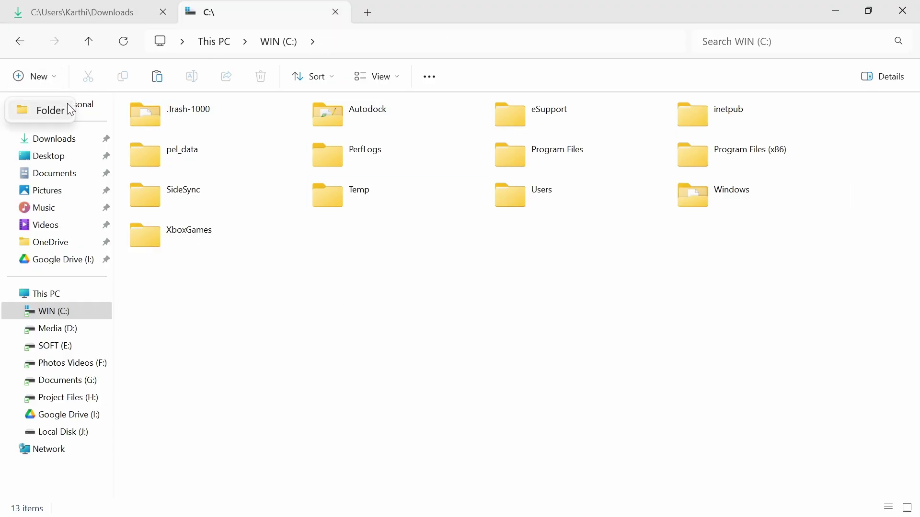
pyautogui.click(70, 109)
pyautogui.write('vina')
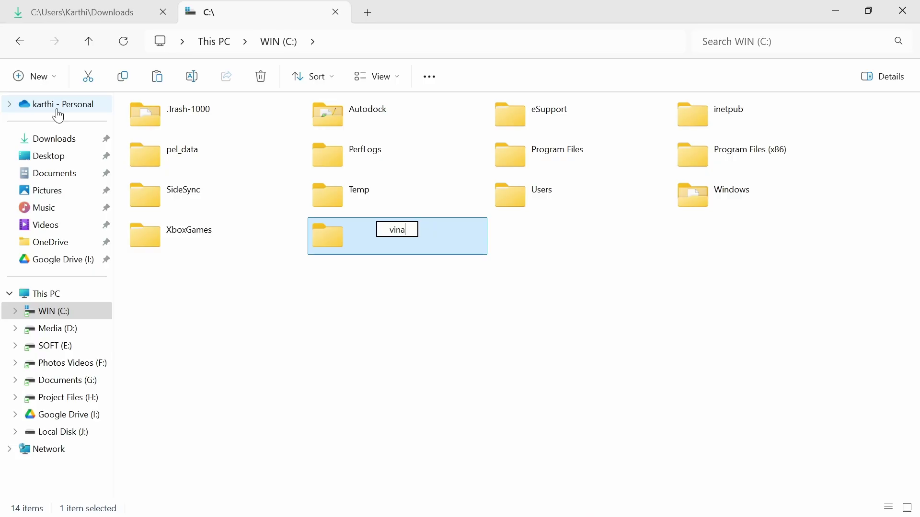
pyautogui.press('Return')
pyautogui.press('Return')
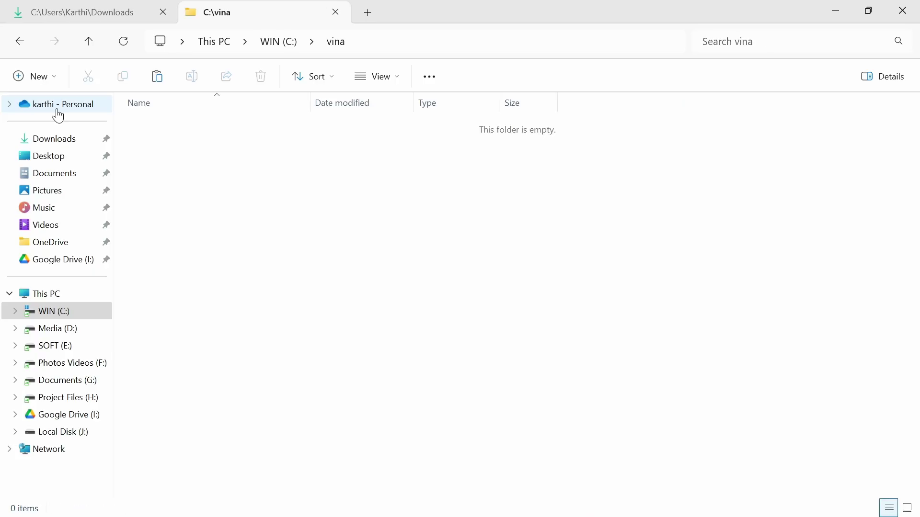
# Paste the cut vina_1.2.7_win.exe file into the C:\vina folder
pyautogui.rightClick(307, 218)
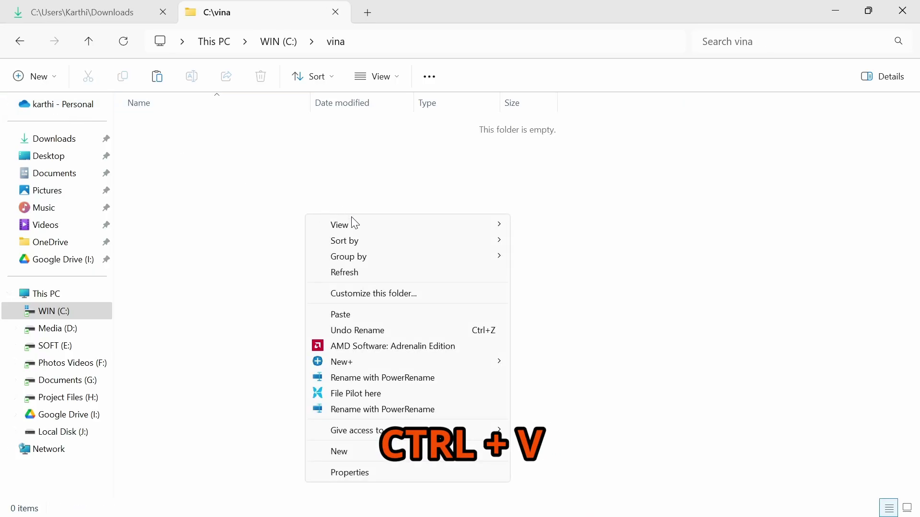
pyautogui.click(358, 315)
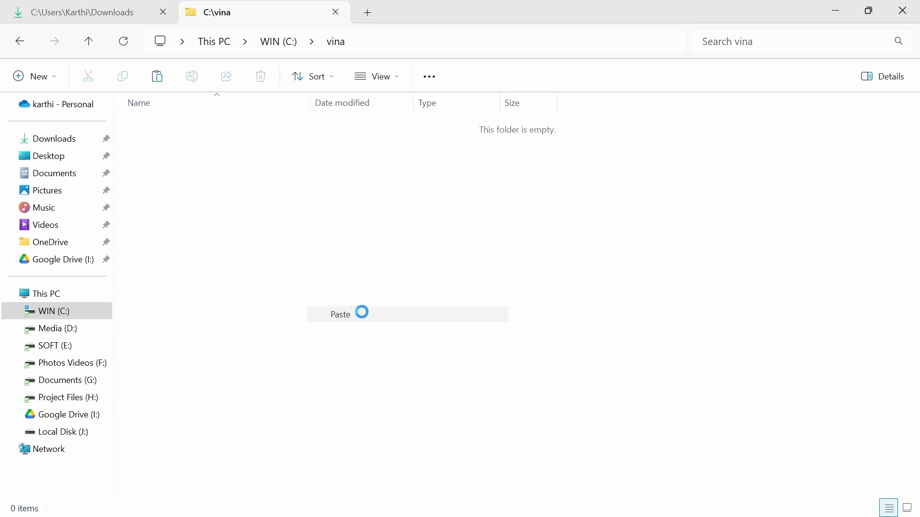
pyautogui.click(213, 164)
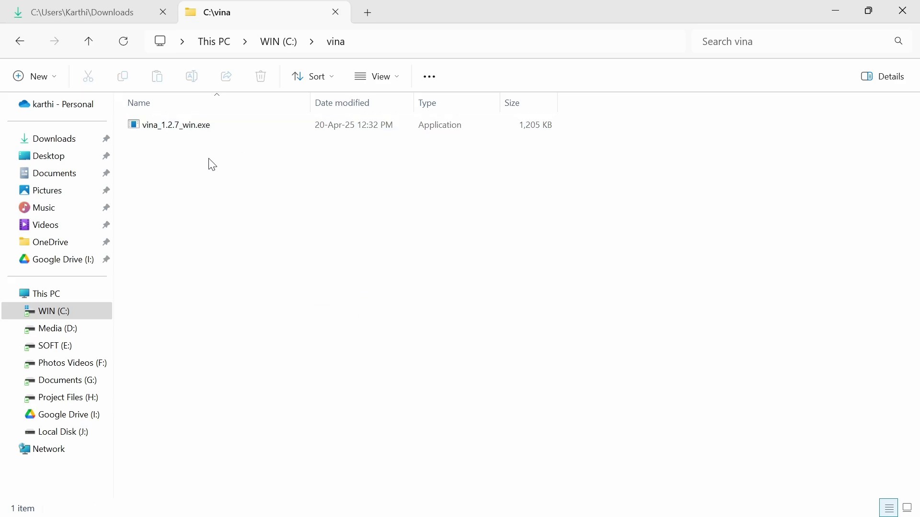
# Rename the executable in C:\vina to vina.exe
pyautogui.click(212, 131)
pyautogui.click(200, 129)
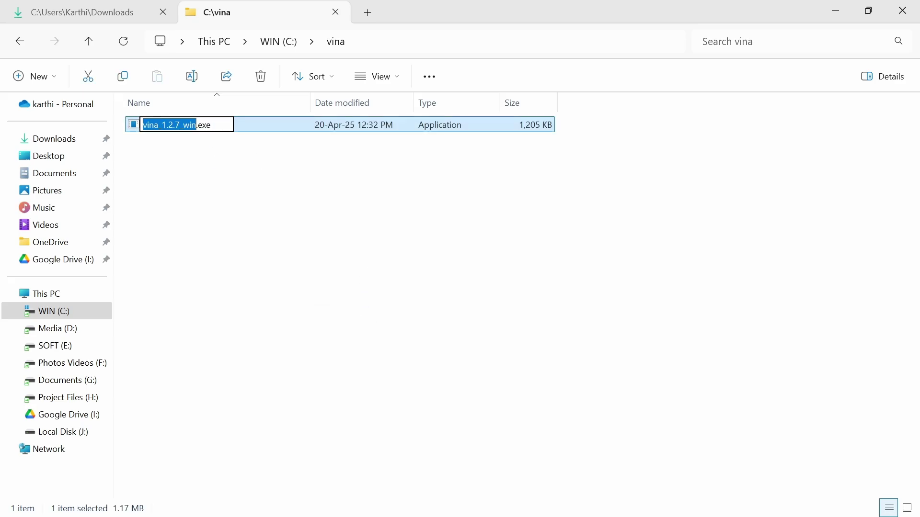
pyautogui.press('Right')
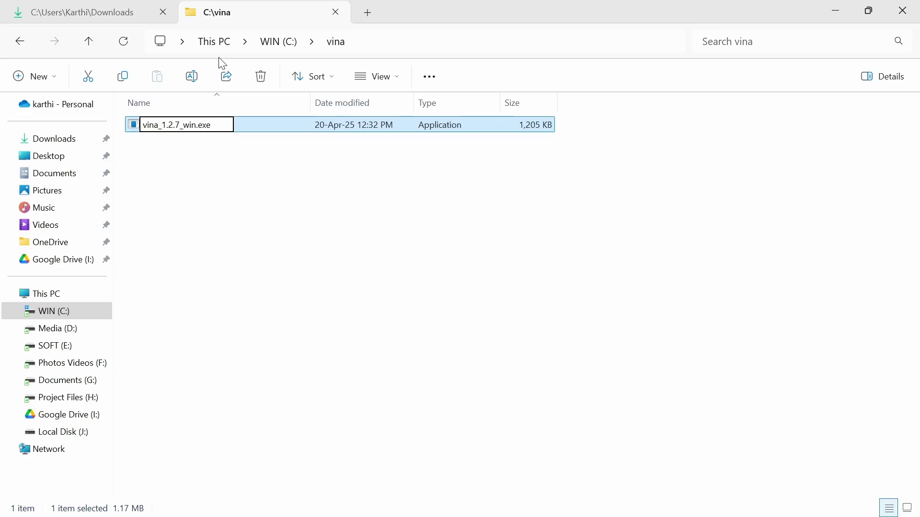
pyautogui.press('Left')
pyautogui.press('BackSpace')
pyautogui.press('BackSpace')
pyautogui.press('BackSpace')
pyautogui.press('BackSpace')
pyautogui.press('BackSpace')
pyautogui.press('BackSpace')
pyautogui.press('BackSpace')
pyautogui.press('BackSpace')
pyautogui.press('BackSpace')
pyautogui.press('BackSpace')
pyautogui.press('Return')
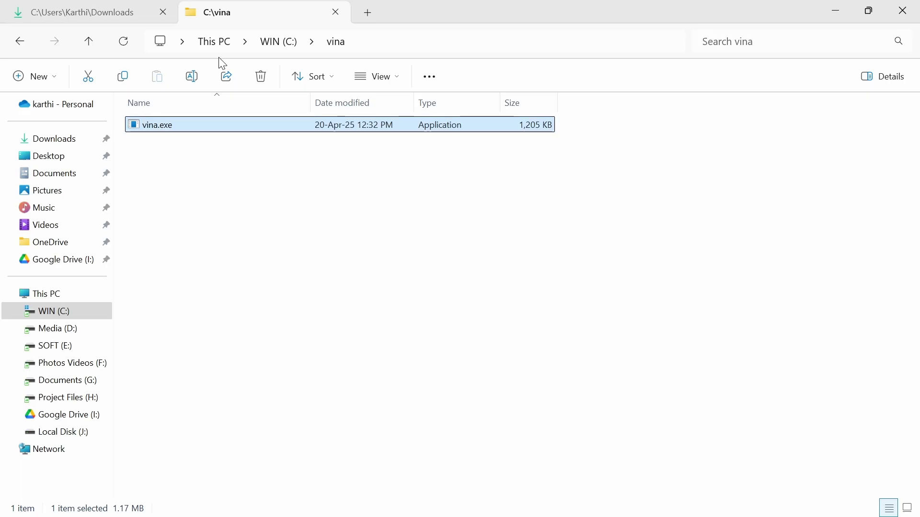
pyautogui.click(268, 262)
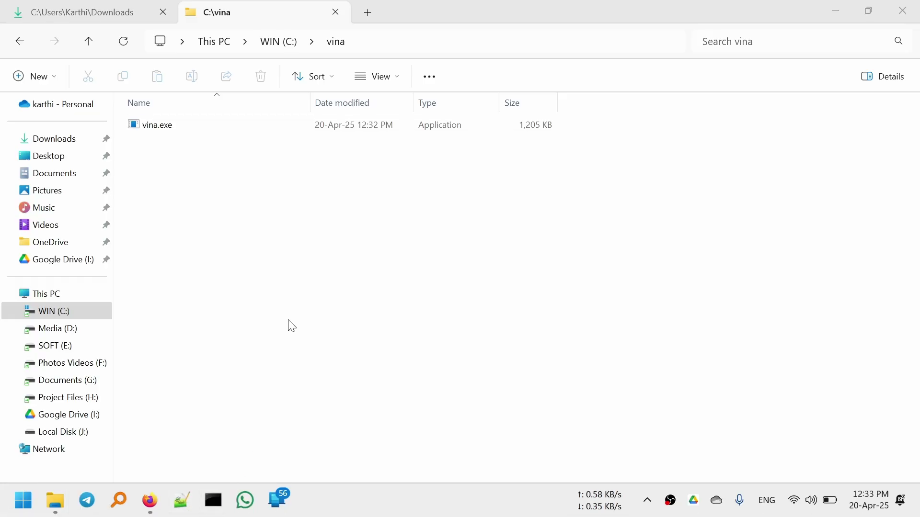
# Open Command Prompt, run the vina command to test whether it is recognized, and close the window
pyautogui.press('super+6')
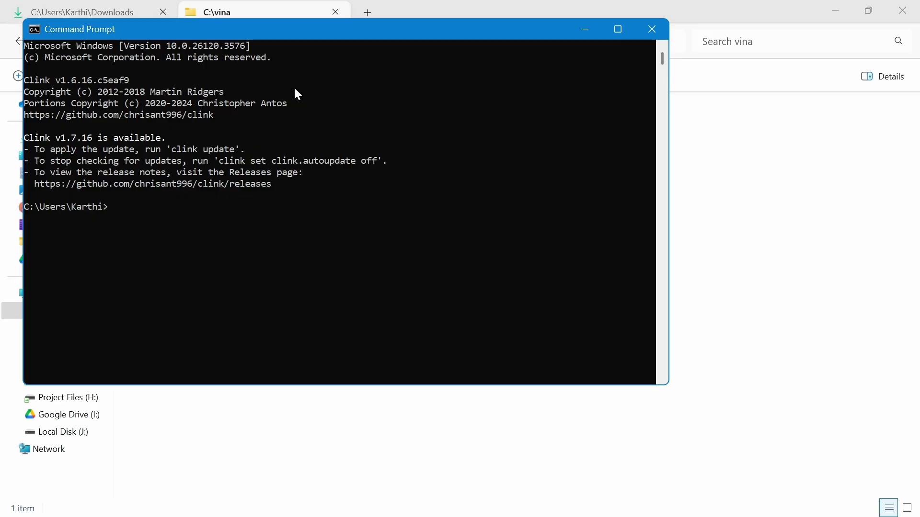
pyautogui.hotkey('ctrl', 'l')
pyautogui.write('vina')
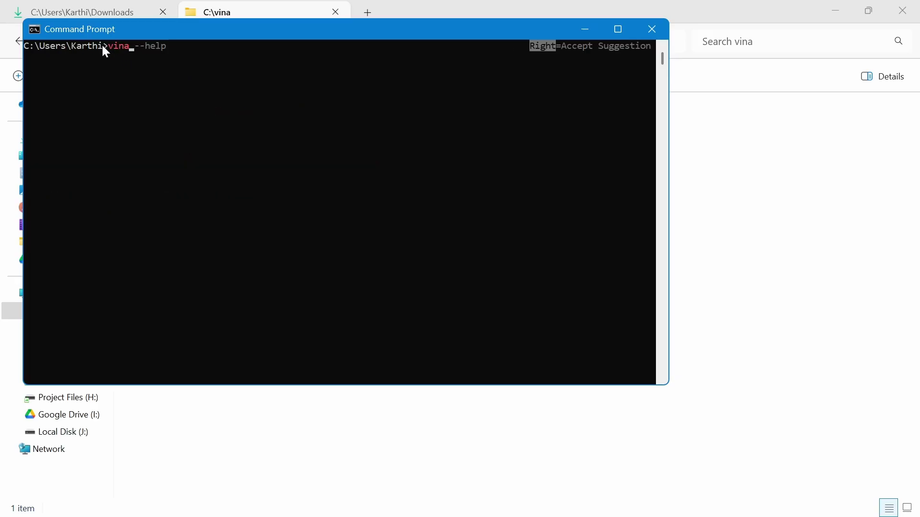
pyautogui.press('Return')
pyautogui.moveTo(28, 58); pyautogui.dragTo(182, 70)
pyautogui.hotkey('ctrl', 'c')
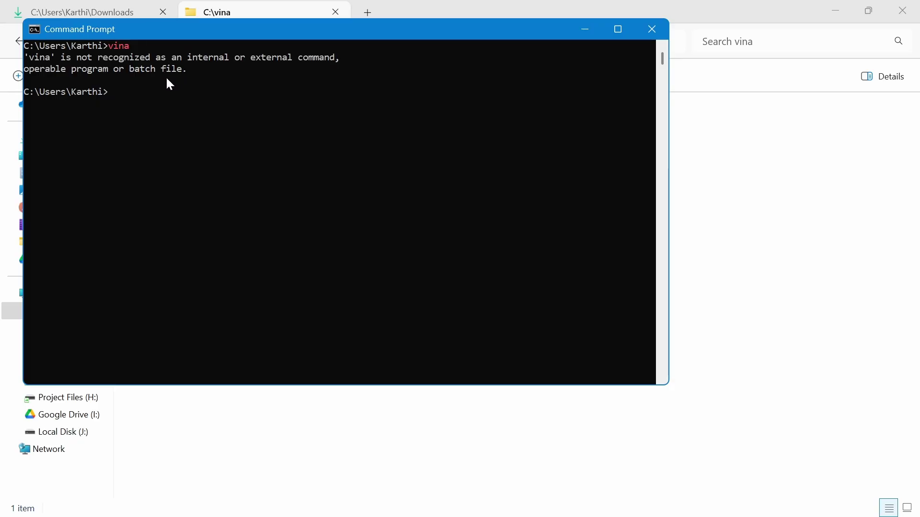
pyautogui.click(646, 34)
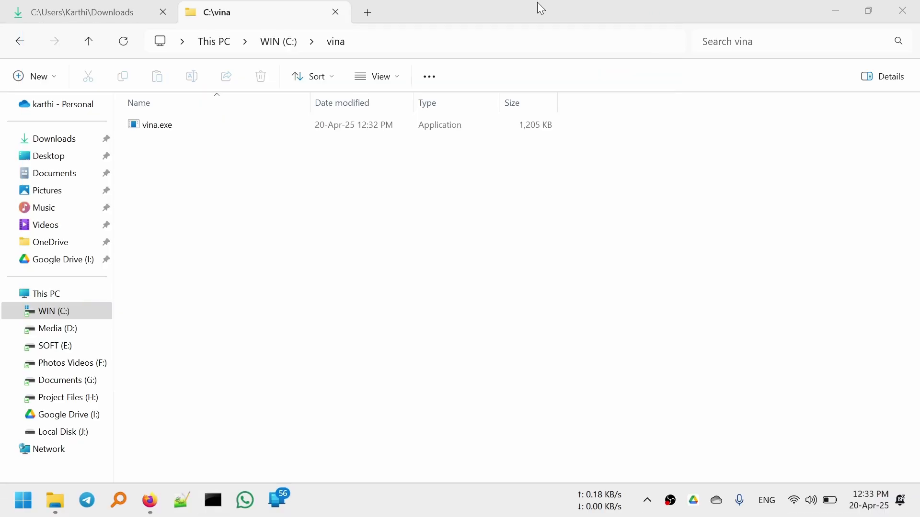
# Copy the folder path C:\vina from File Explorer
pyautogui.click(418, 43)
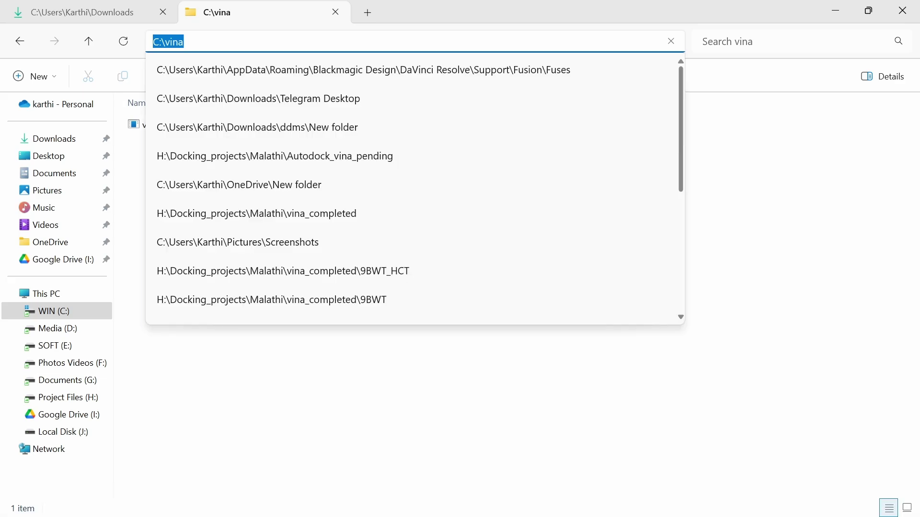
pyautogui.rightClick(176, 42)
pyautogui.press('Escape')
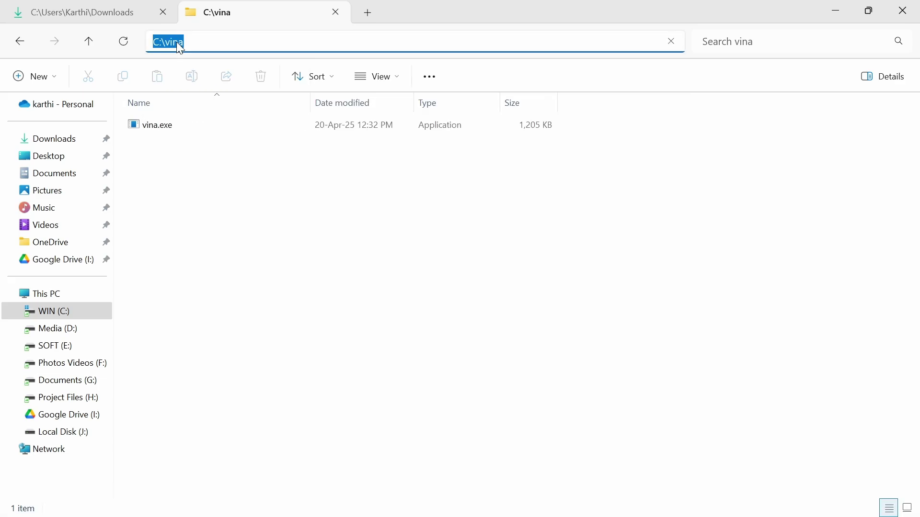
pyautogui.rightClick(175, 42)
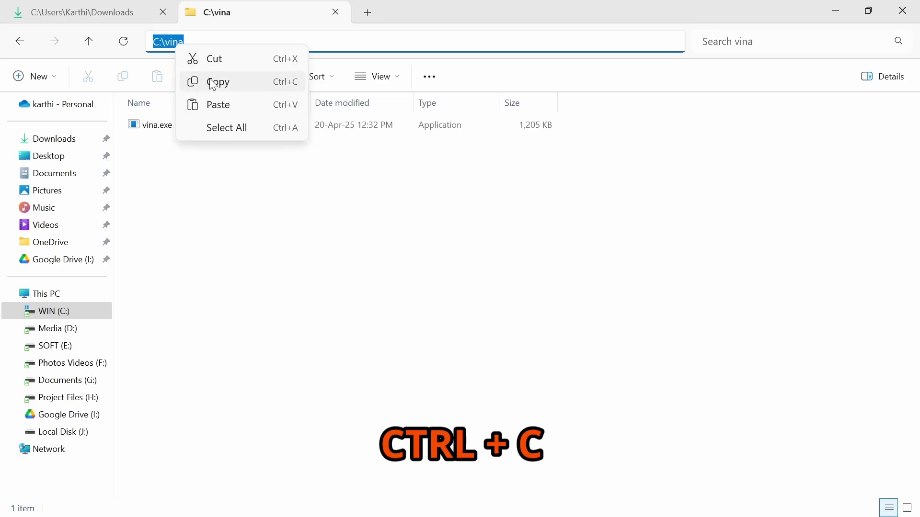
pyautogui.click(232, 82)
pyautogui.click(257, 221)
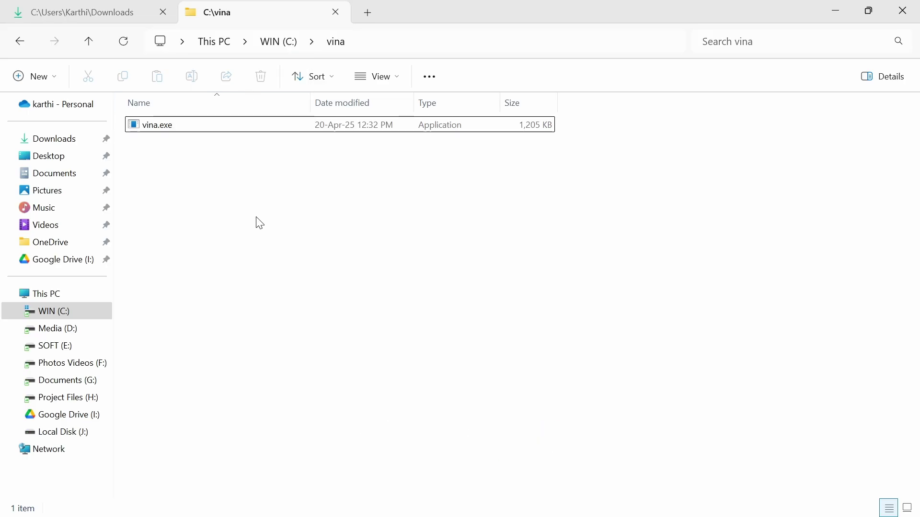
# Search Windows for env and open the system environment variables settings
pyautogui.press('super')
pyautogui.write('env')
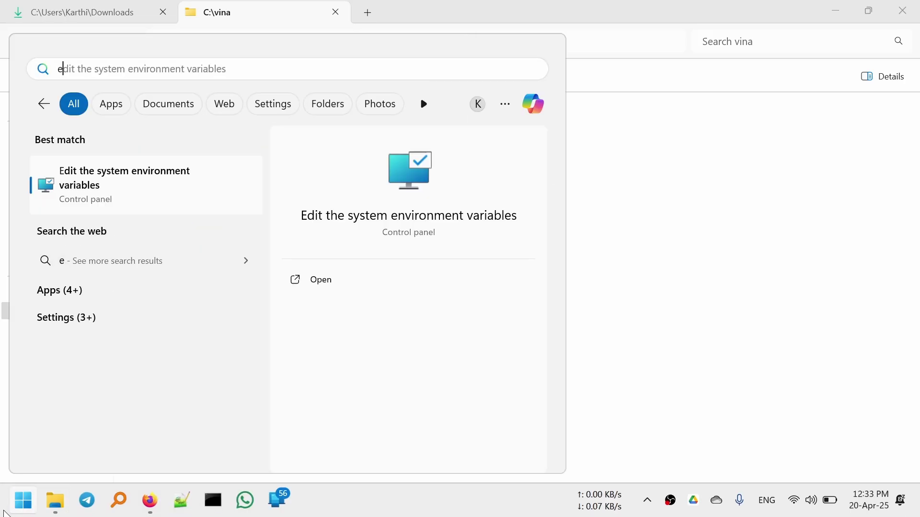
pyautogui.click(127, 198)
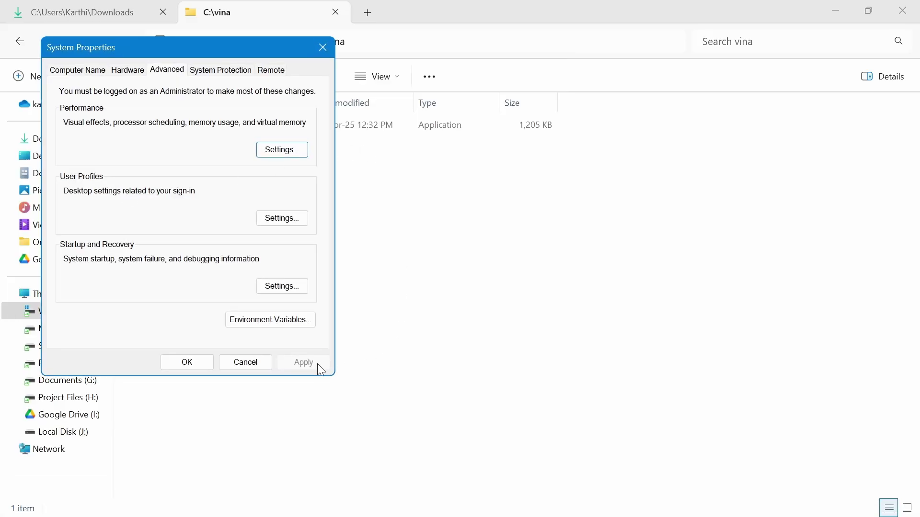
# Add C:\vina as a new entry to the user Path environment variable and confirm all the open settings dialogs
pyautogui.click(300, 318)
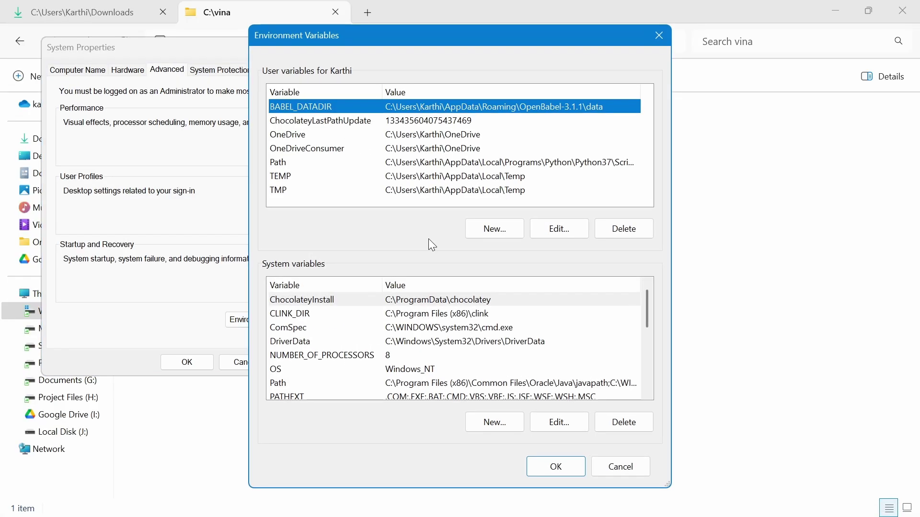
pyautogui.click(307, 163)
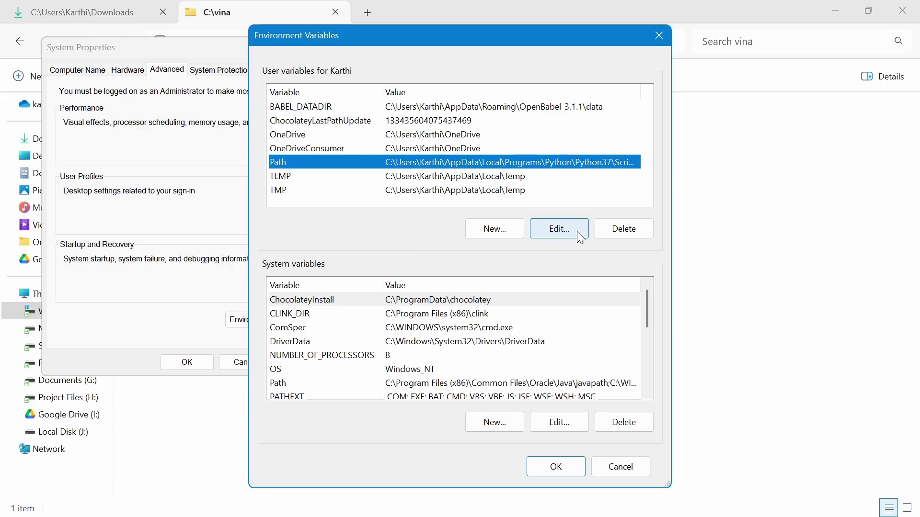
pyautogui.click(561, 231)
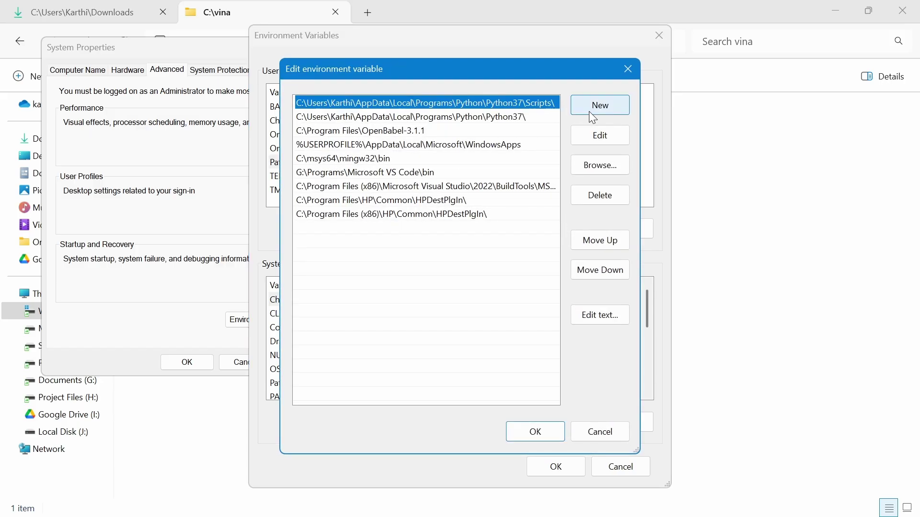
pyautogui.click(605, 107)
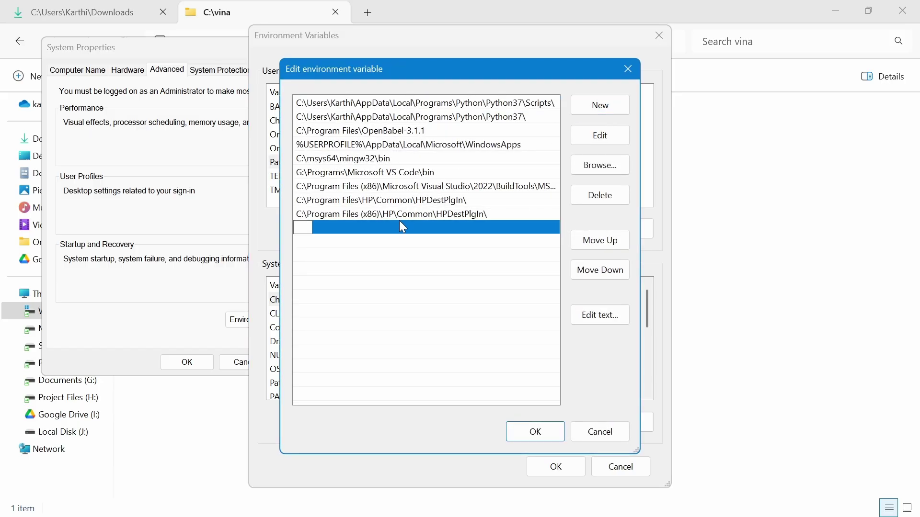
pyautogui.rightClick(306, 228)
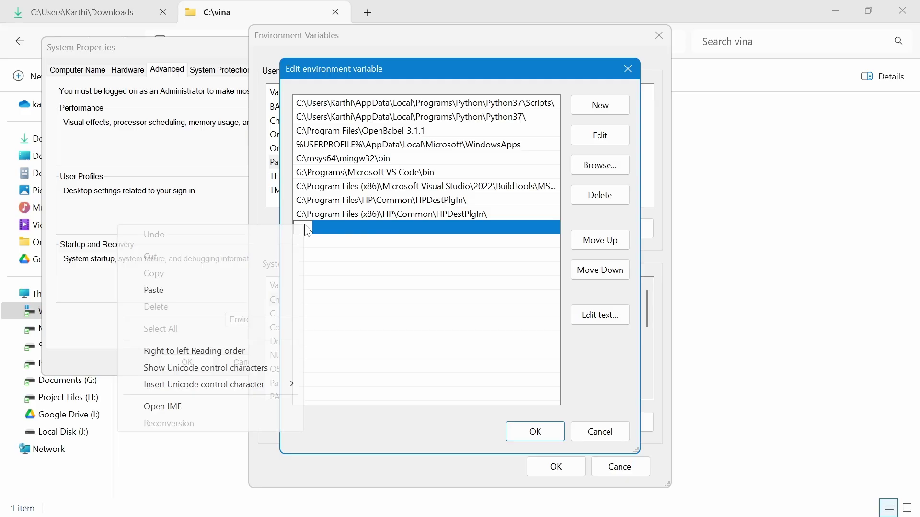
pyautogui.click(178, 291)
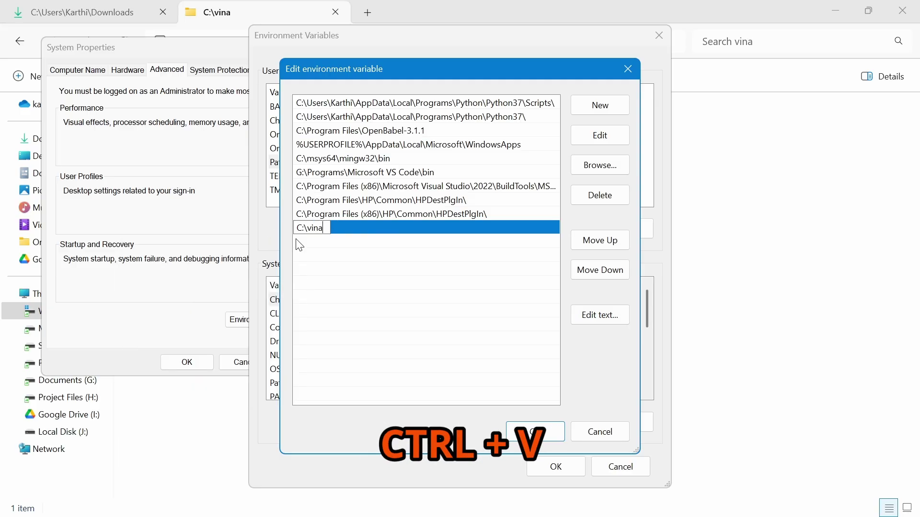
pyautogui.click(339, 232)
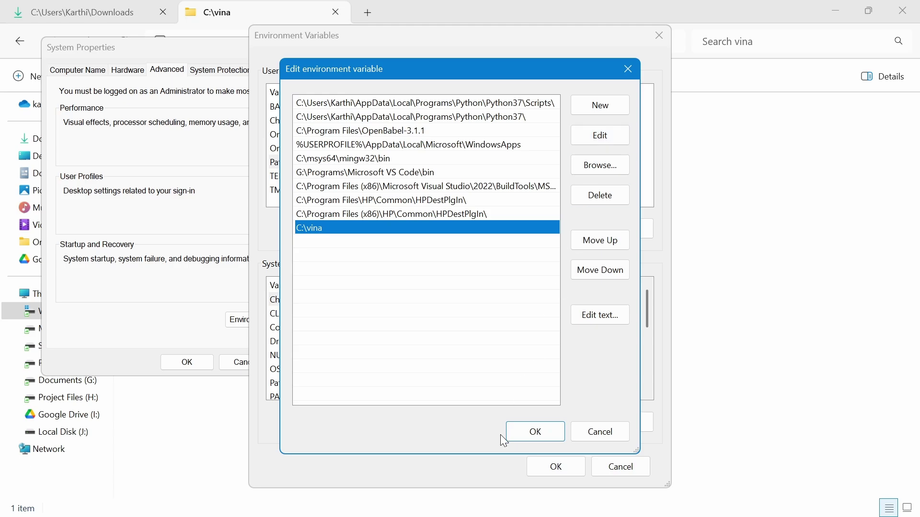
pyautogui.click(551, 429)
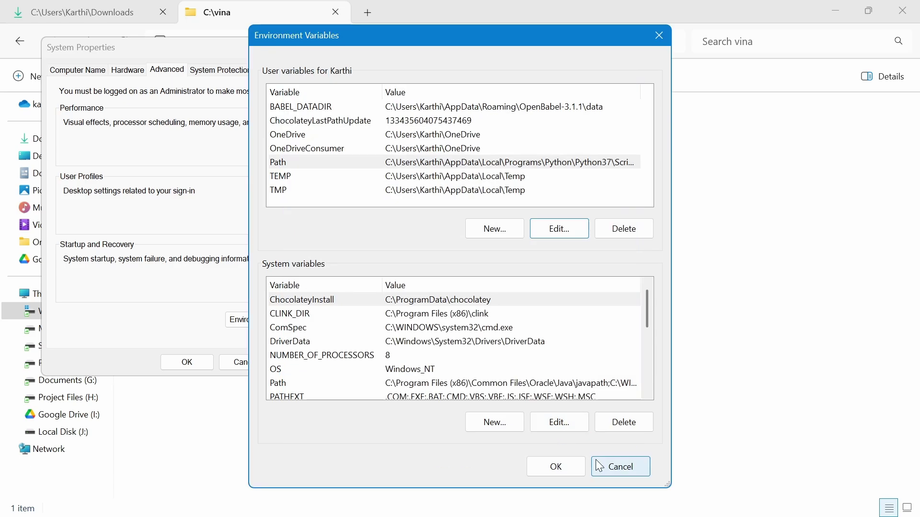
pyautogui.click(556, 466)
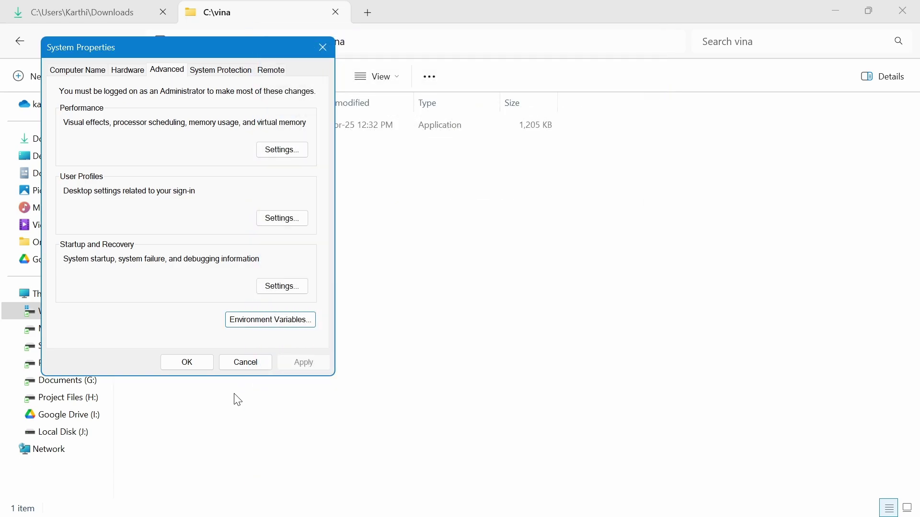
pyautogui.click(201, 367)
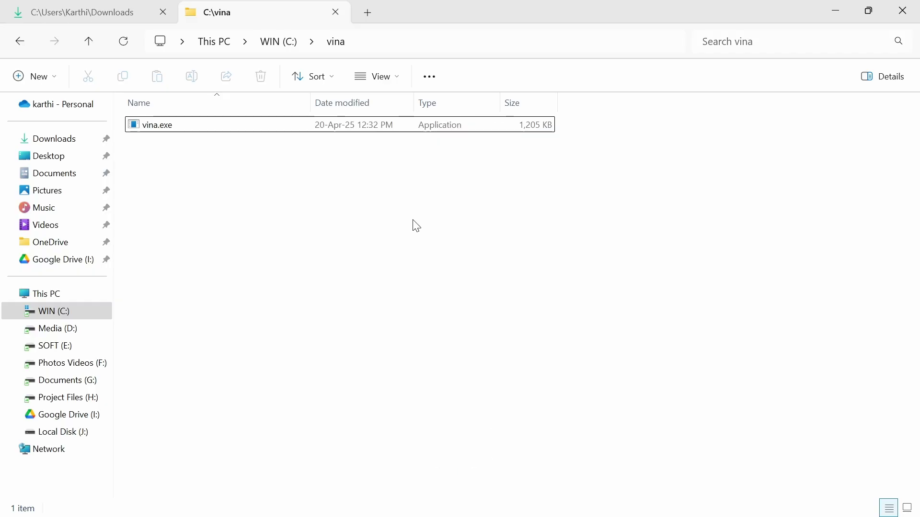
# Open Command Prompt, clear its screen, and run the vina command to test the installation
pyautogui.click(225, 501)
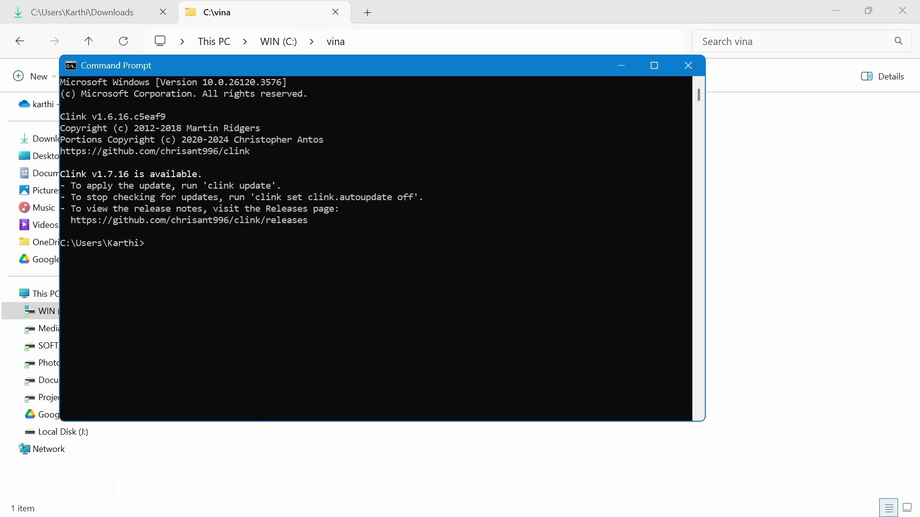
pyautogui.hotkey('ctrl', 'l')
pyautogui.write('vina')
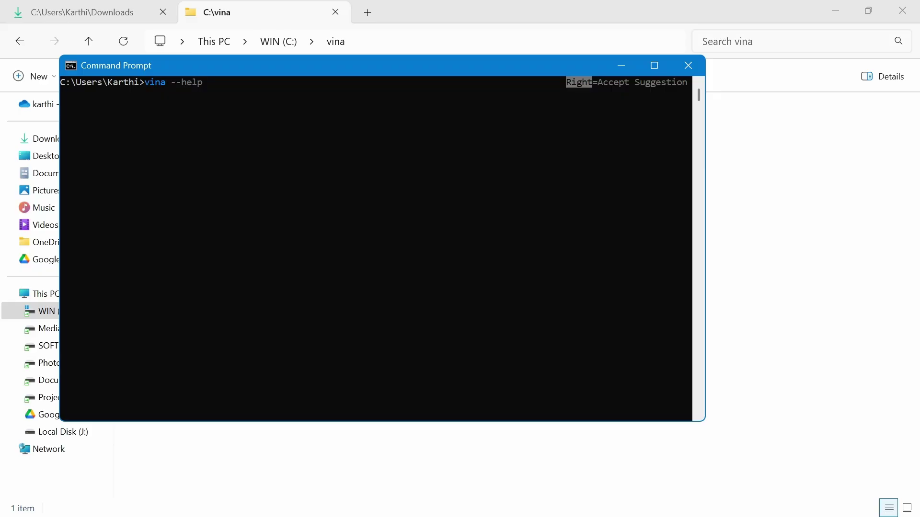
pyautogui.press('Return')
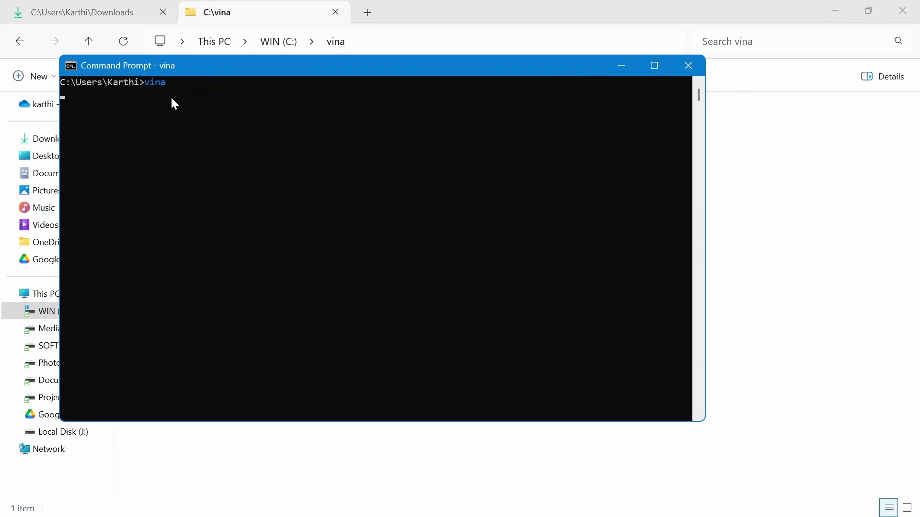
# Check the AutoDock Vina version line at the start of the vina command output
pyautogui.scroll(8, 105, 303)
pyautogui.scroll(6, 108, 303)
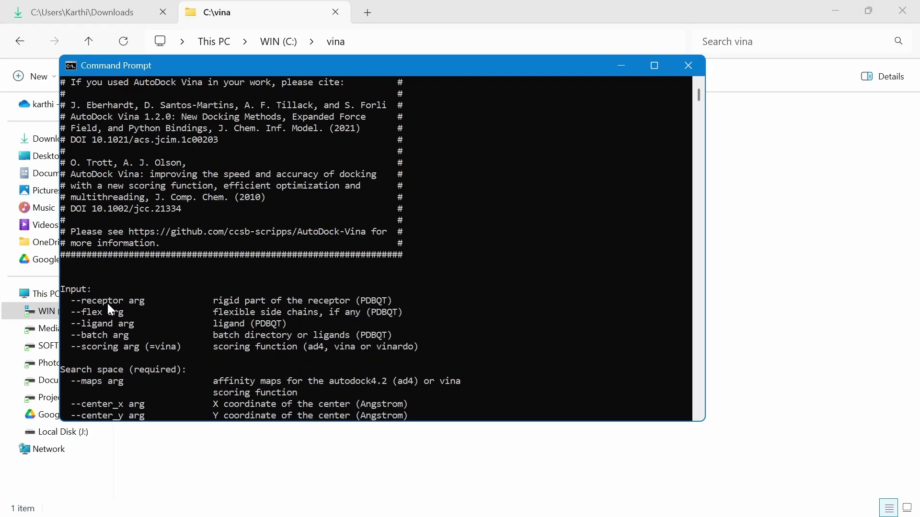
pyautogui.scroll(1, 113, 303)
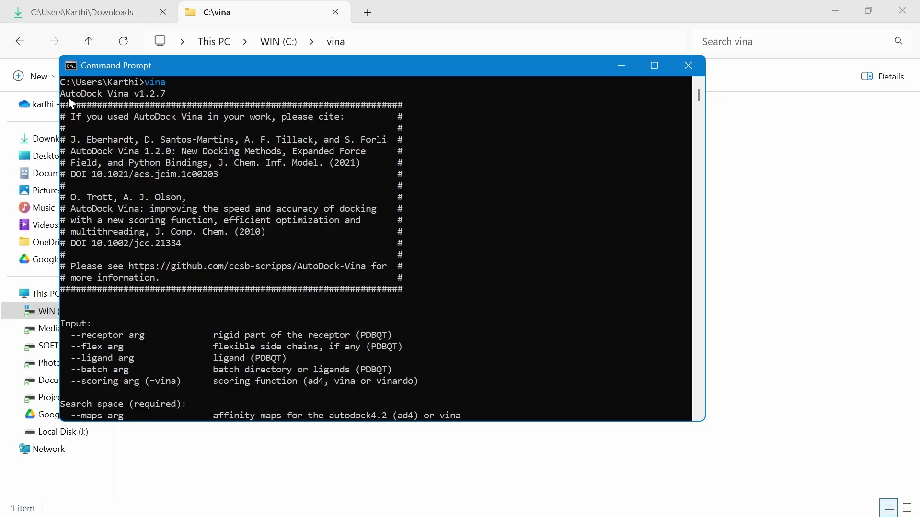
pyautogui.moveTo(64, 96); pyautogui.dragTo(140, 96)
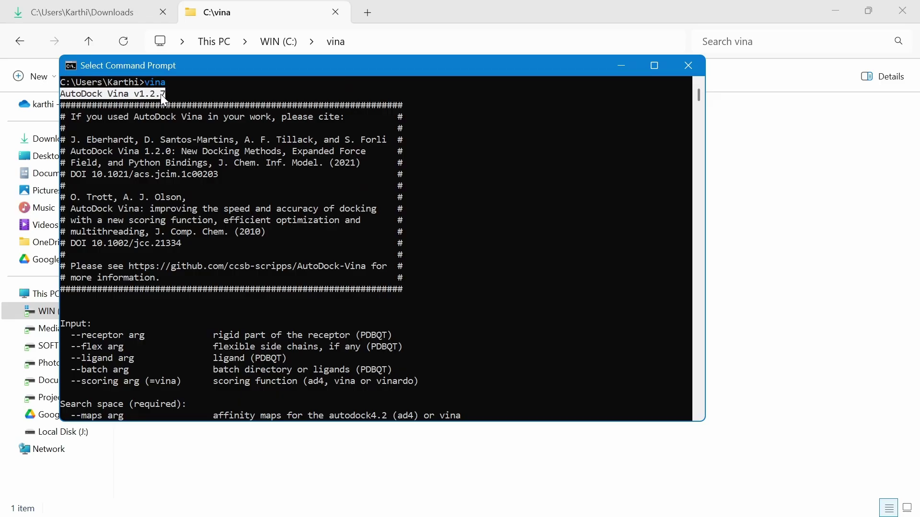
pyautogui.hotkey('ctrl', 'c')
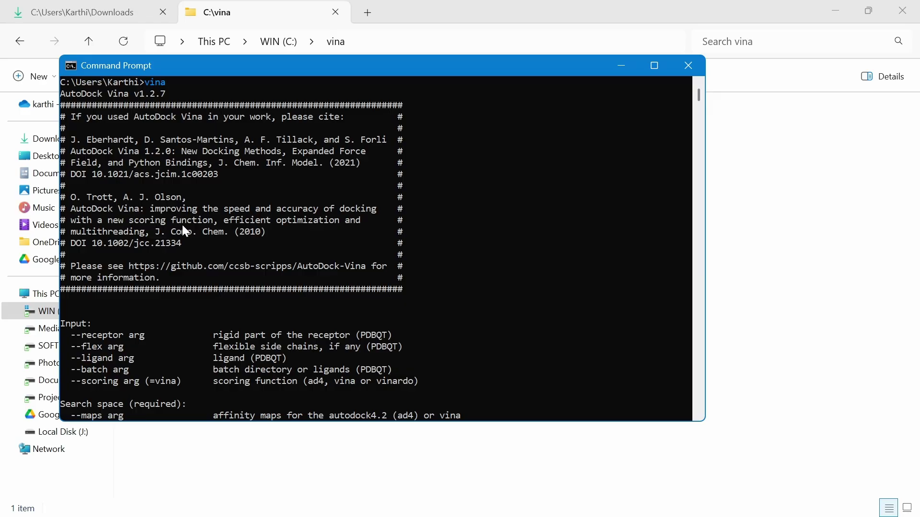
# Review the input and search space options in the vina help text, from --receptor through --autobox
pyautogui.scroll(-5, 180, 288)
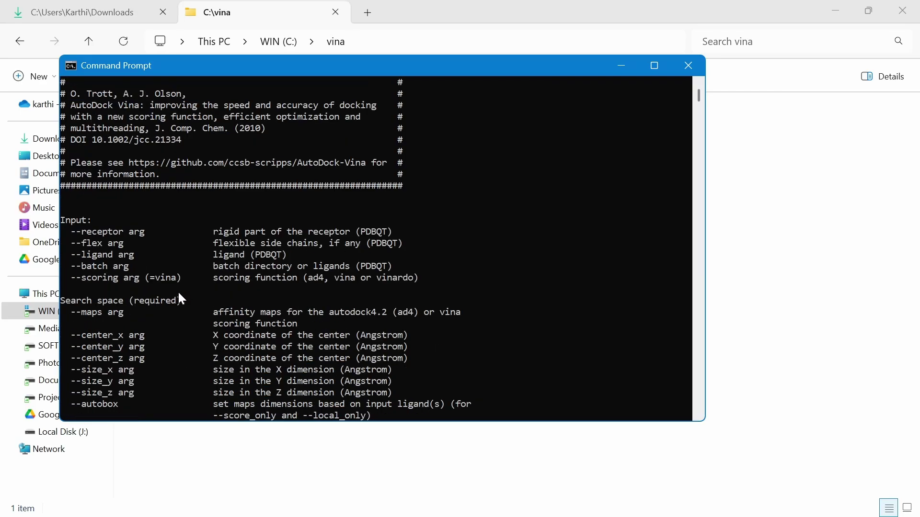
pyautogui.scroll(-2, 156, 372)
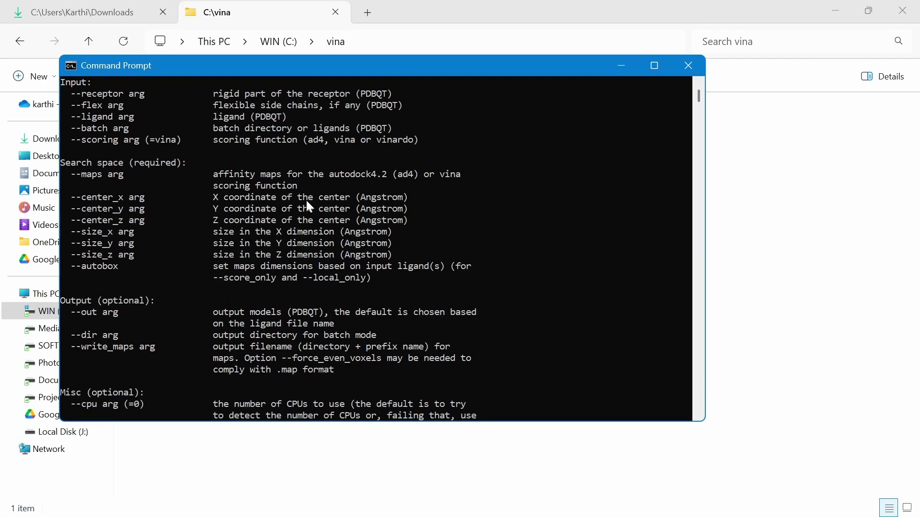
pyautogui.moveTo(72, 94); pyautogui.dragTo(83, 93)
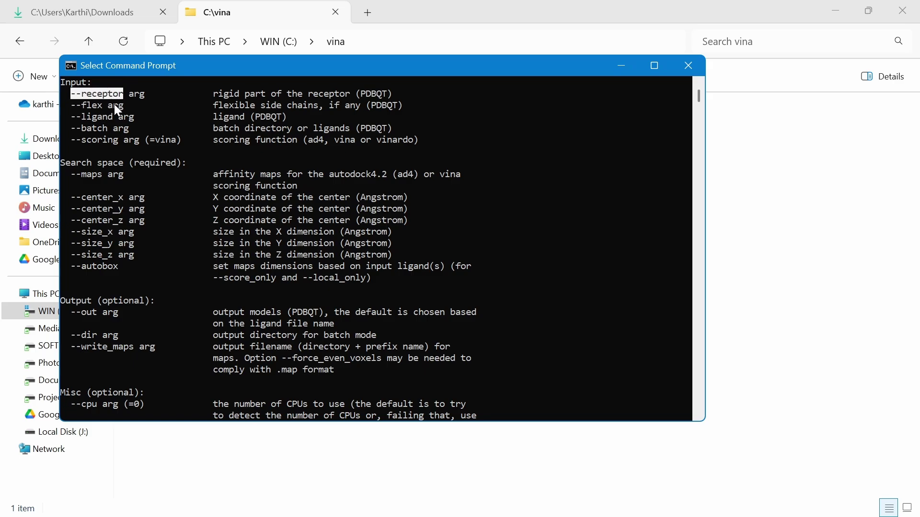
pyautogui.moveTo(73, 104); pyautogui.dragTo(121, 130)
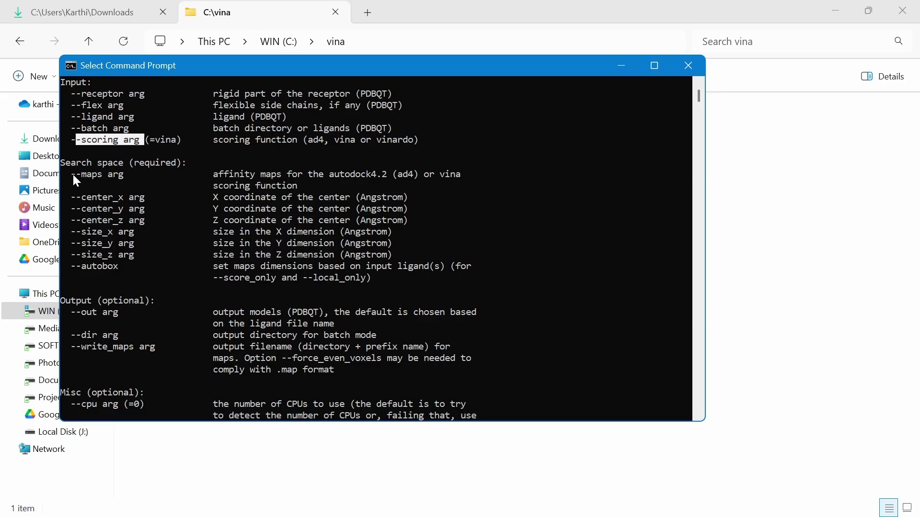
pyautogui.moveTo(78, 194); pyautogui.dragTo(127, 221)
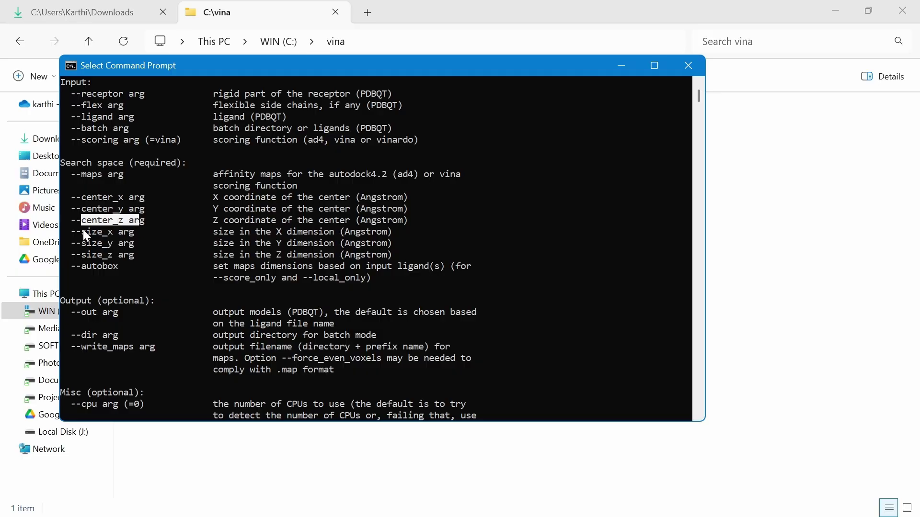
pyautogui.moveTo(71, 232); pyautogui.dragTo(132, 259)
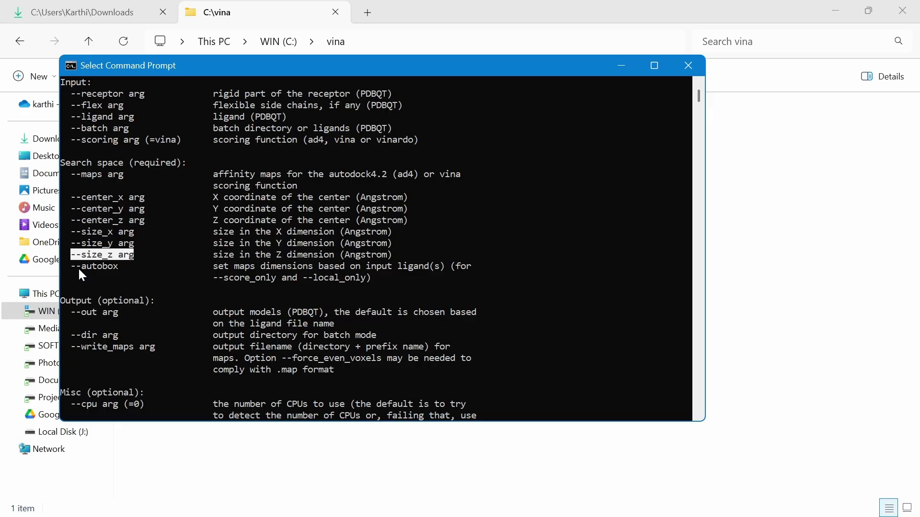
pyautogui.moveTo(79, 269); pyautogui.dragTo(371, 286)
# Review the output options and the miscellaneous options up to --energy_range, including its description, in the vina help text
pyautogui.scroll(-3, 120, 234)
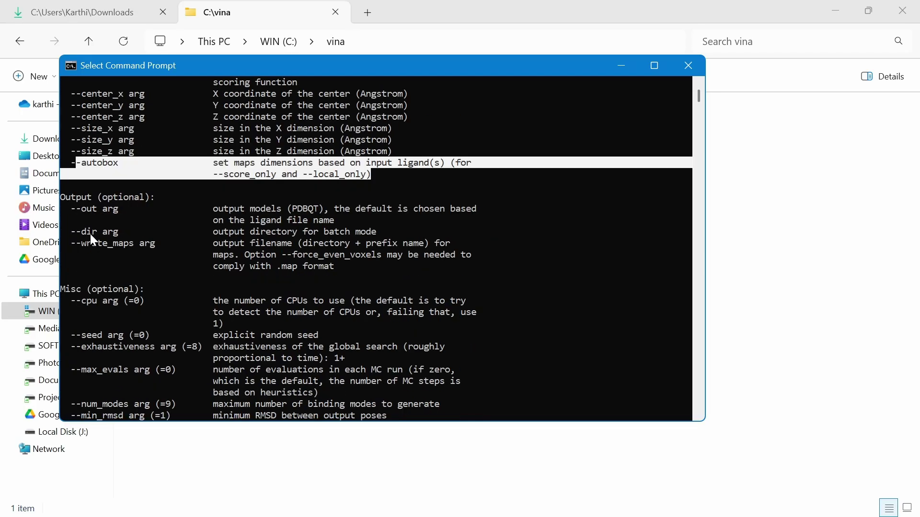
pyautogui.click(91, 210)
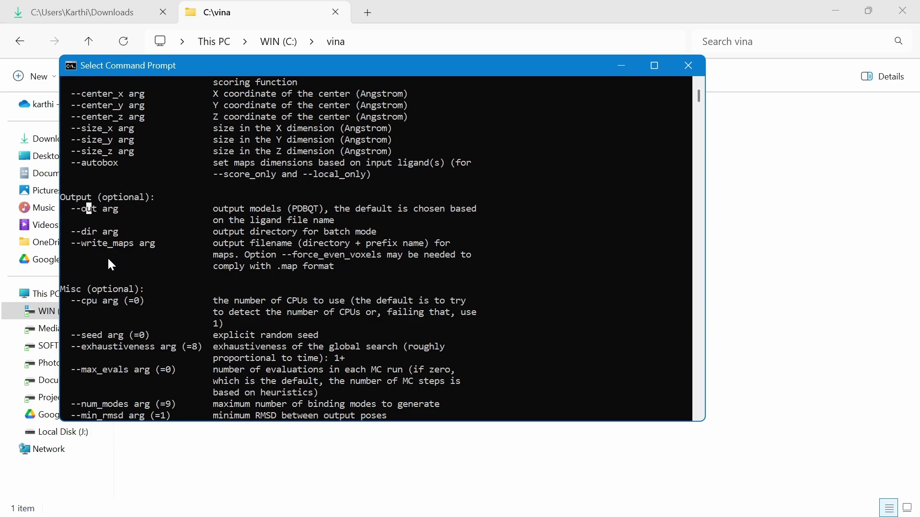
pyautogui.scroll(-3, 108, 257)
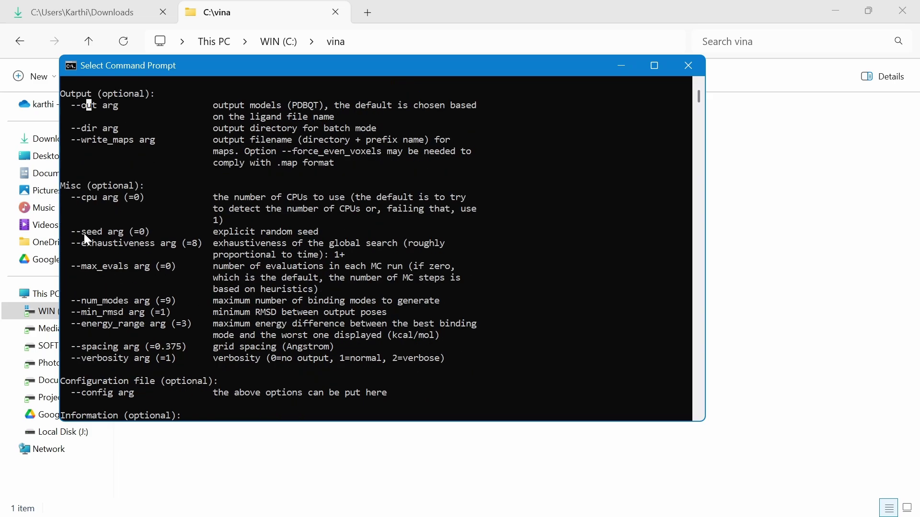
pyautogui.doubleClick(87, 268)
pyautogui.doubleClick(92, 301)
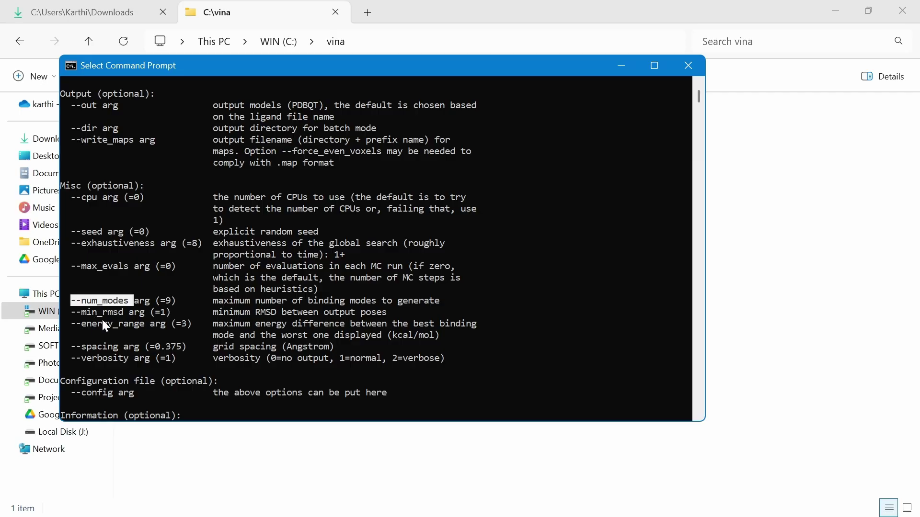
pyautogui.scroll(-1, 102, 320)
pyautogui.click(106, 293)
pyautogui.doubleClick(105, 293)
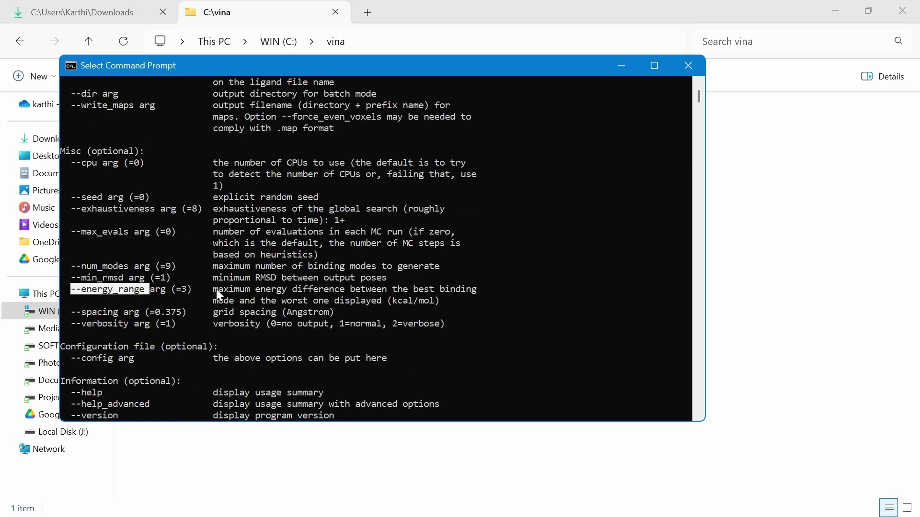
pyautogui.moveTo(217, 289); pyautogui.dragTo(404, 297)
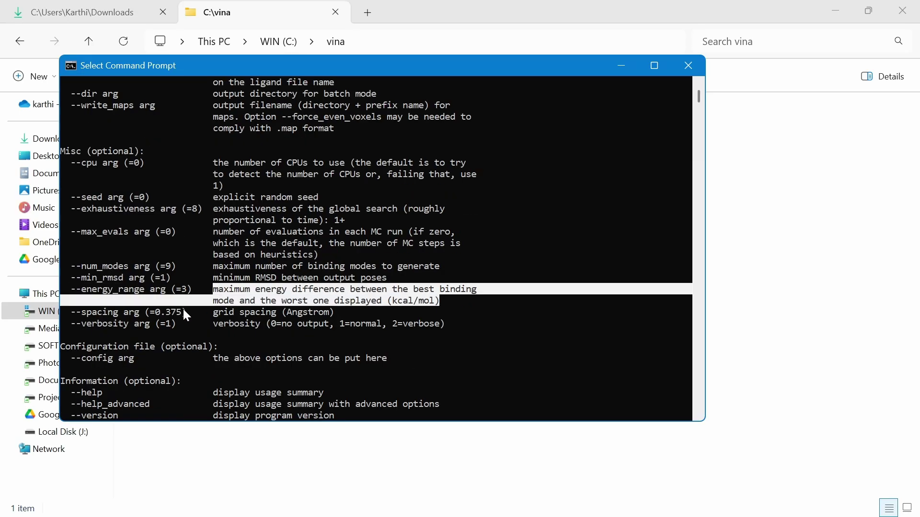
# Review the --spacing and --verbosity options and the configuration file and information sections of the vina help text
pyautogui.doubleClick(91, 312)
pyautogui.doubleClick(94, 324)
pyautogui.scroll(-2, 91, 339)
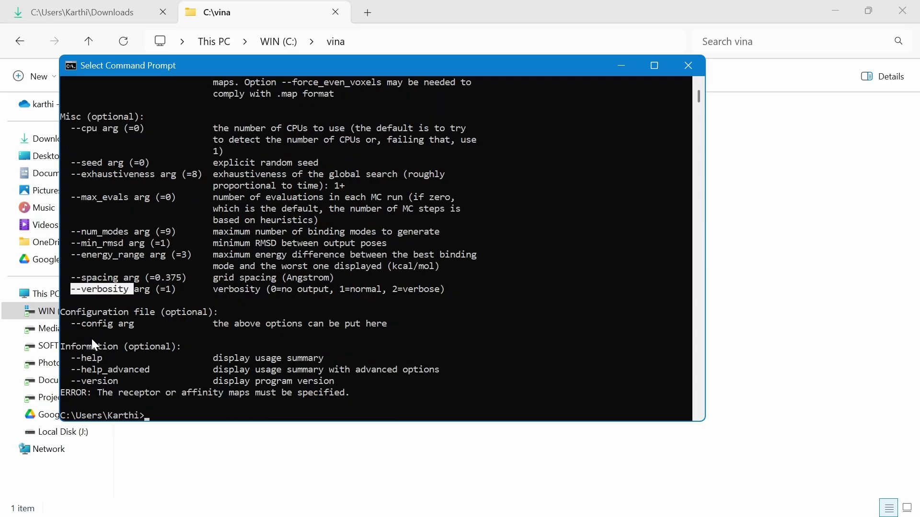
pyautogui.scroll(-1, 109, 295)
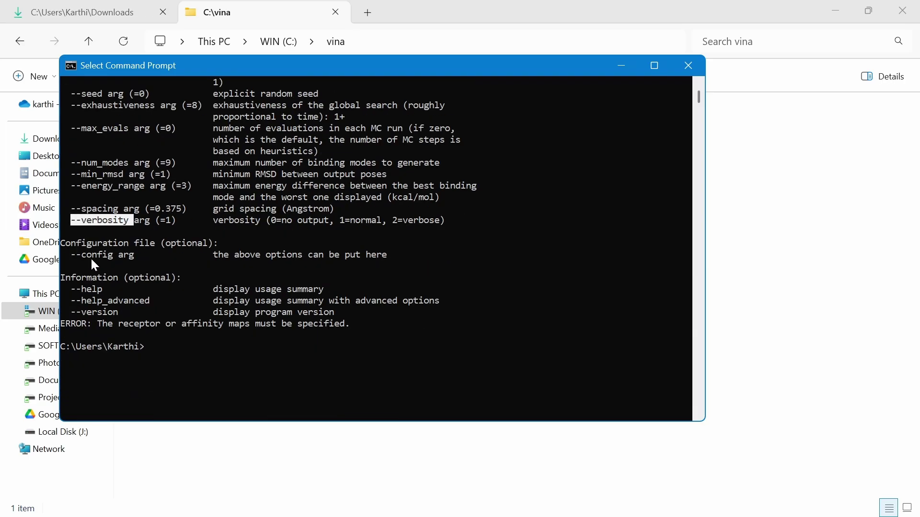
pyautogui.scroll(-1, 107, 329)
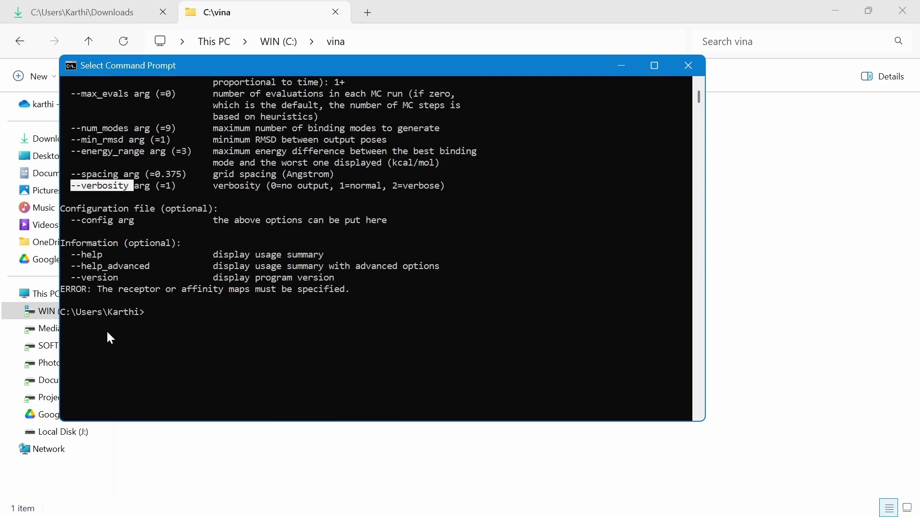
pyautogui.click(126, 290)
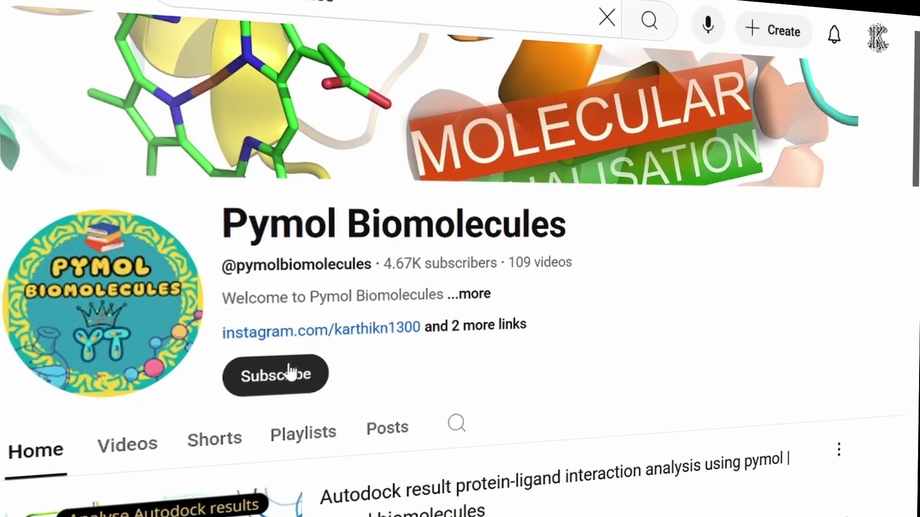
# Subscribe to the Pymol Biomolecules channel and set its notifications to All
pyautogui.click(289, 371)
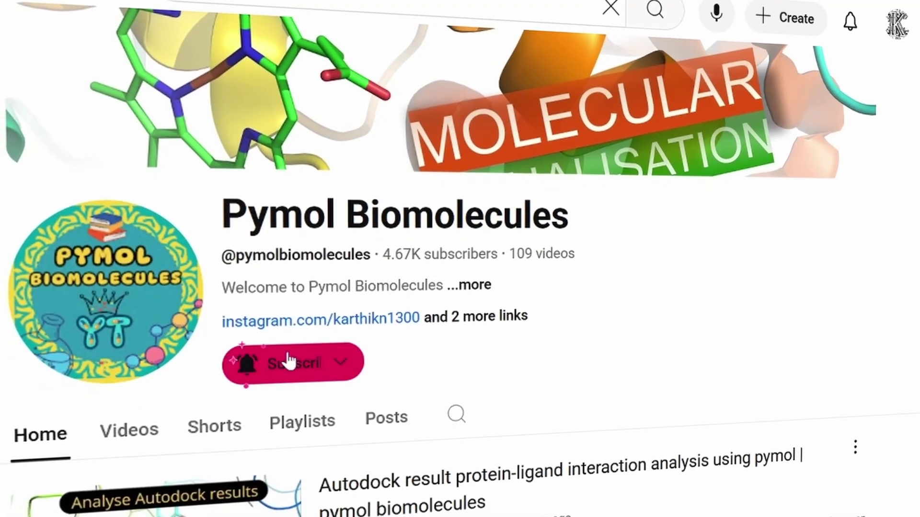
pyautogui.click(364, 322)
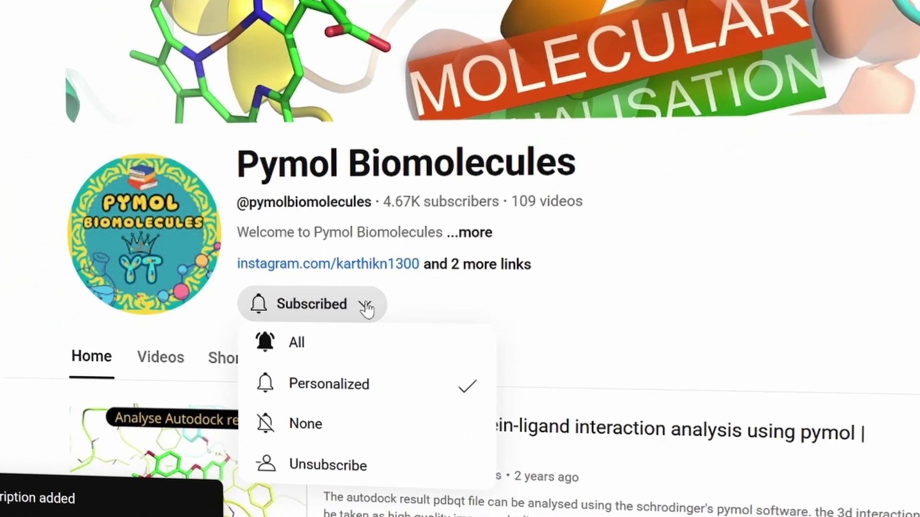
pyautogui.click(338, 343)
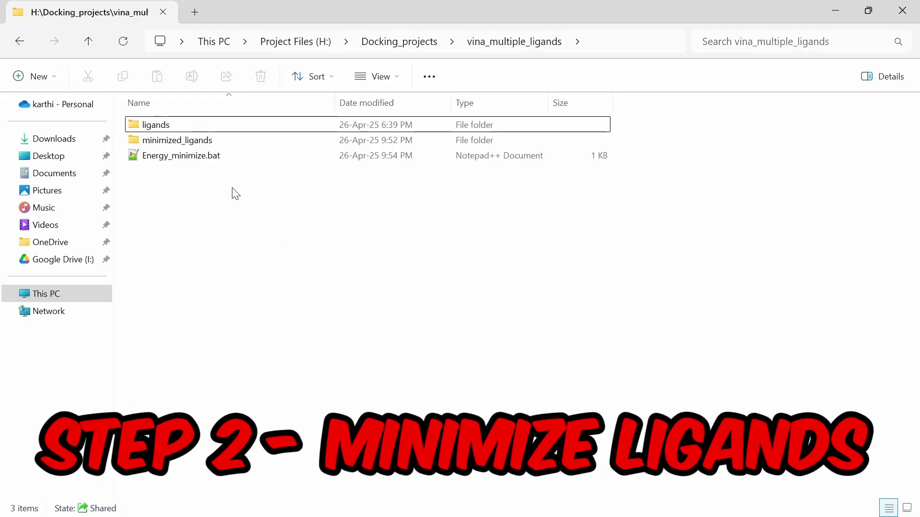
# Open ligand_1.mol2 from the ligands folder in PyMOL and dismiss the activation dialog
pyautogui.click(175, 128)
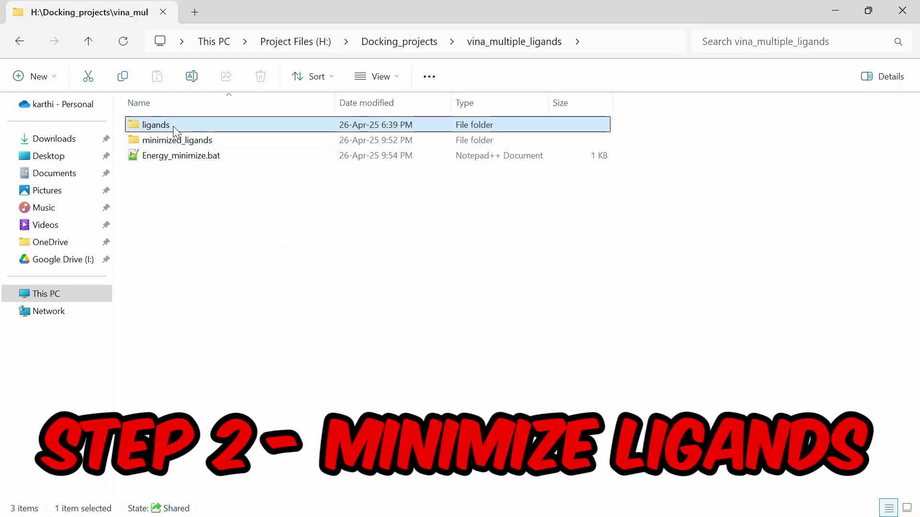
pyautogui.doubleClick(175, 129)
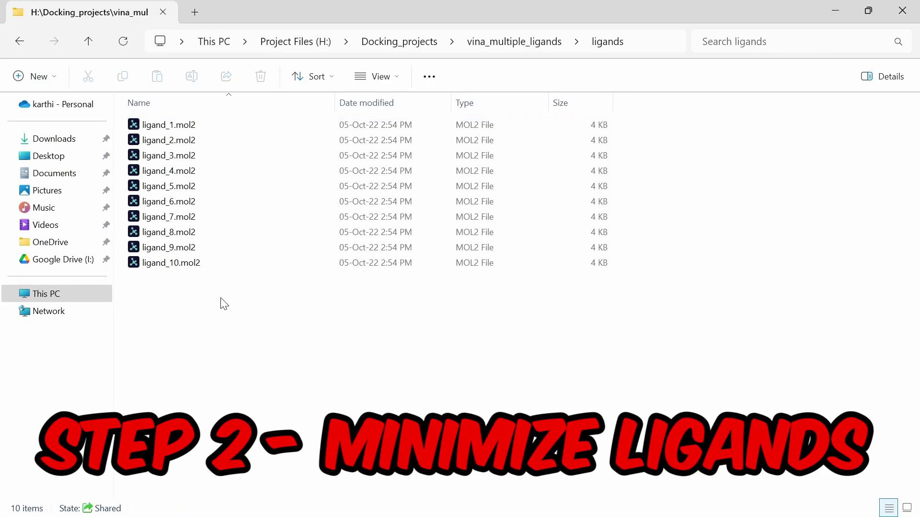
pyautogui.moveTo(223, 304); pyautogui.dragTo(227, 109)
pyautogui.click(215, 125)
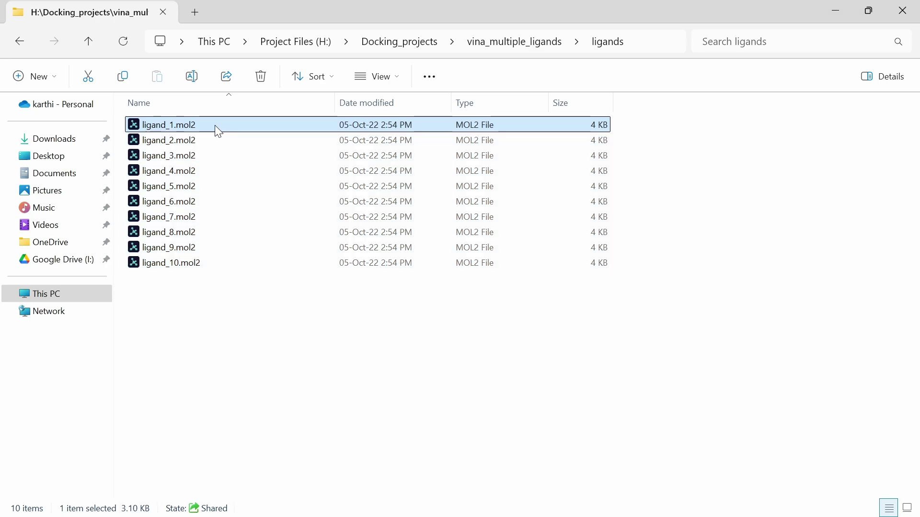
pyautogui.doubleClick(216, 127)
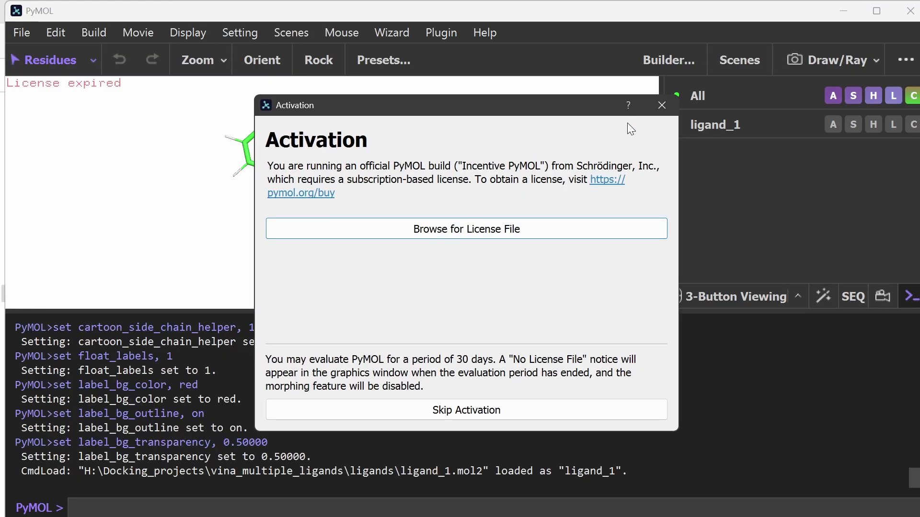
pyautogui.click(664, 104)
# Examine the shape of the unminimized ligand_1 structure from the side and close PyMOL
pyautogui.moveTo(452, 123); pyautogui.dragTo(373, 179)
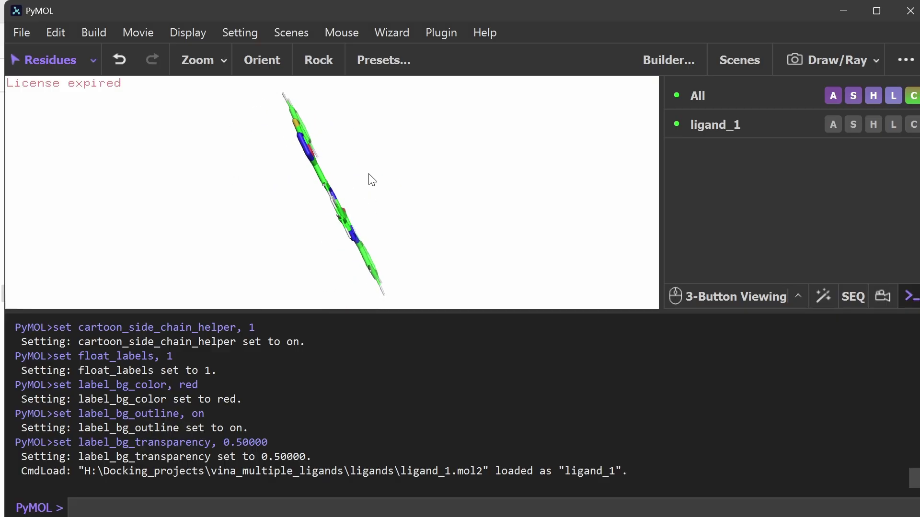
pyautogui.scroll(5, 372, 180)
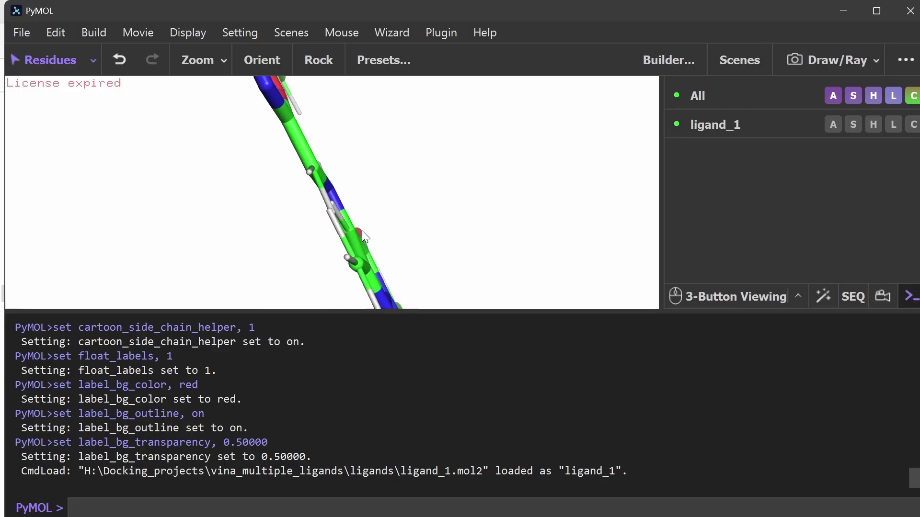
pyautogui.moveTo(370, 236); pyautogui.dragTo(372, 236)
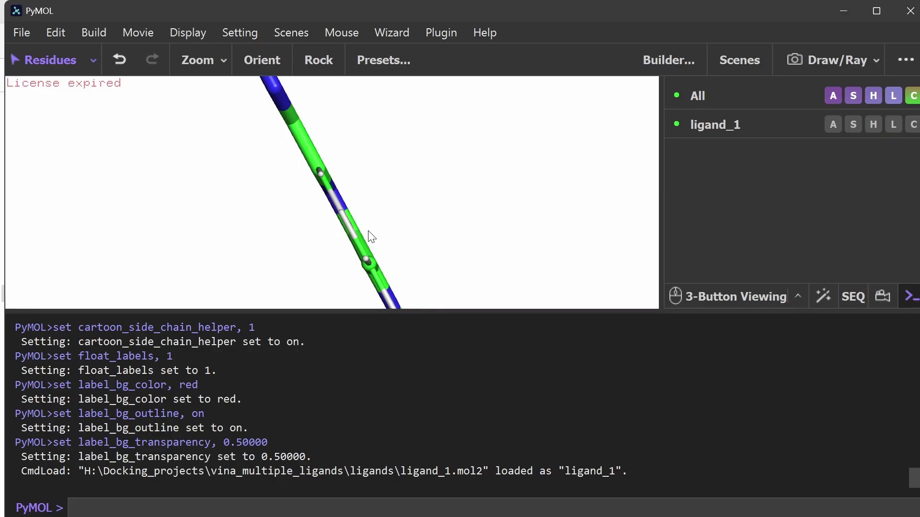
pyautogui.scroll(-5, 371, 237)
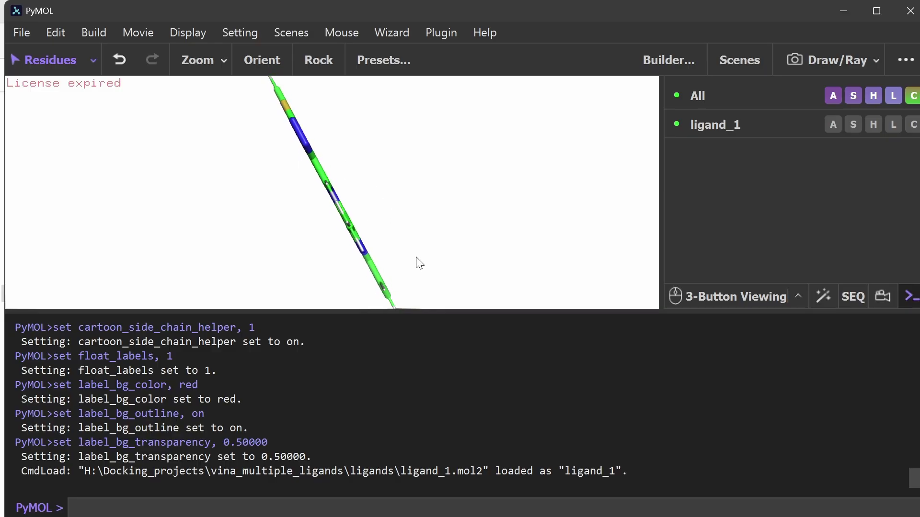
pyautogui.scroll(-3, 380, 189)
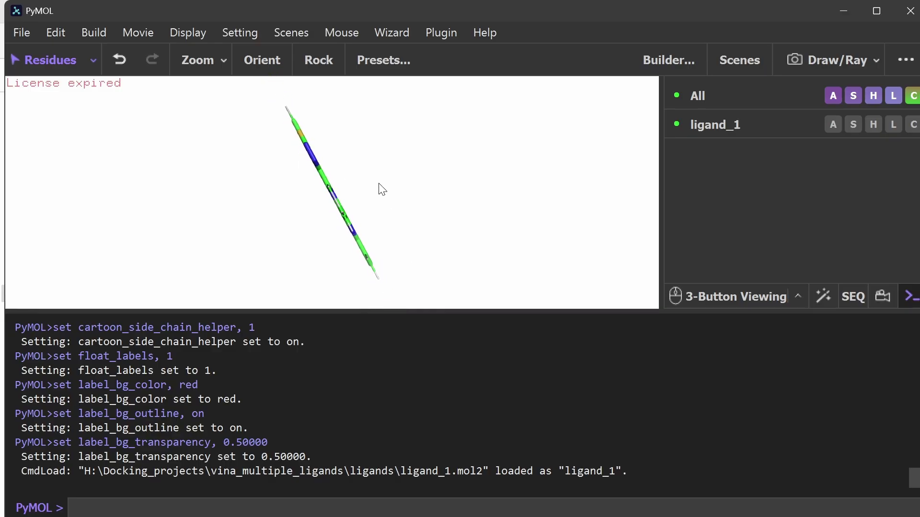
pyautogui.click(897, 15)
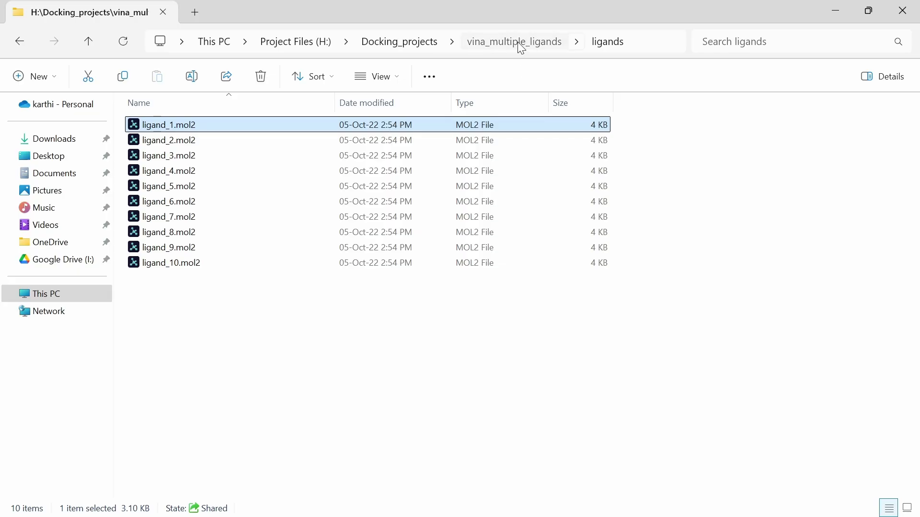
# Open ligand_1_min.mol2 from the minimized_ligands folder in PyMOL and dismiss the activation dialog
pyautogui.click(518, 42)
pyautogui.doubleClick(291, 140)
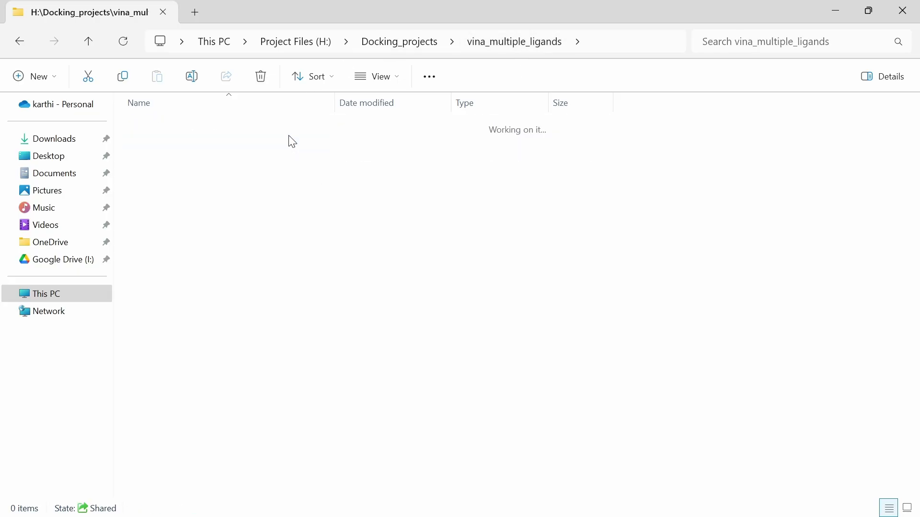
pyautogui.click(264, 128)
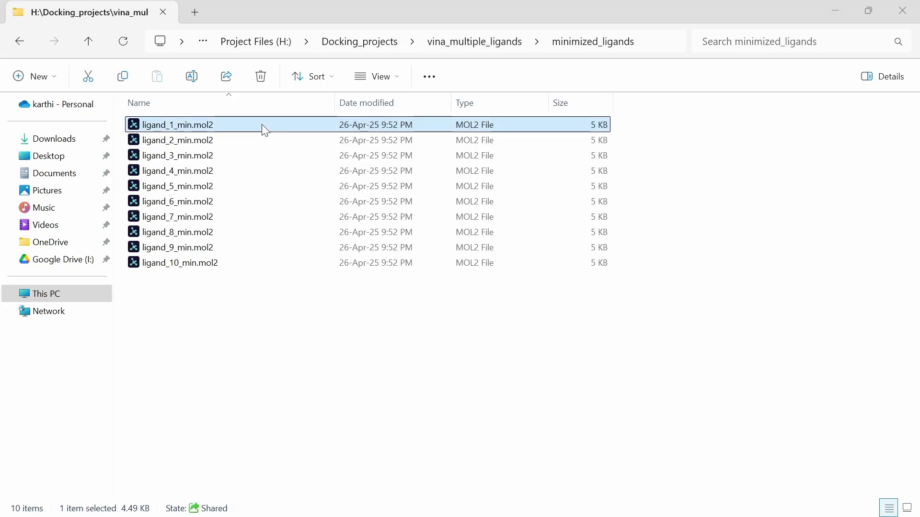
pyautogui.doubleClick(265, 130)
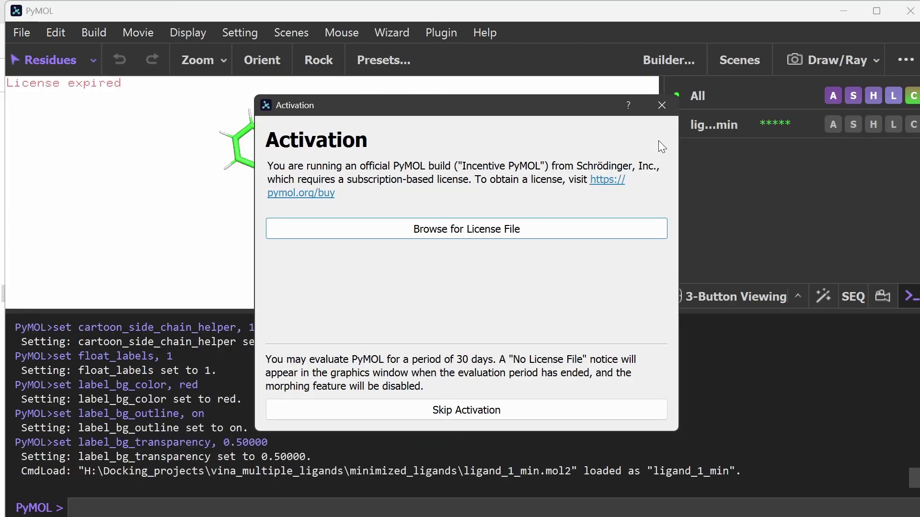
pyautogui.click(660, 108)
# Examine the 3D geometry of the minimized ligand_1 structure from several angles and close PyMOL
pyautogui.moveTo(441, 135); pyautogui.dragTo(454, 338)
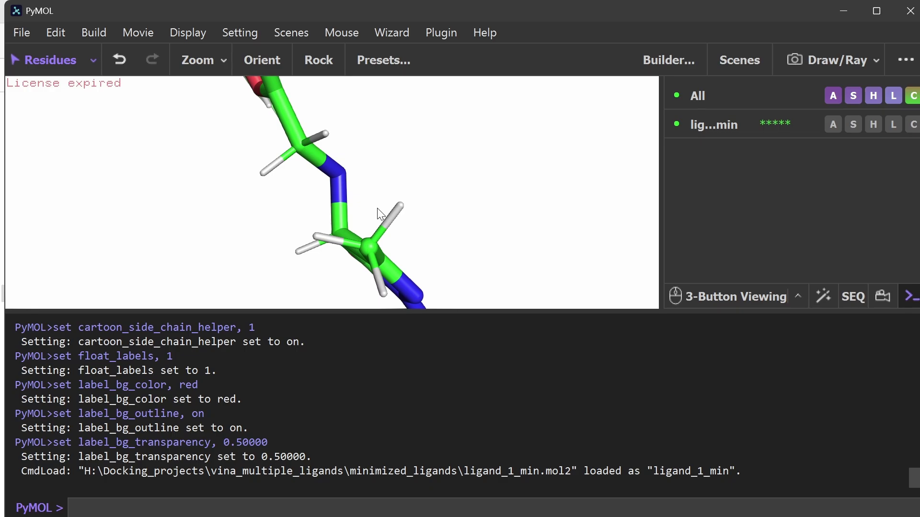
pyautogui.moveTo(377, 208); pyautogui.dragTo(378, 181)
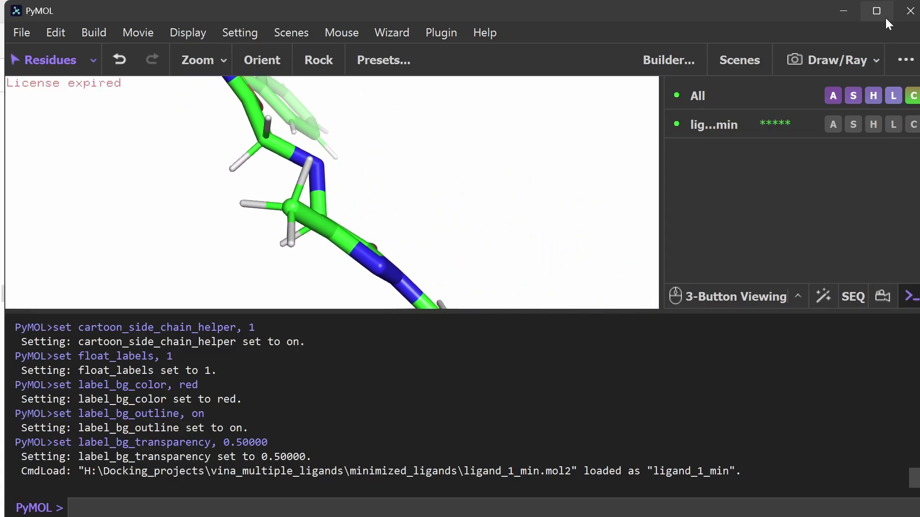
pyautogui.click(909, 11)
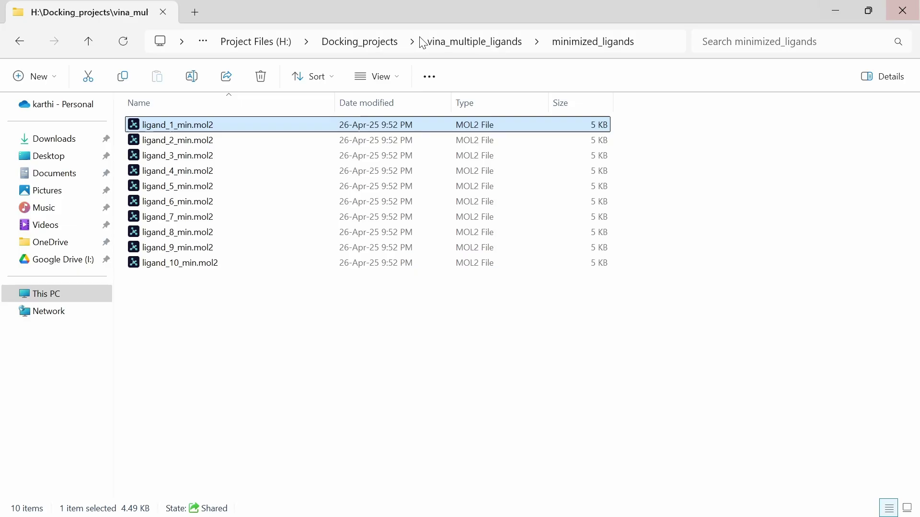
# Open Energy_minimize.bat from the vina_multiple_ligands folder for editing in Notepad and place it side by side with the folder window
pyautogui.click(463, 43)
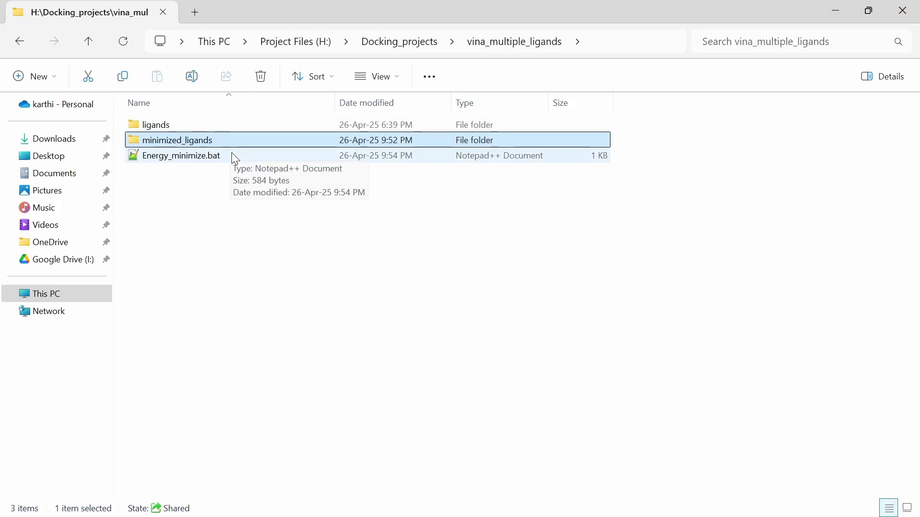
pyautogui.rightClick(231, 152)
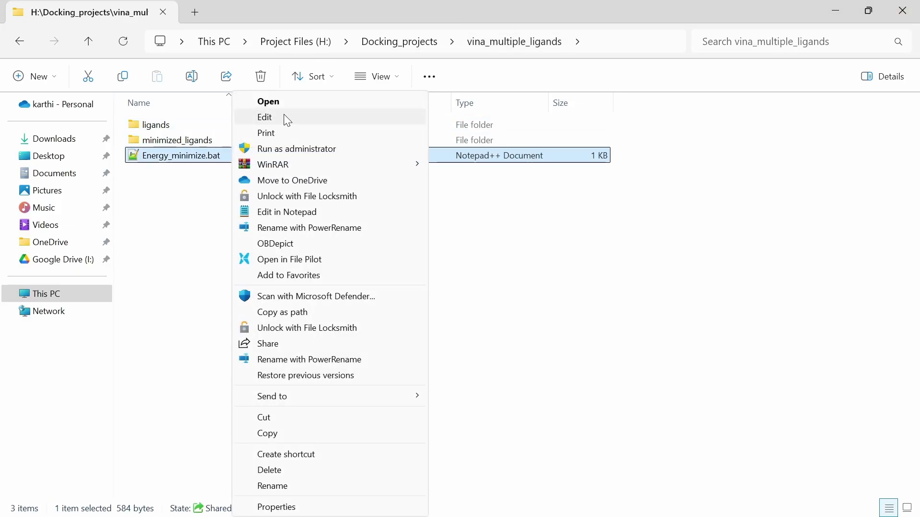
pyautogui.click(285, 118)
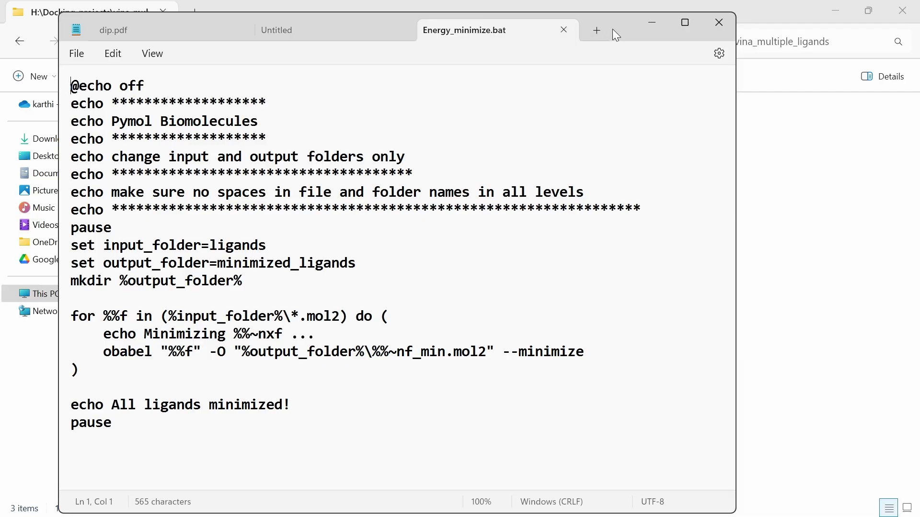
pyautogui.moveTo(616, 35); pyautogui.dragTo(917, 211)
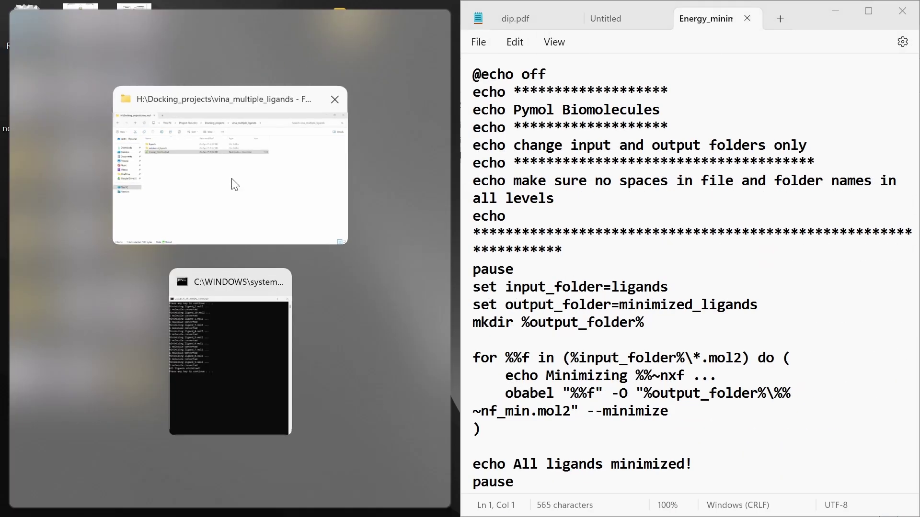
pyautogui.click(235, 184)
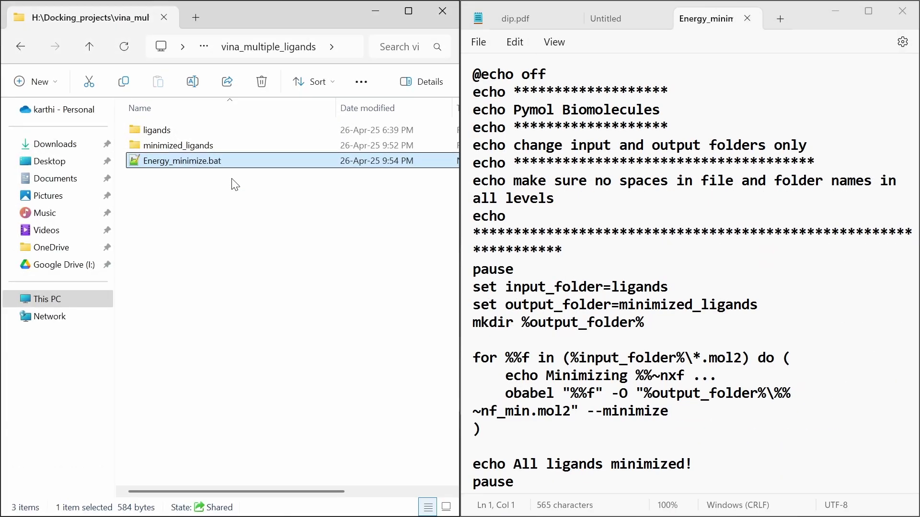
# Compare the script's input_folder and output_folder names with the ligands and minimized_ligands folders
pyautogui.click(592, 73)
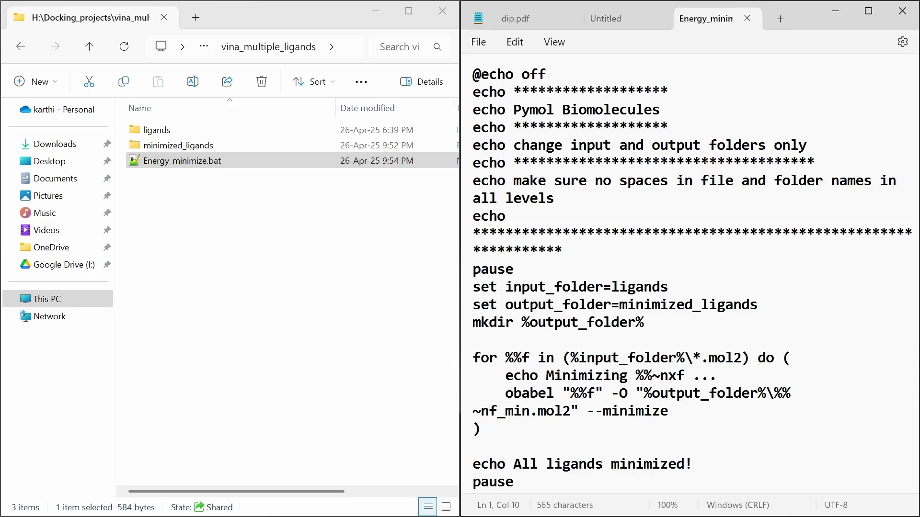
pyautogui.doubleClick(639, 287)
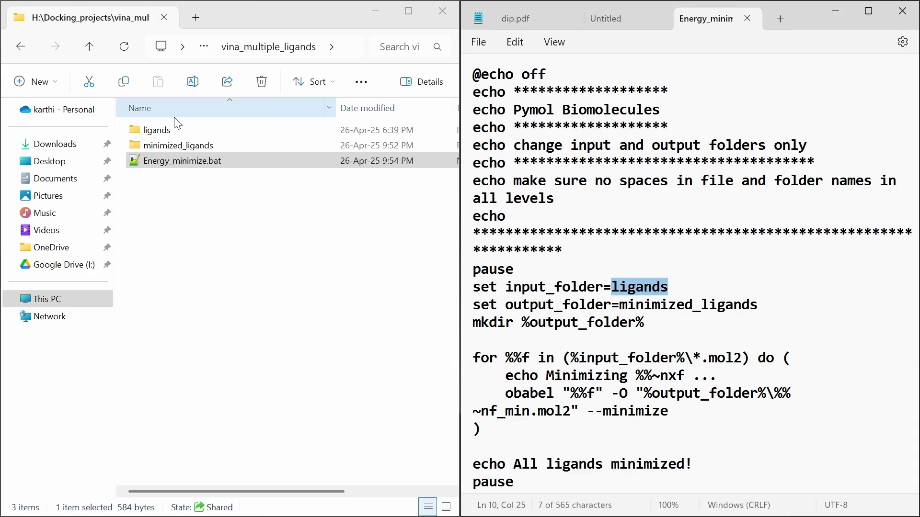
pyautogui.click(173, 130)
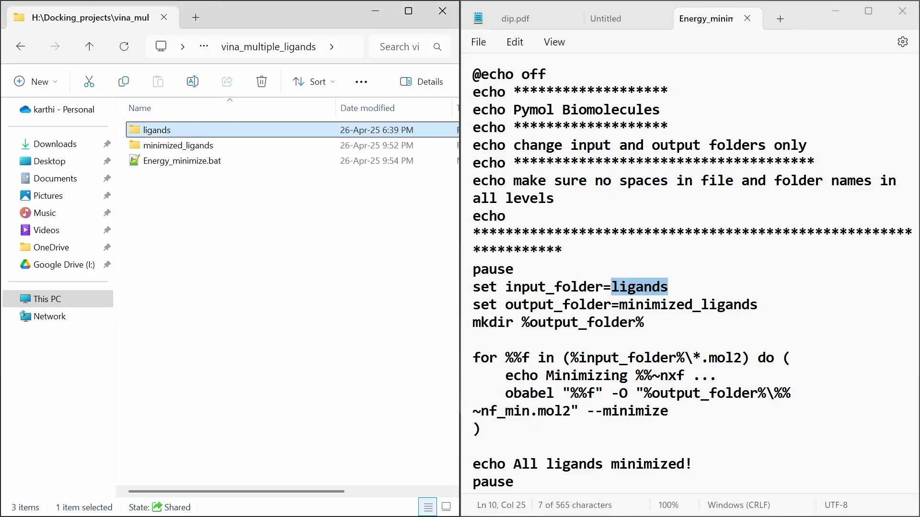
pyautogui.moveTo(619, 304); pyautogui.dragTo(757, 305)
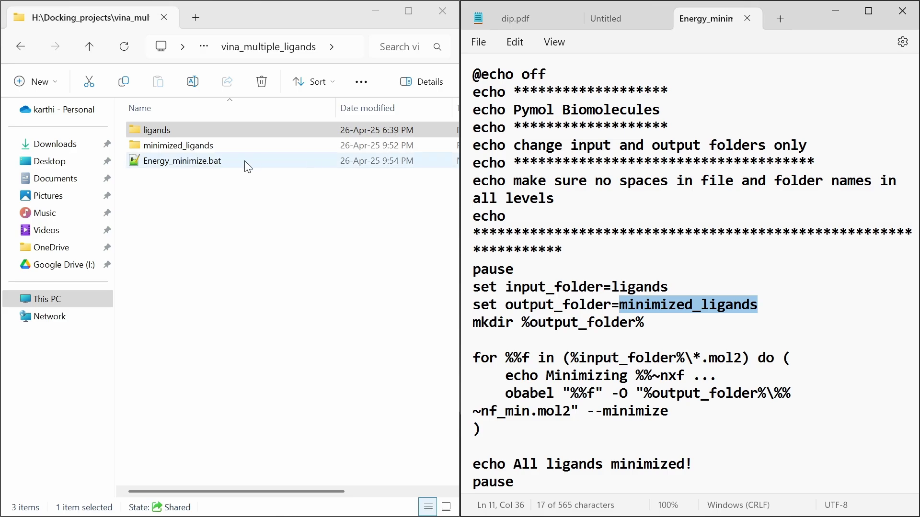
pyautogui.click(212, 149)
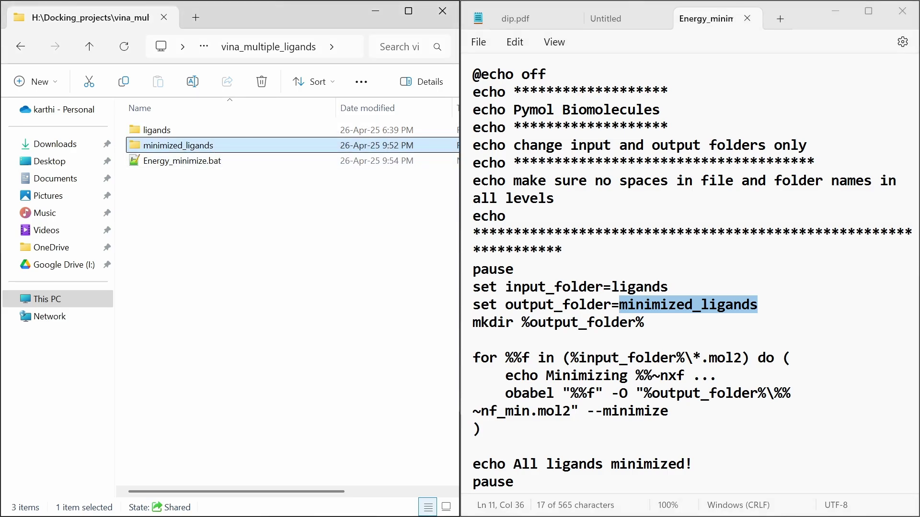
pyautogui.click(513, 269)
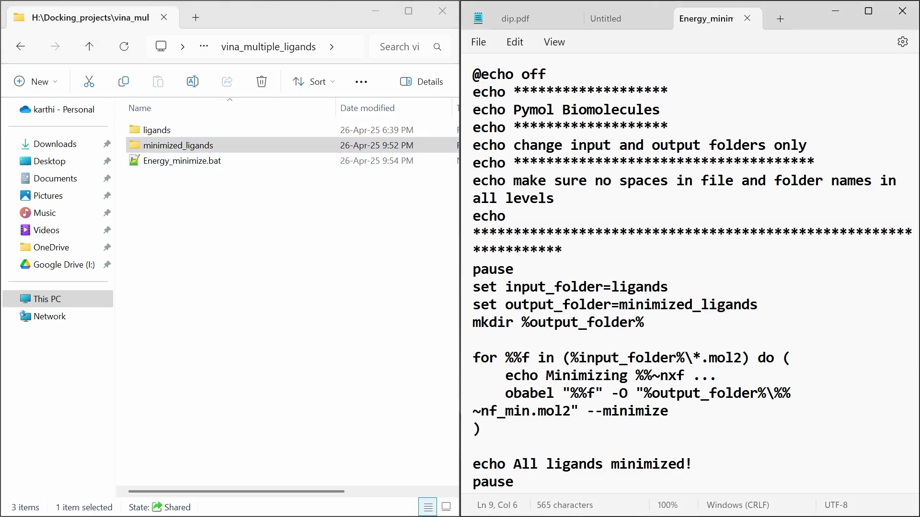
# Delete the minimized_ligands folder from vina_multiple_ligands
pyautogui.click(225, 149)
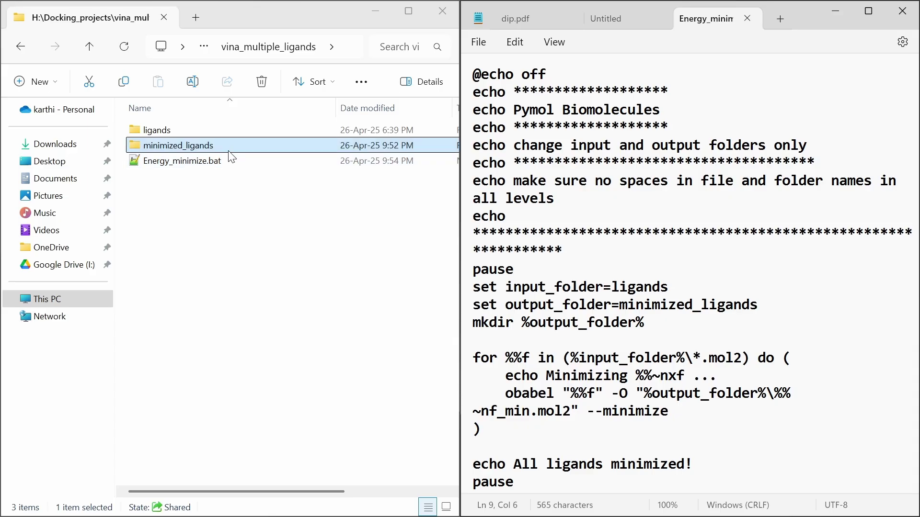
pyautogui.rightClick(245, 146)
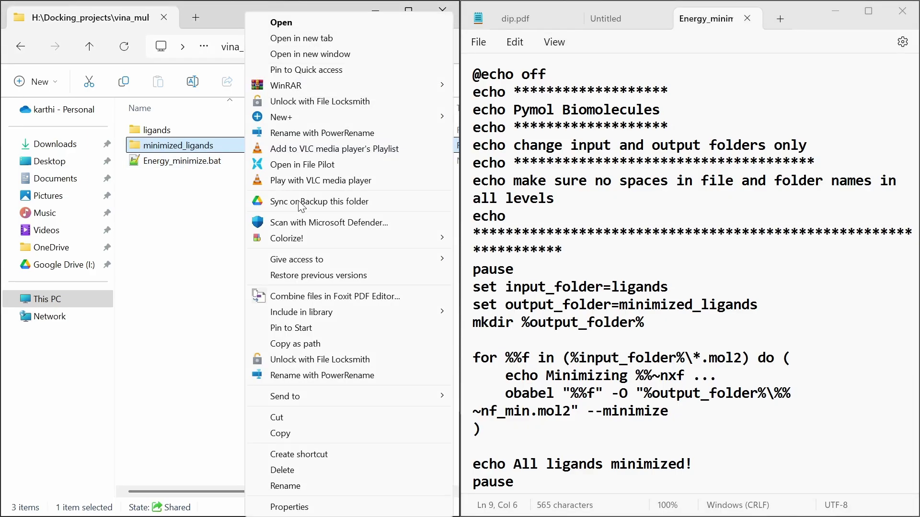
pyautogui.click(294, 469)
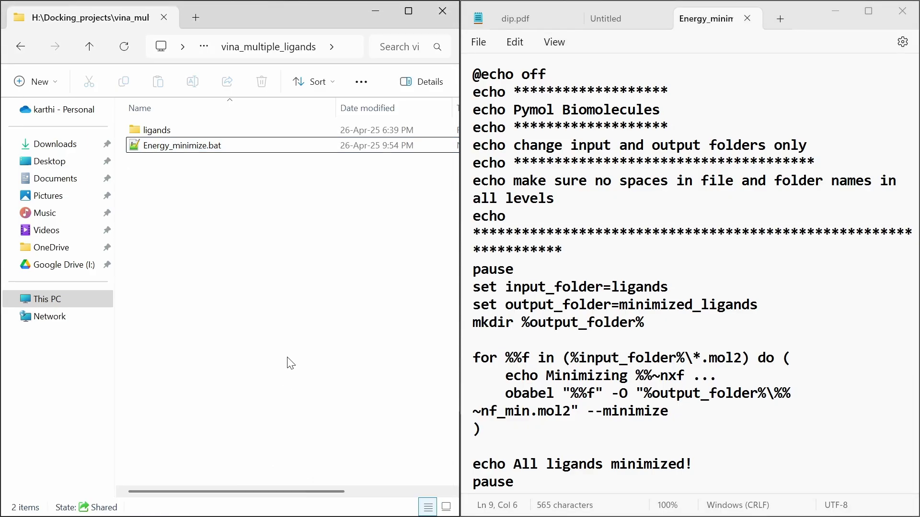
# Close the leftover command window from the earlier minimization run and refresh the vina_multiple_ligands folder
pyautogui.click(742, 304)
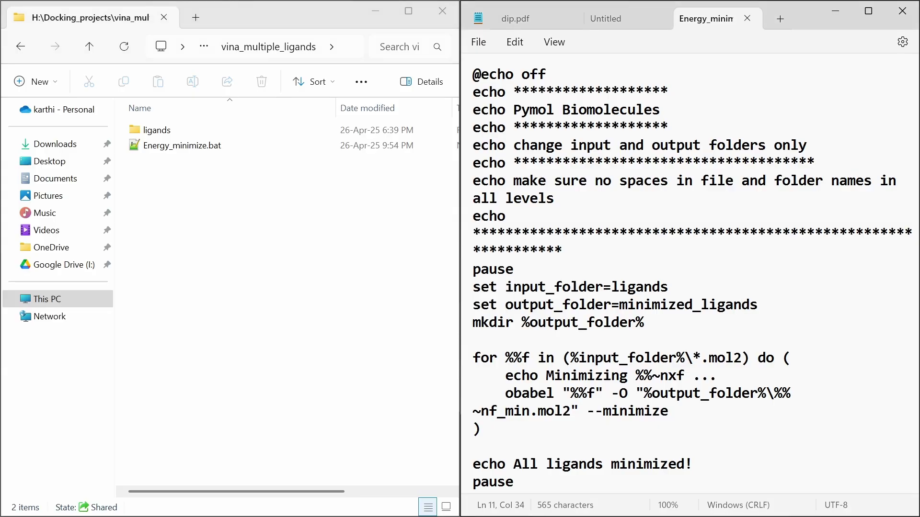
pyautogui.click(761, 304)
pyautogui.click(189, 149)
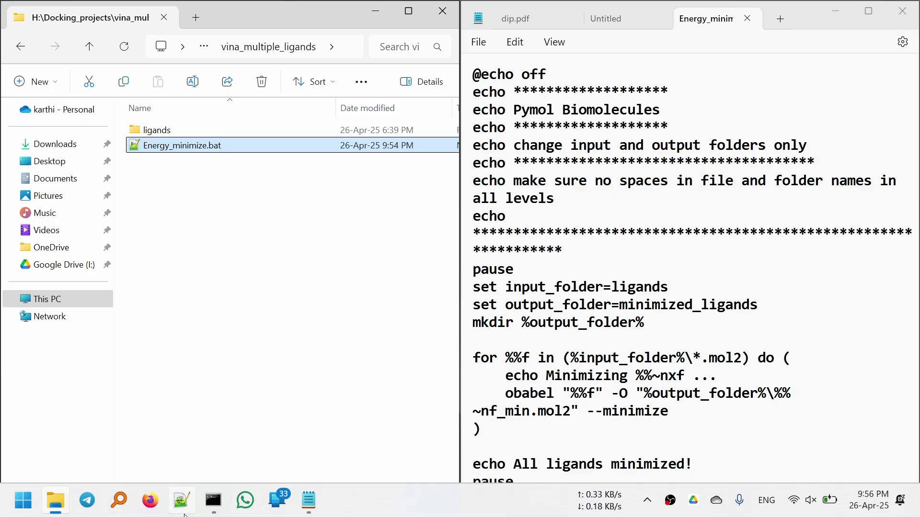
pyautogui.moveTo(214, 500)
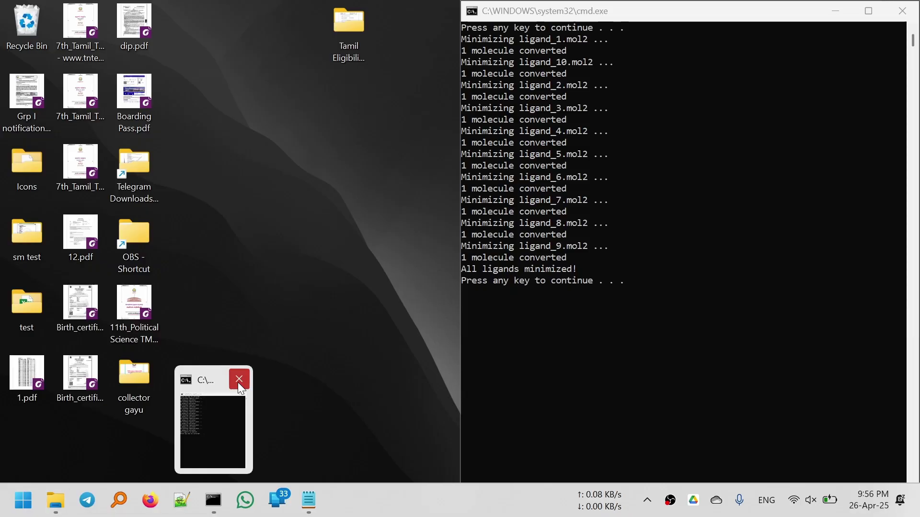
pyautogui.click(238, 381)
pyautogui.rightClick(282, 201)
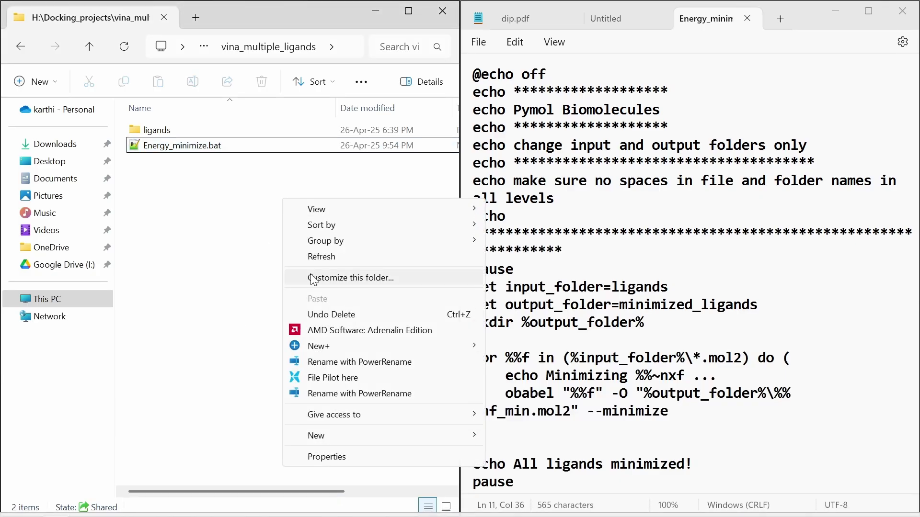
pyautogui.click(320, 258)
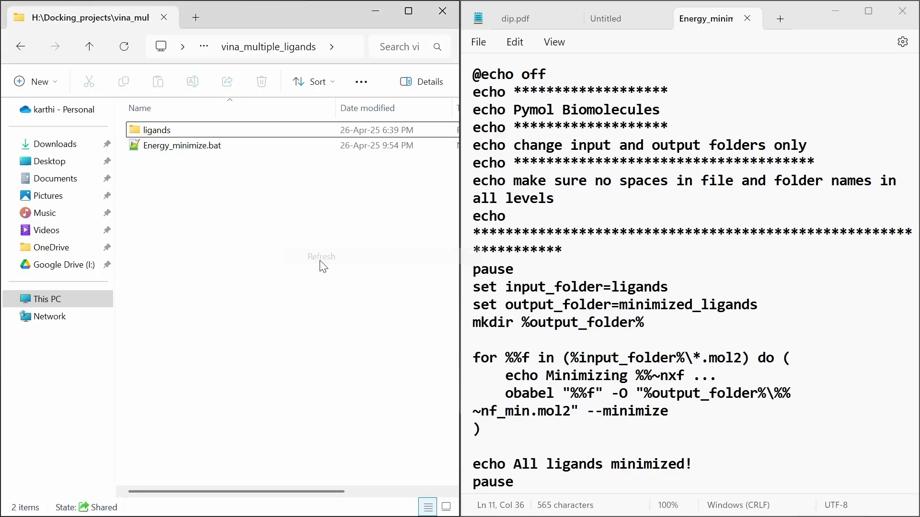
# Launch Energy_minimize.bat, review its notice about changing folders, and place its console beside the folder window
pyautogui.click(217, 149)
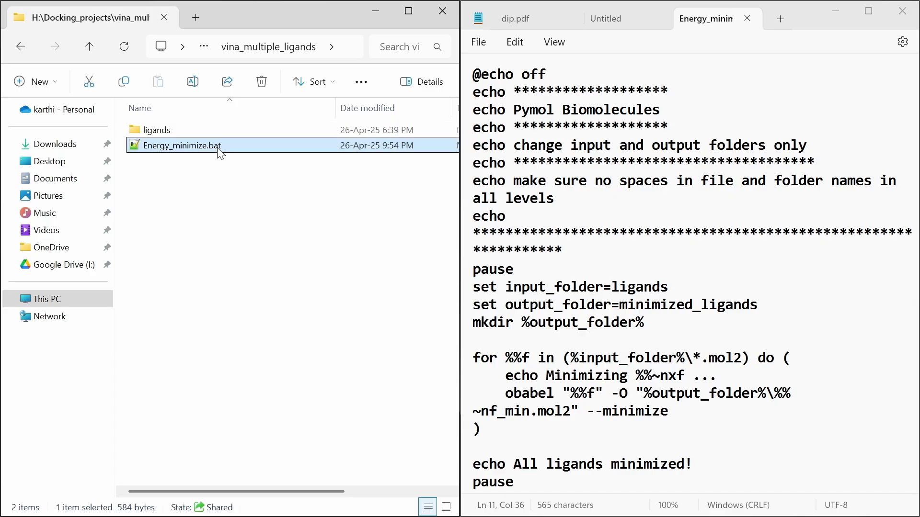
pyautogui.doubleClick(257, 146)
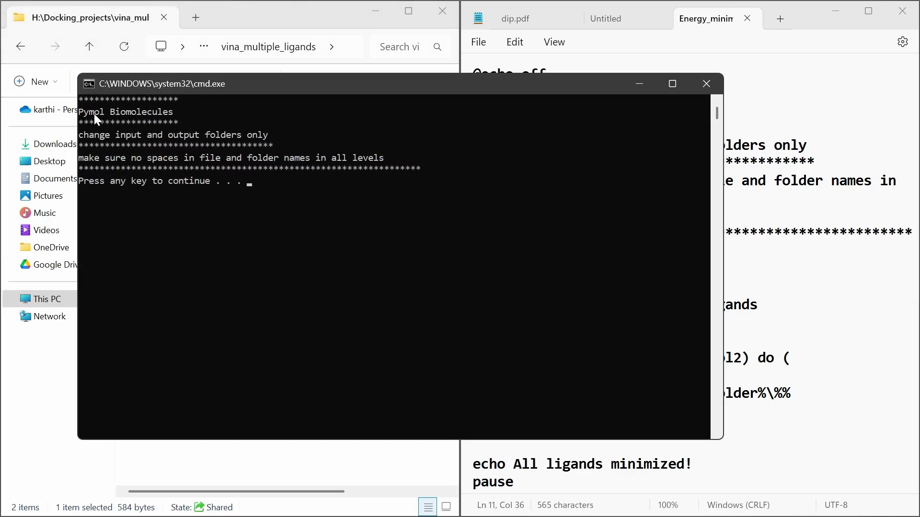
pyautogui.moveTo(82, 134); pyautogui.dragTo(261, 143)
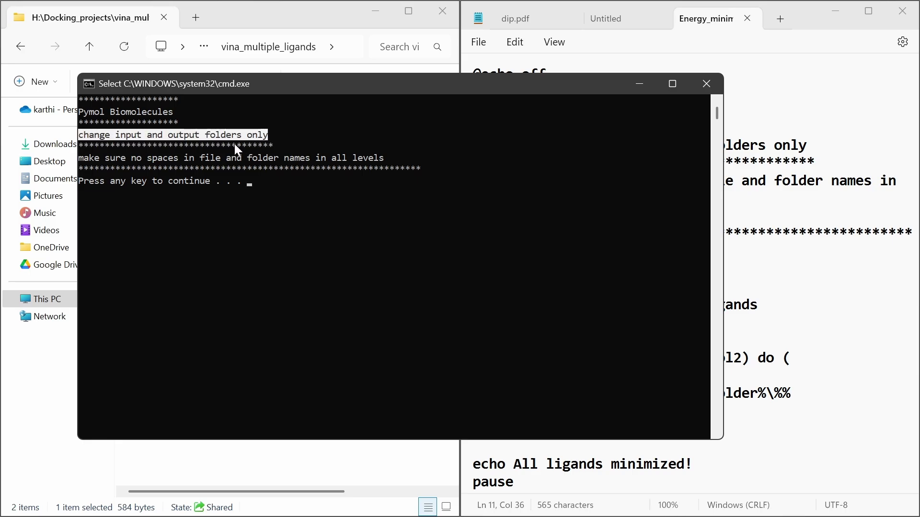
pyautogui.click(246, 139)
pyautogui.rightClick(297, 134)
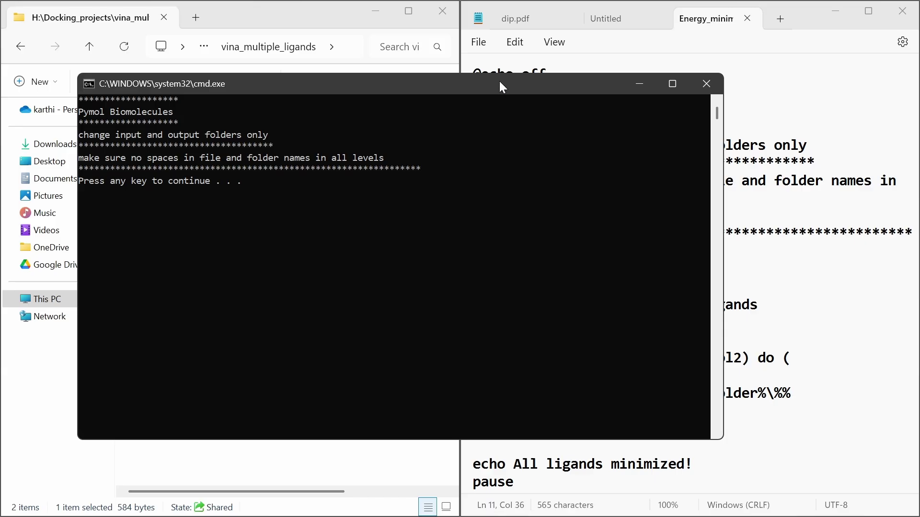
pyautogui.moveTo(499, 81); pyautogui.dragTo(631, 87)
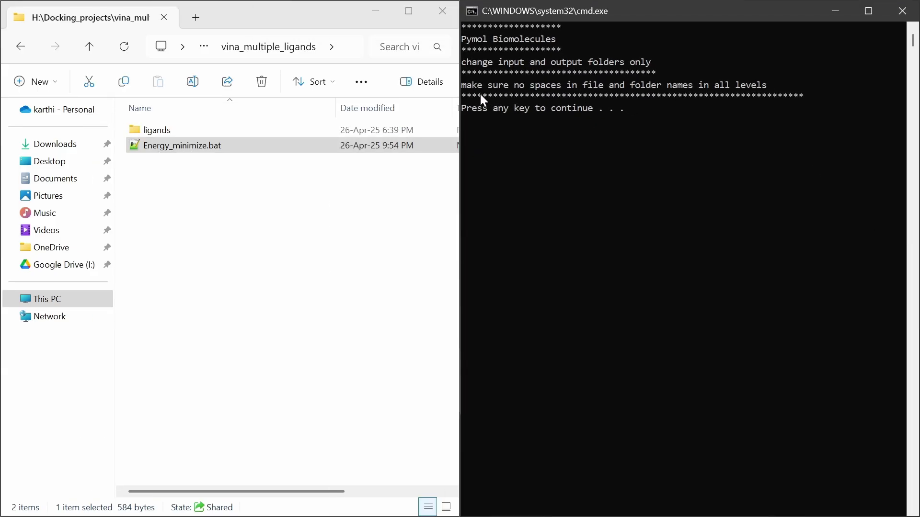
# Review the notice about spaces in names, continue the script to minimize all ligands, and dismiss the finished console
pyautogui.moveTo(461, 86); pyautogui.dragTo(761, 91)
pyautogui.click(762, 86)
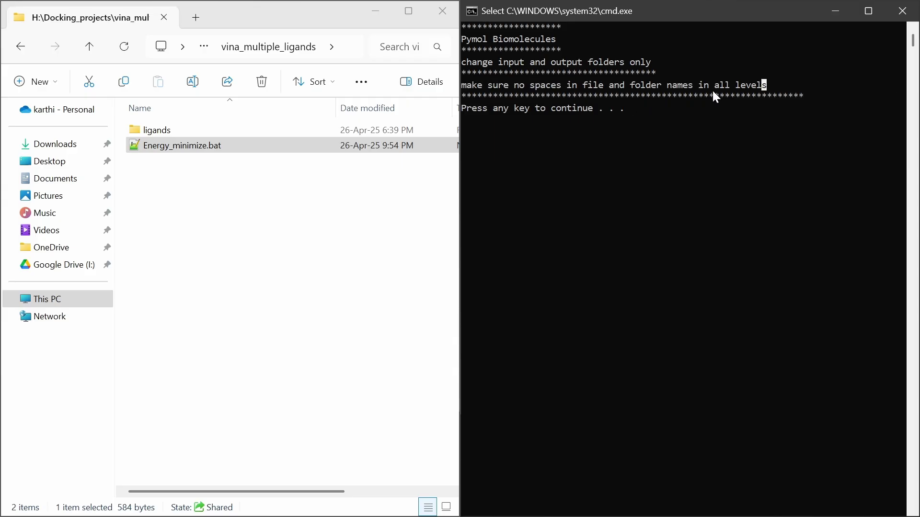
pyautogui.press('Return')
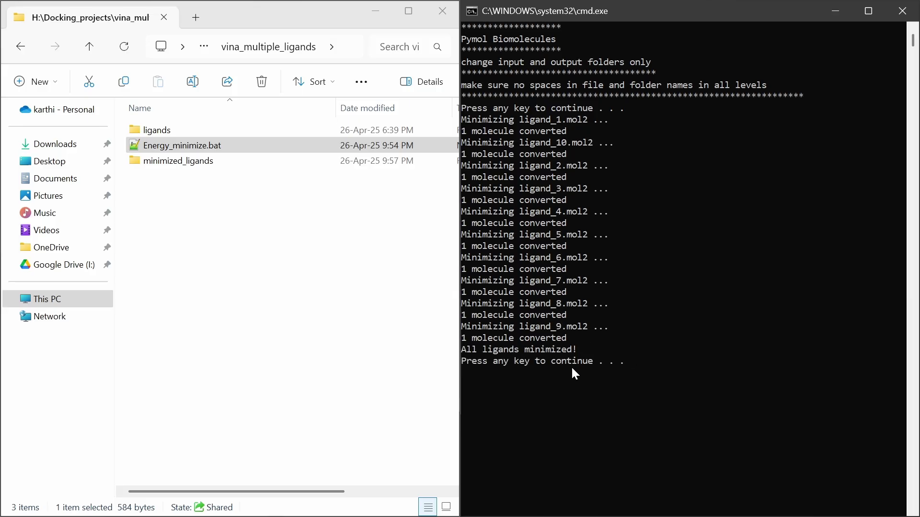
pyautogui.press('Return')
# Check the minimized mol2 files in the minimized_ligands folder and return to vina_multiple_ligands
pyautogui.doubleClick(211, 162)
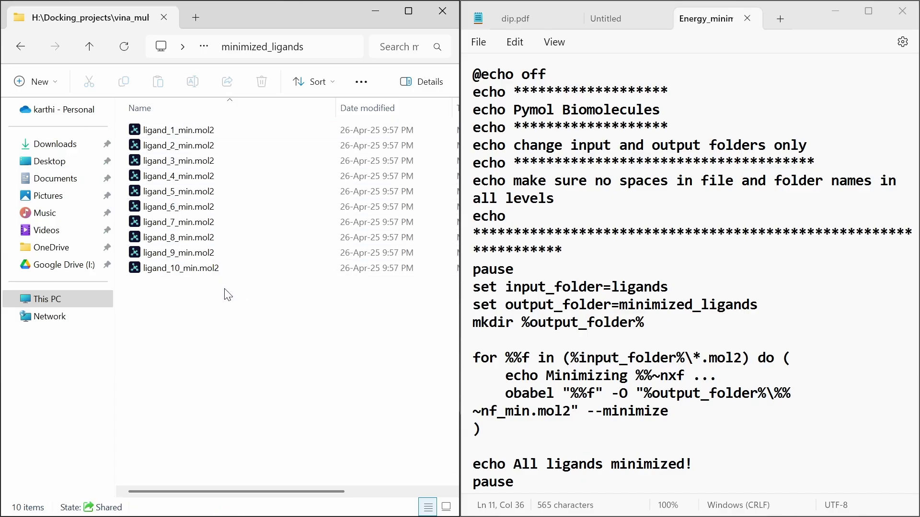
pyautogui.click(89, 45)
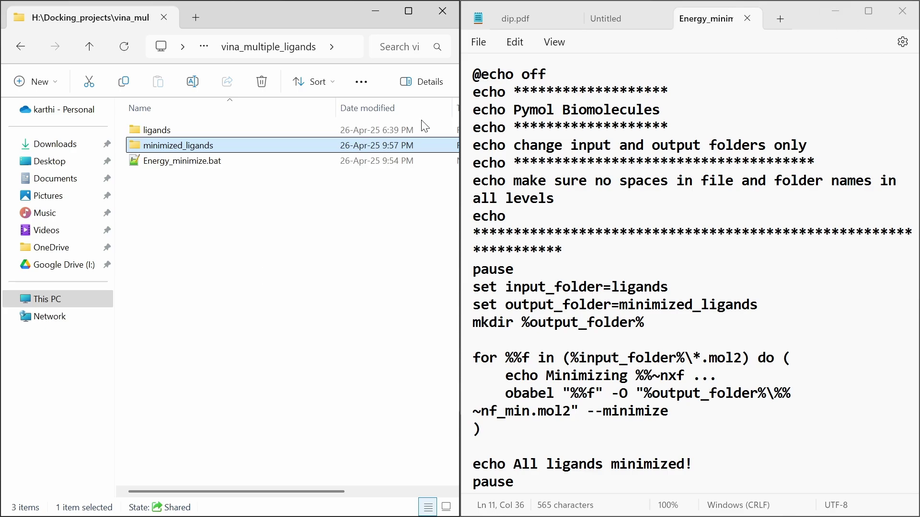
pyautogui.click(350, 223)
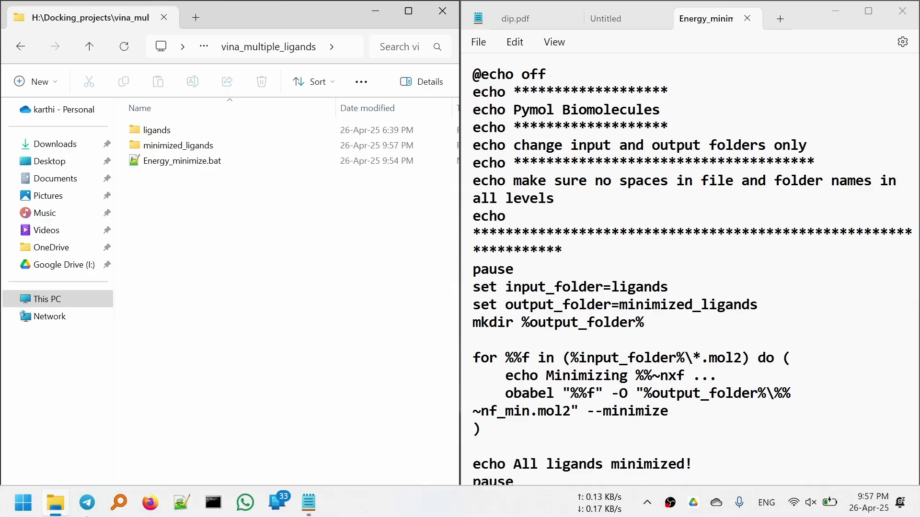
# Open a Command Prompt beside the folder window and run obabel to check the Open Babel installation
pyautogui.click(213, 500)
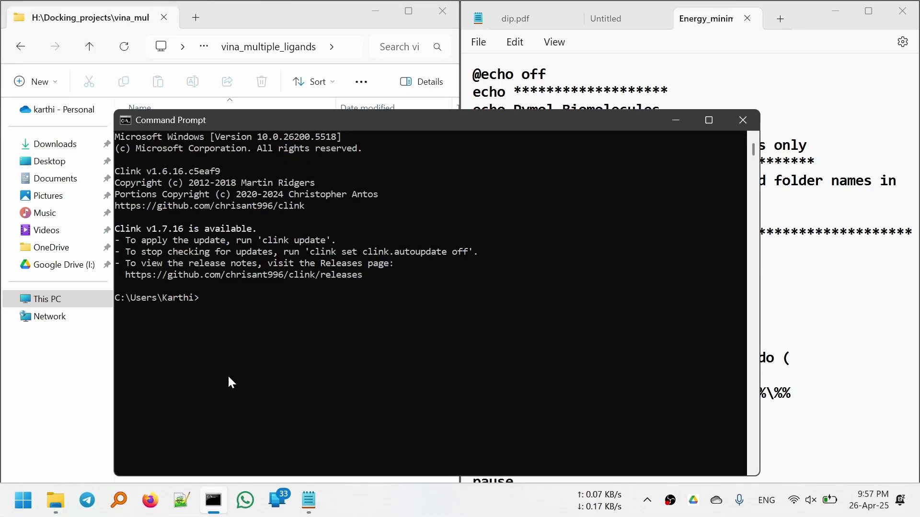
pyautogui.moveTo(455, 122); pyautogui.dragTo(917, 125)
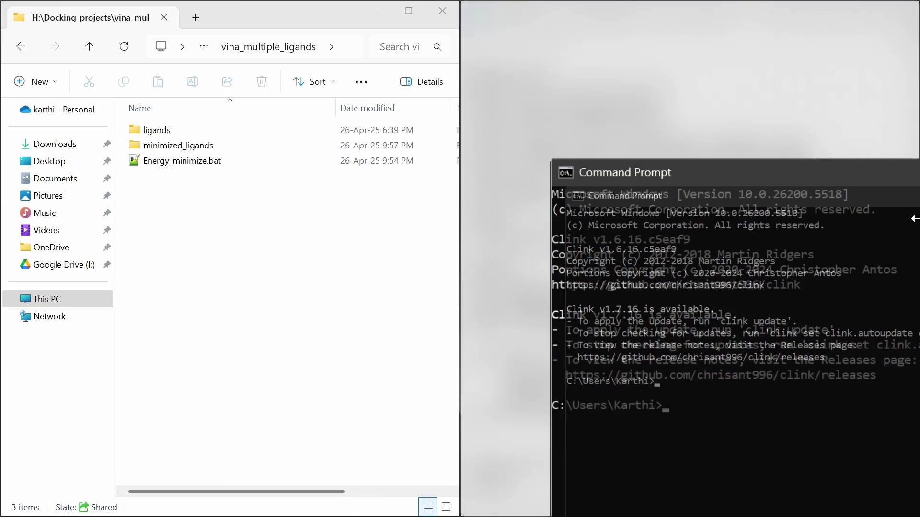
pyautogui.write('oba')
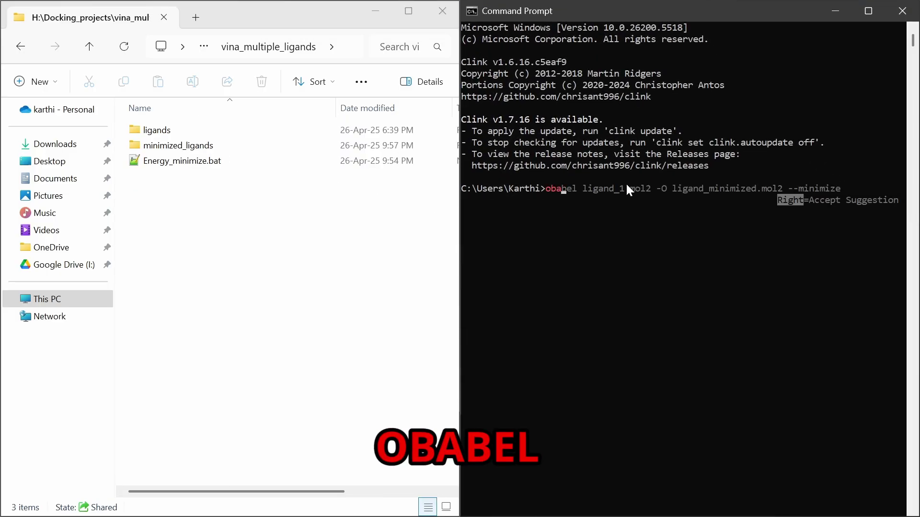
pyautogui.write('bel')
pyautogui.press('Return')
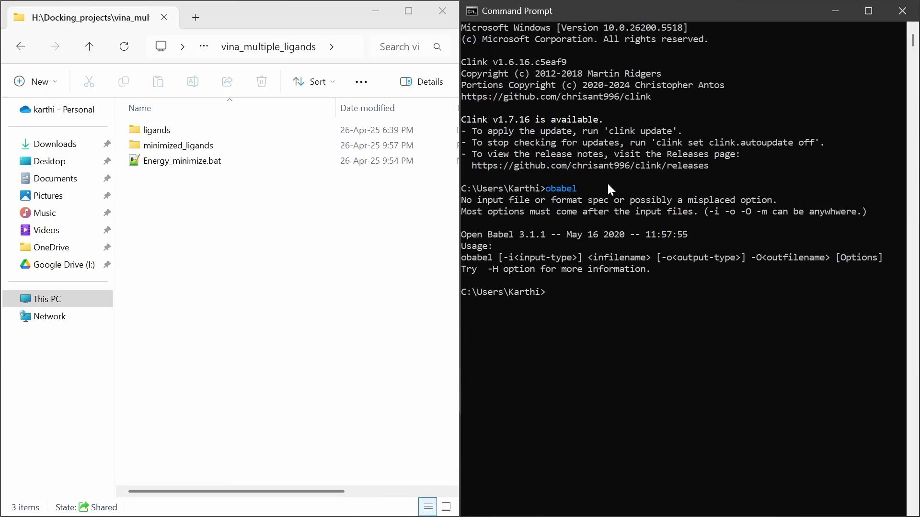
# Examine the obabel output for the Open Babel version and usage, and close the Command Prompt
pyautogui.moveTo(463, 200); pyautogui.dragTo(651, 271)
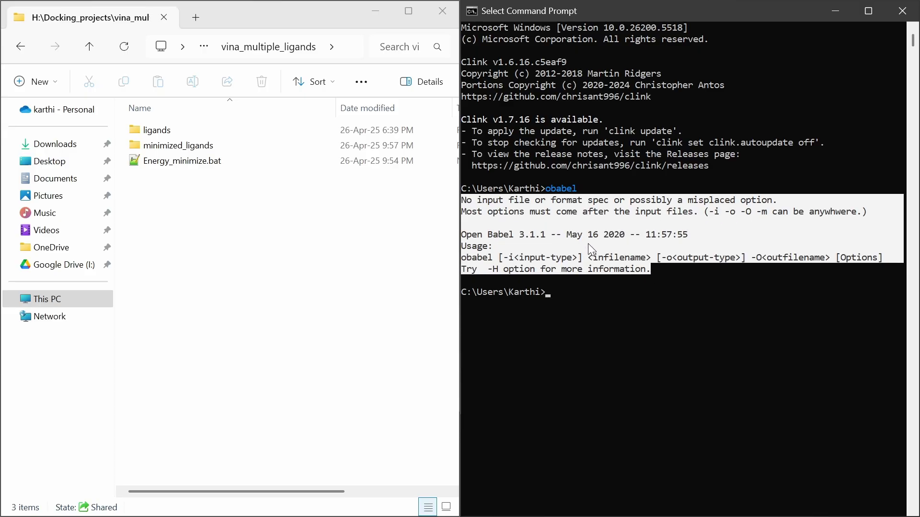
pyautogui.moveTo(524, 237); pyautogui.dragTo(535, 238)
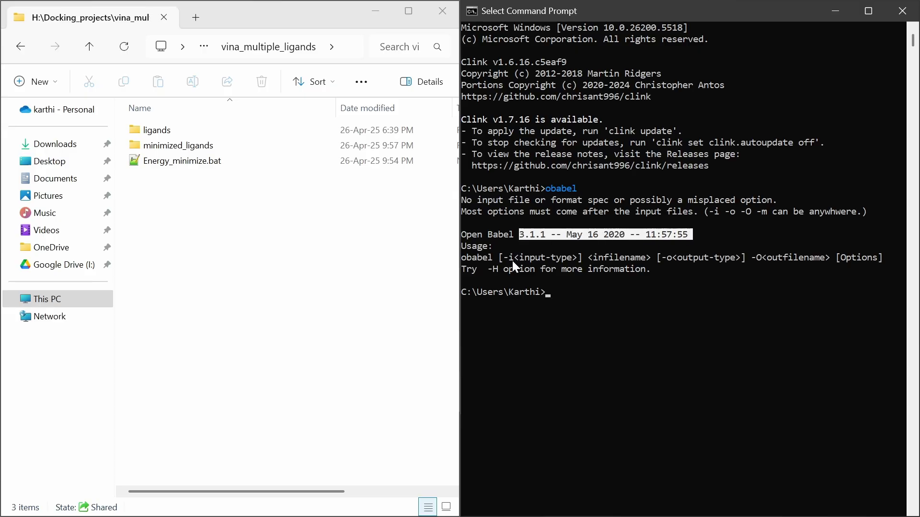
pyautogui.hotkey('ctrl', 'c')
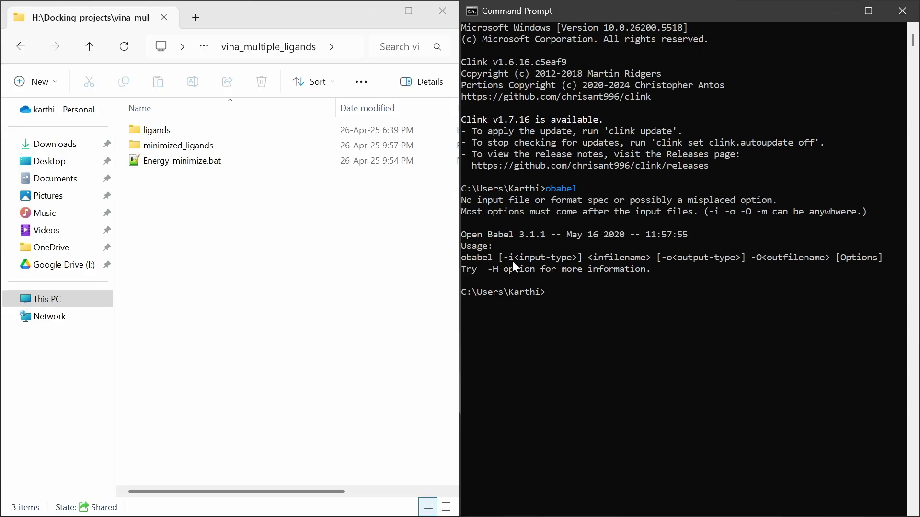
pyautogui.click(912, 10)
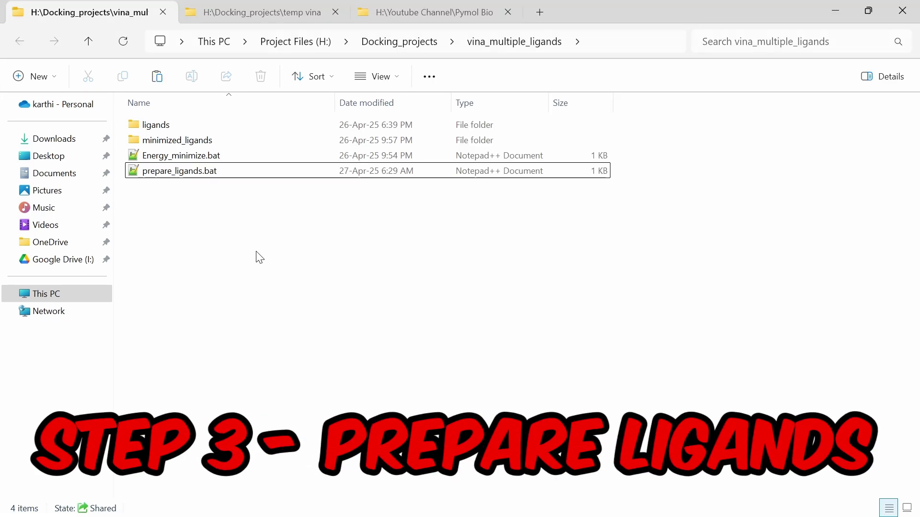
# Open prepare_ligands.bat from the vina_multiple_ligands folder for editing in Notepad
pyautogui.click(191, 158)
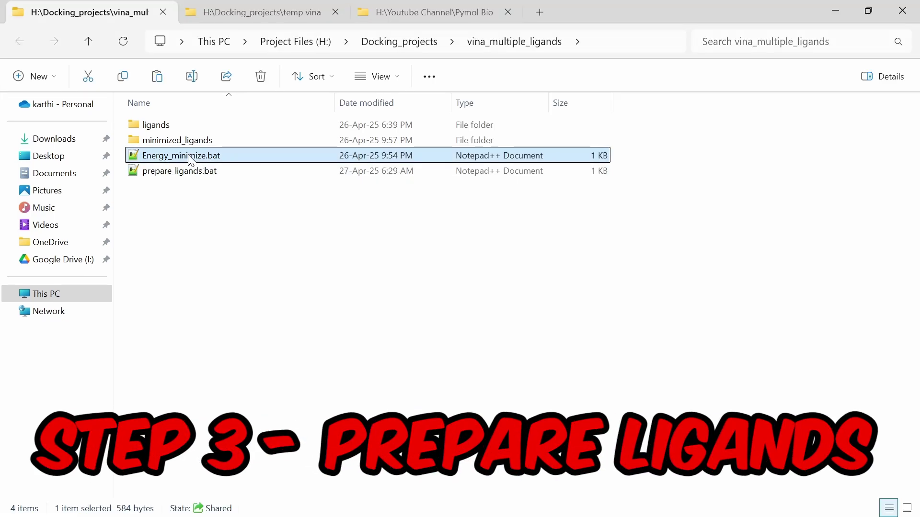
pyautogui.click(185, 172)
pyautogui.rightClick(184, 171)
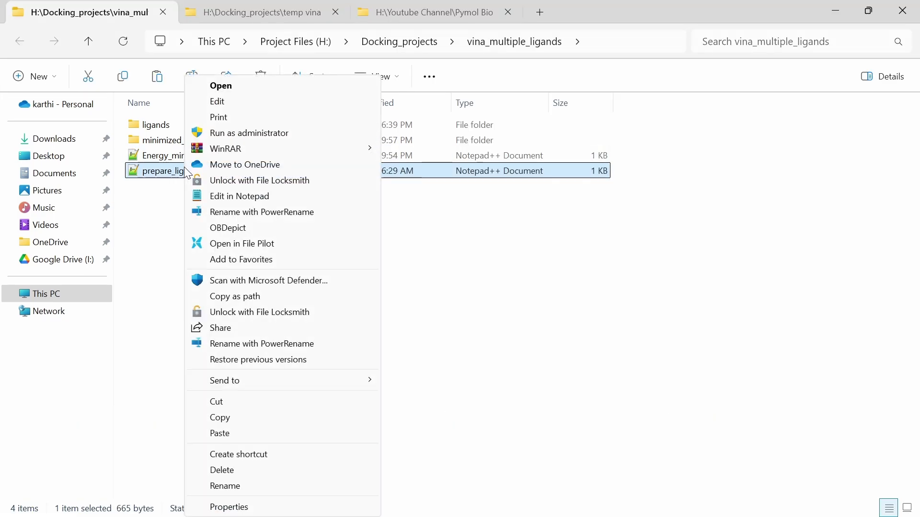
pyautogui.click(247, 102)
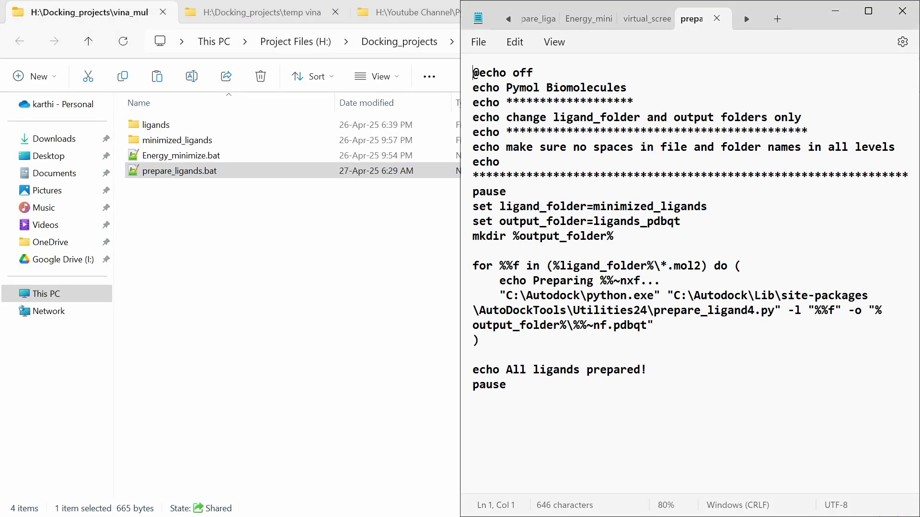
# Compare the ligand_folder name in prepare_ligands.bat with the minimized_ligands folder
pyautogui.click(574, 87)
pyautogui.moveTo(594, 206); pyautogui.dragTo(706, 206)
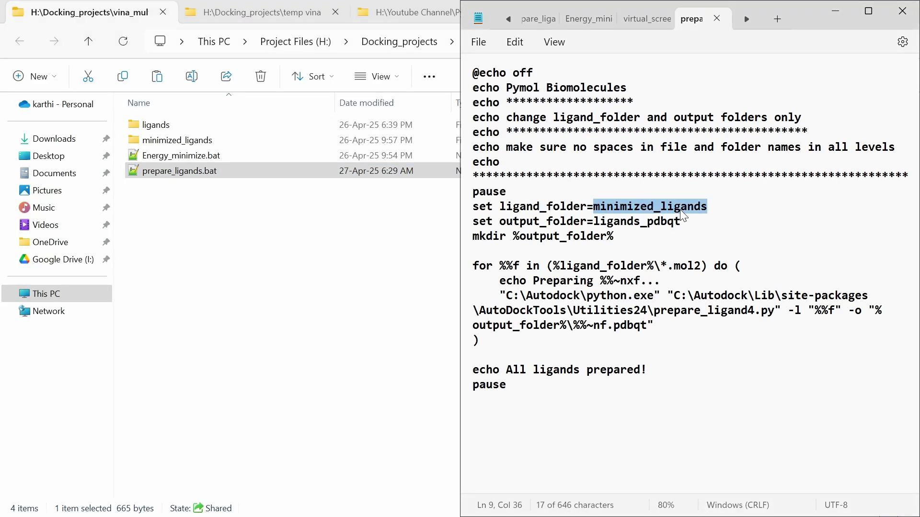
pyautogui.click(171, 147)
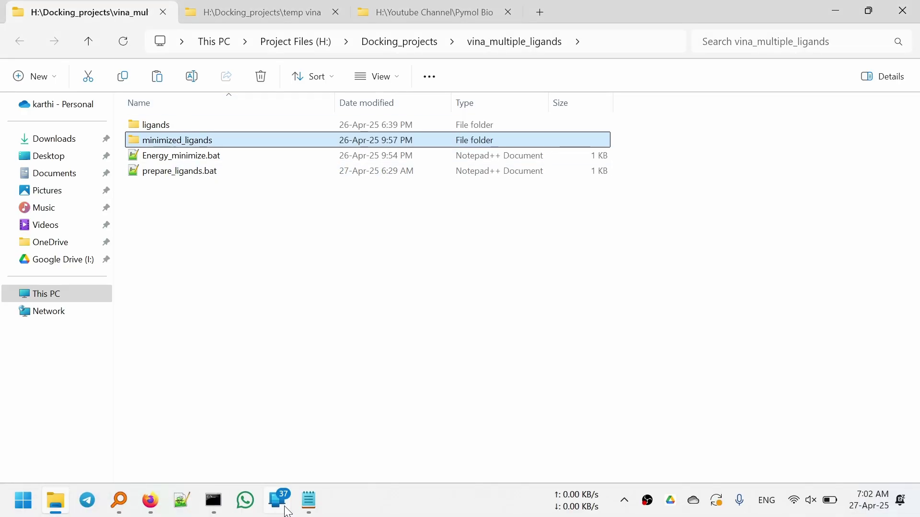
# Place the vina_multiple_ligands folder window side by side with the prepare_ligands.bat script in Notepad
pyautogui.click(306, 504)
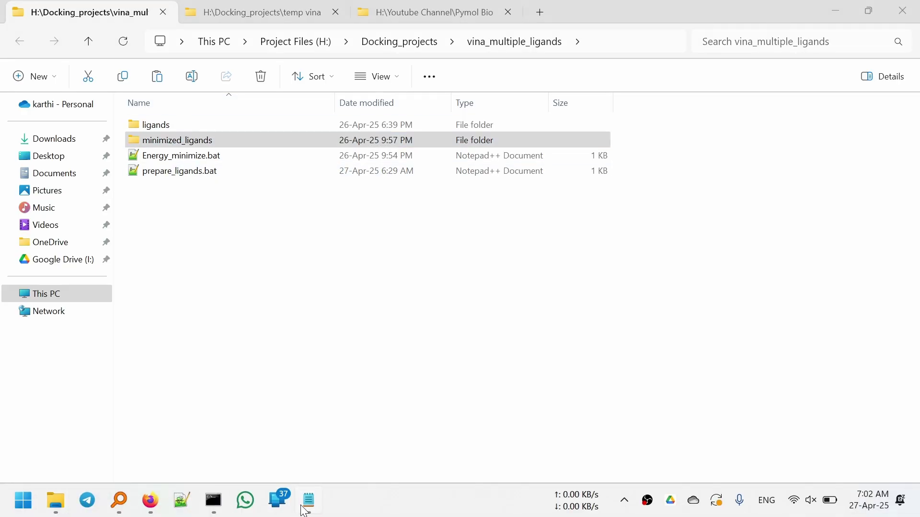
pyautogui.click(320, 206)
pyautogui.moveTo(630, 9); pyautogui.dragTo(2, 211)
pyautogui.click(559, 207)
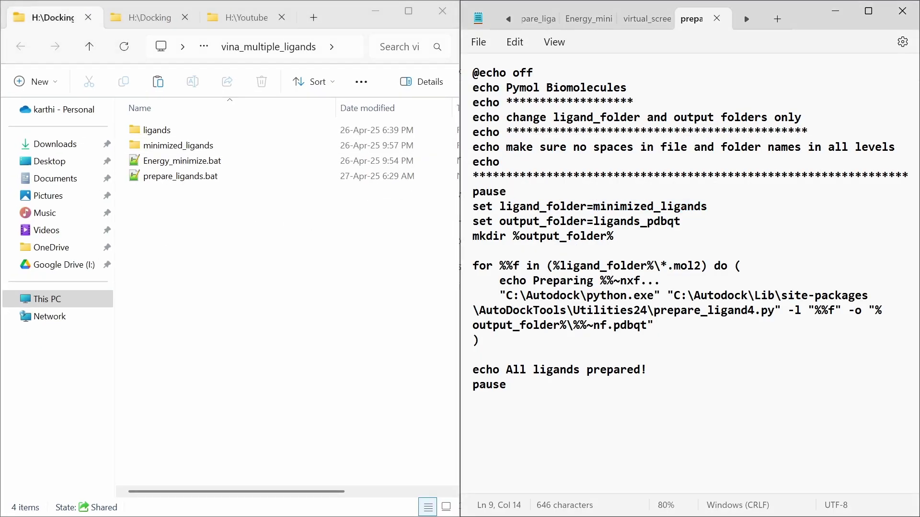
# Examine the script's output_folder setting, mkdir line, python.exe and prepare_ligand4.py paths, and the ligand input option
pyautogui.tripleClick(635, 221)
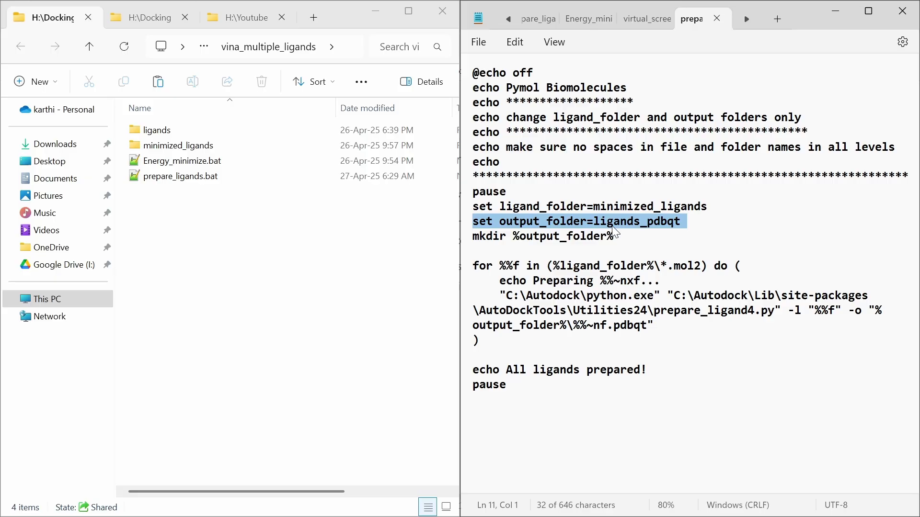
pyautogui.click(618, 236)
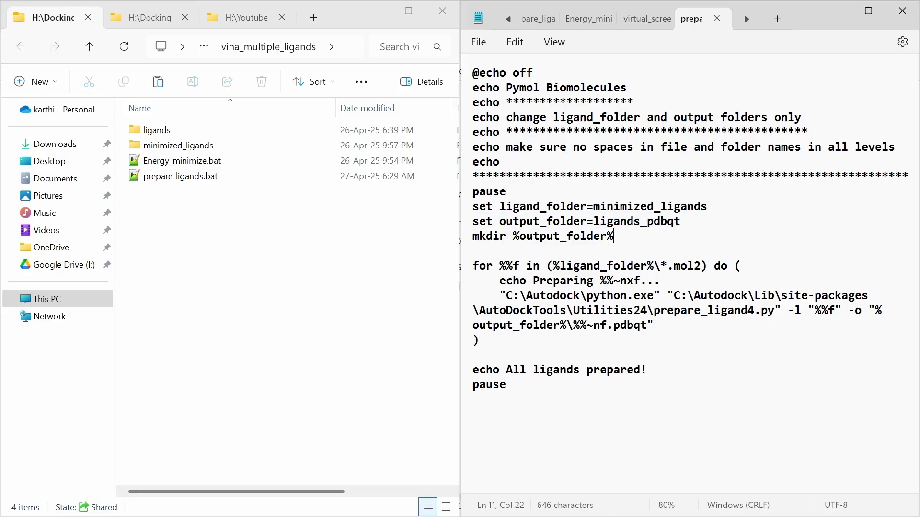
pyautogui.moveTo(500, 296); pyautogui.dragTo(662, 298)
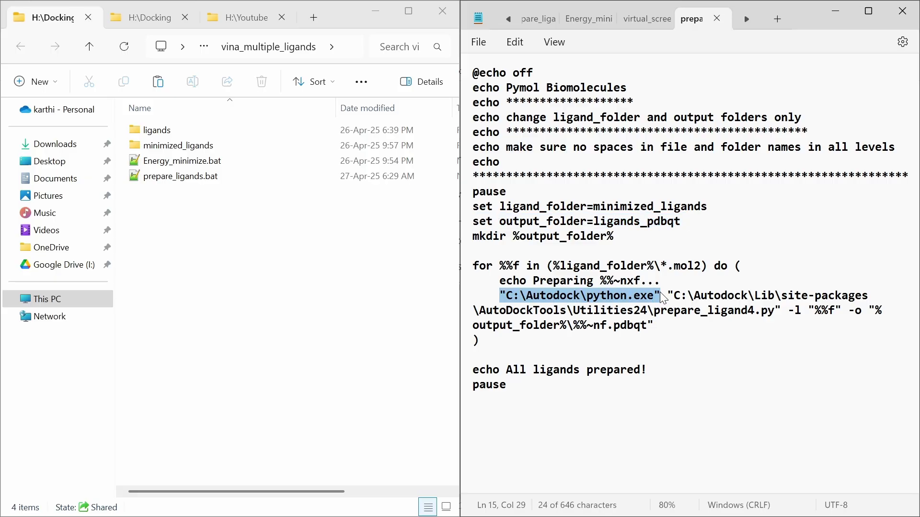
pyautogui.click(662, 296)
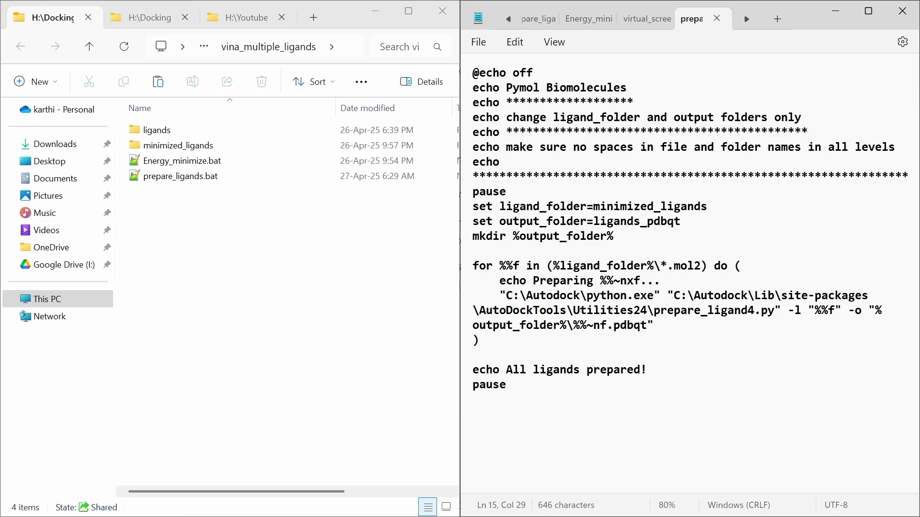
pyautogui.moveTo(669, 296); pyautogui.dragTo(845, 320)
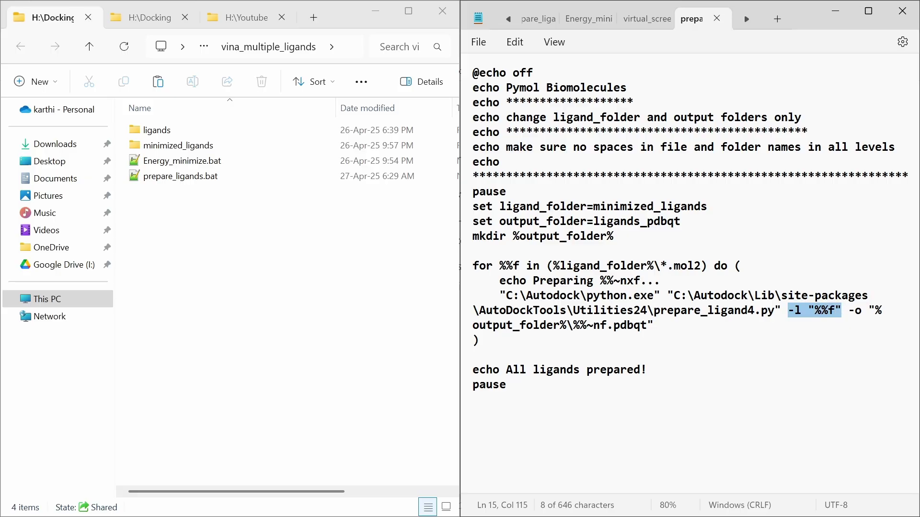
# Run prepare_ligands.bat from the vina_multiple_ligands folder and place its console window beside the folder window
pyautogui.moveTo(472, 325); pyautogui.dragTo(646, 326)
pyautogui.click(478, 340)
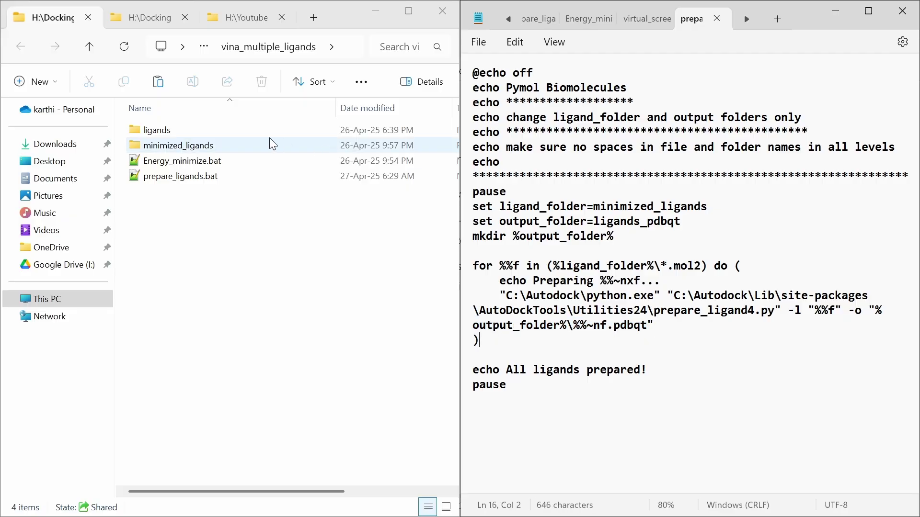
pyautogui.doubleClick(247, 180)
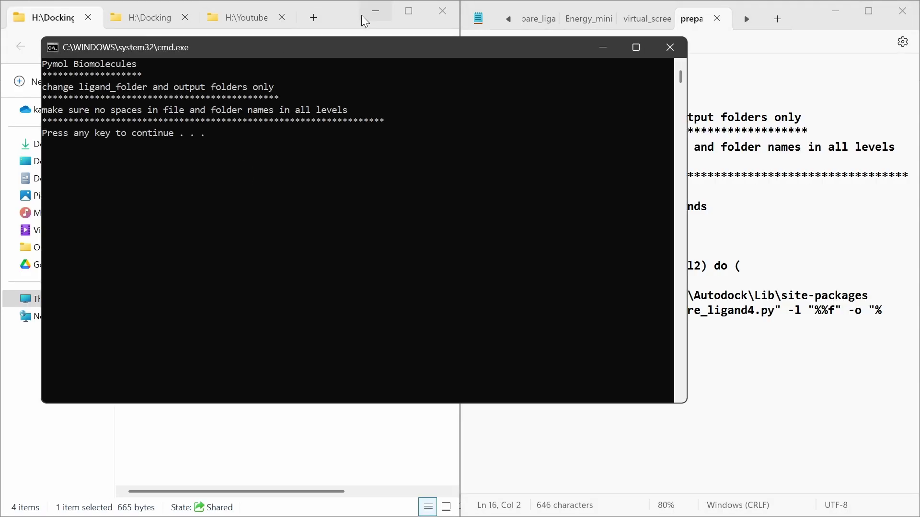
pyautogui.press('super+Right')
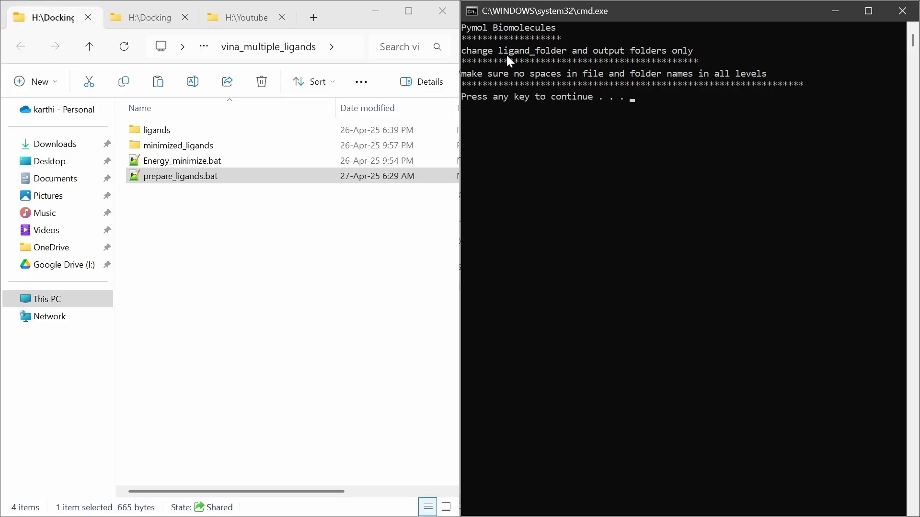
# Read the console notes on folder settings and spaces in names, and let the script continue preparing the ligands
pyautogui.moveTo(499, 50); pyautogui.dragTo(685, 53)
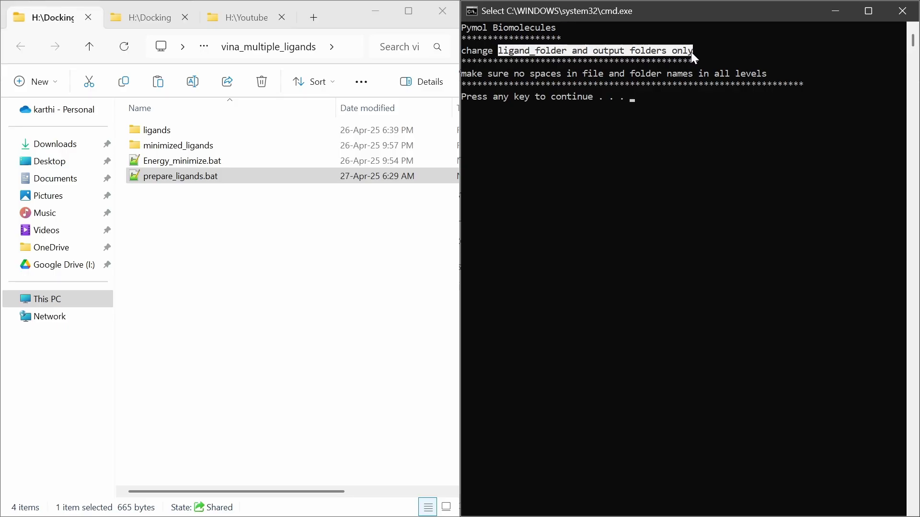
pyautogui.hotkey('ctrl', 'c')
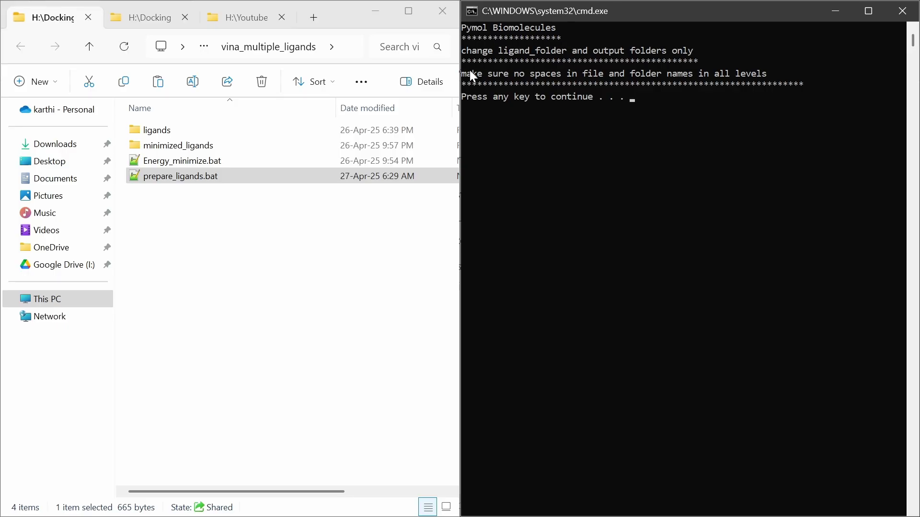
pyautogui.moveTo(467, 74); pyautogui.dragTo(778, 88)
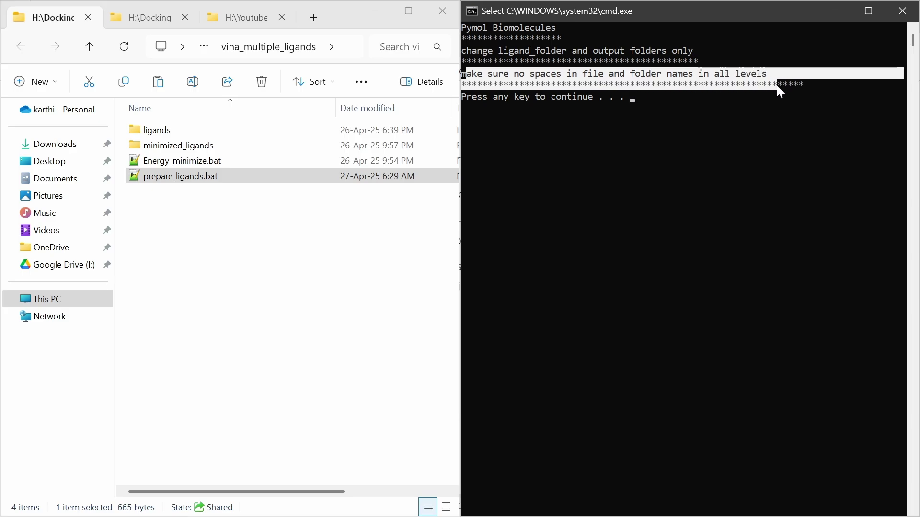
pyautogui.hotkey('ctrl', 'c')
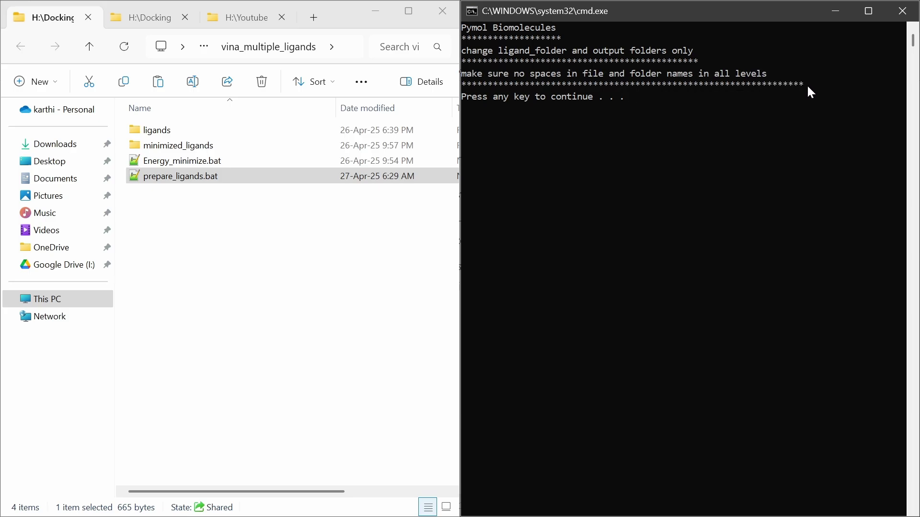
pyautogui.press('Return')
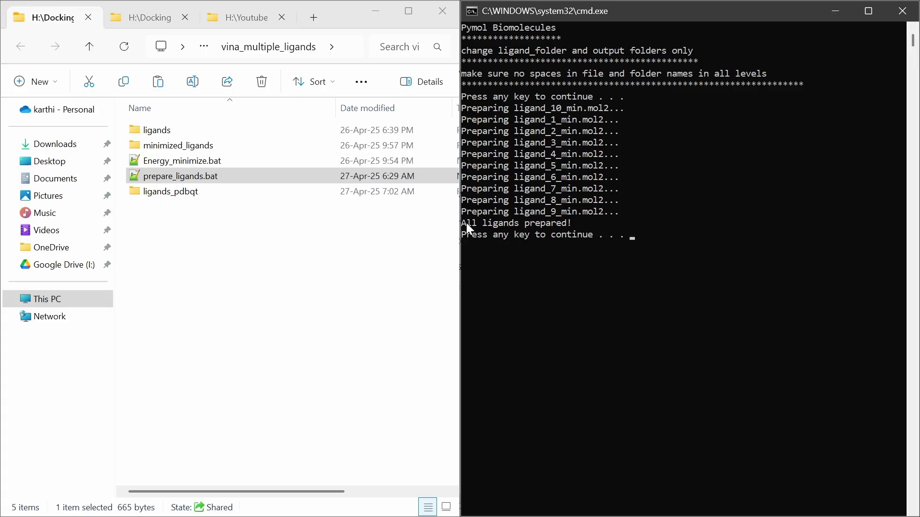
# Check the prepared ligand files in the ligands_pdbqt folder and close the finished script's console
pyautogui.moveTo(467, 223); pyautogui.dragTo(567, 222)
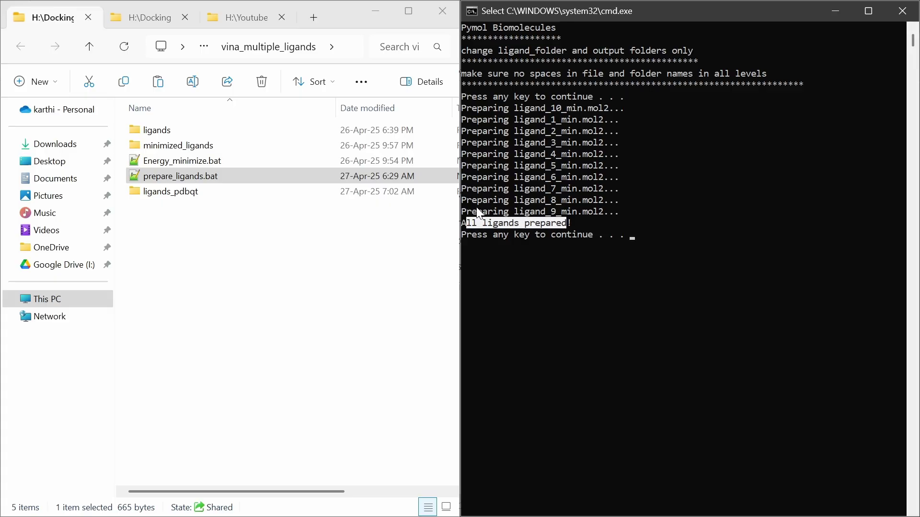
pyautogui.rightClick(574, 228)
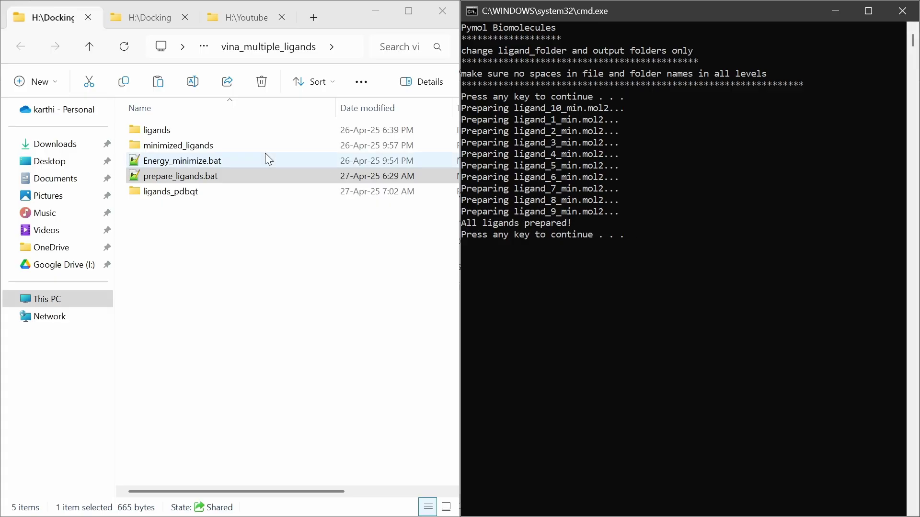
pyautogui.doubleClick(188, 196)
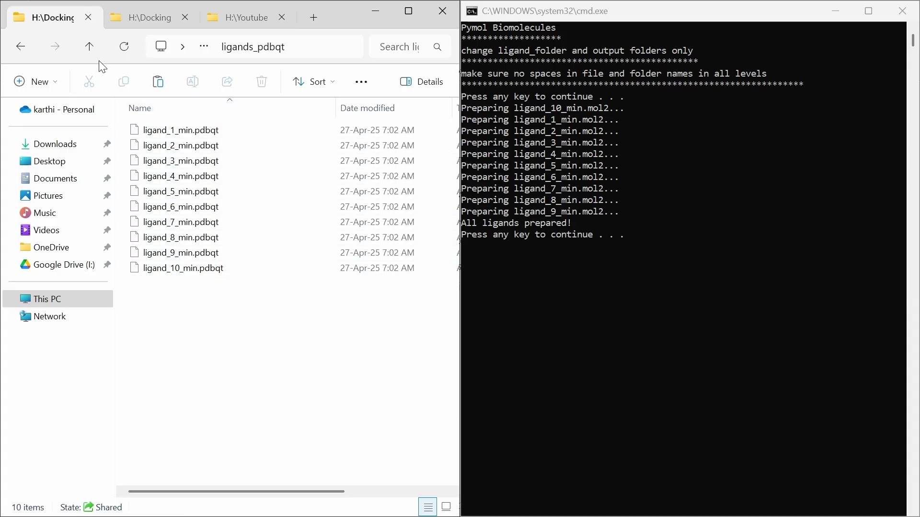
pyautogui.click(89, 47)
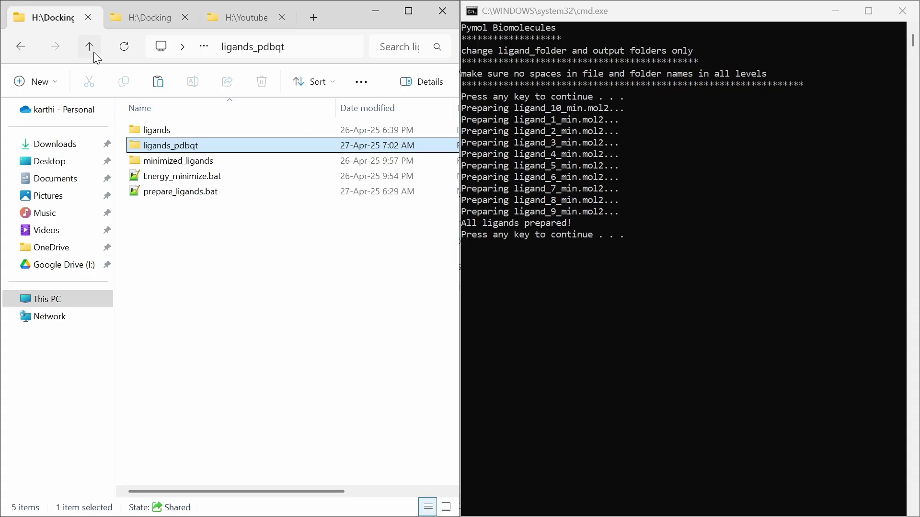
pyautogui.click(630, 19)
pyautogui.press('Return')
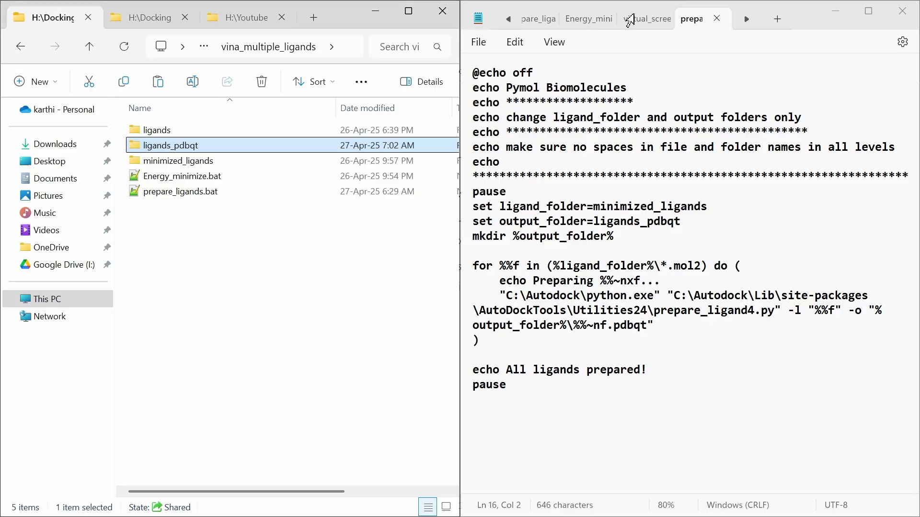
# Add protein.pdbqt, virtual_screening.bat and config.txt to the vina_multiple_ligands folder
pyautogui.click(290, 214)
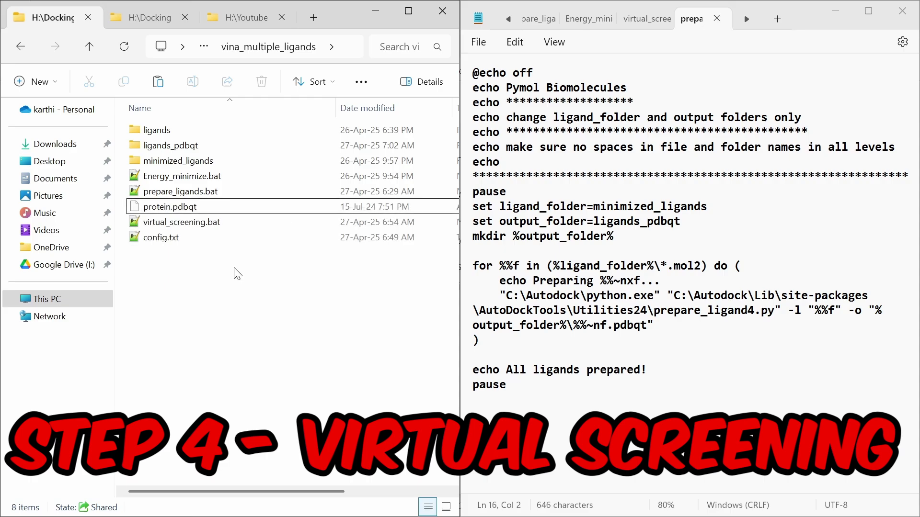
pyautogui.click(190, 209)
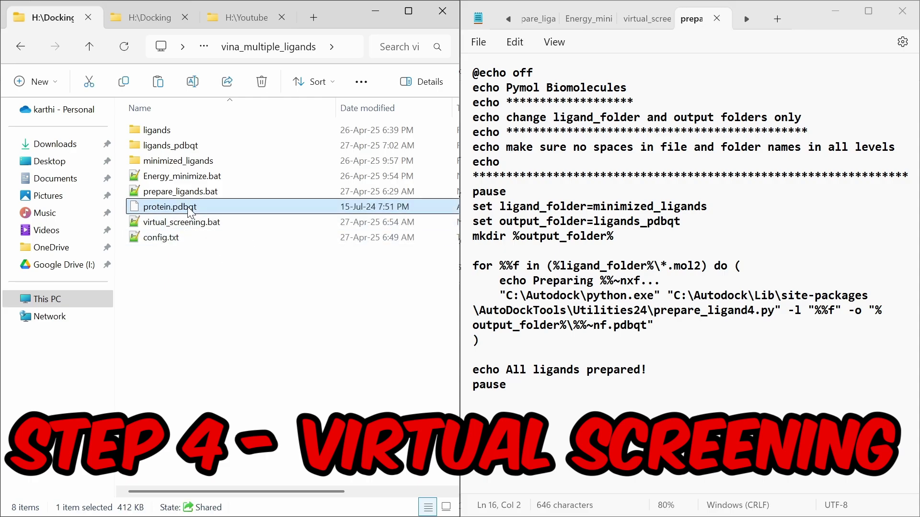
pyautogui.click(185, 223)
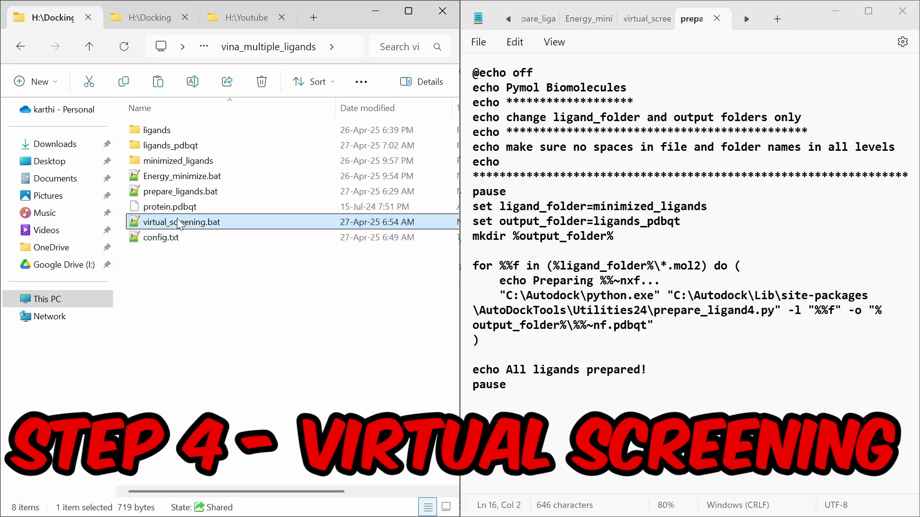
# Open config.txt from the vina_multiple_ligands folder for editing in Notepad
pyautogui.doubleClick(194, 240)
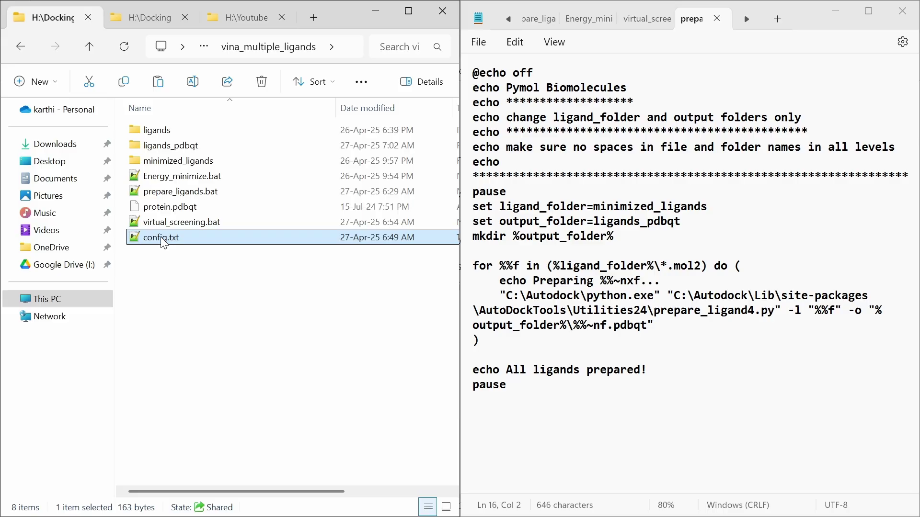
pyautogui.rightClick(194, 239)
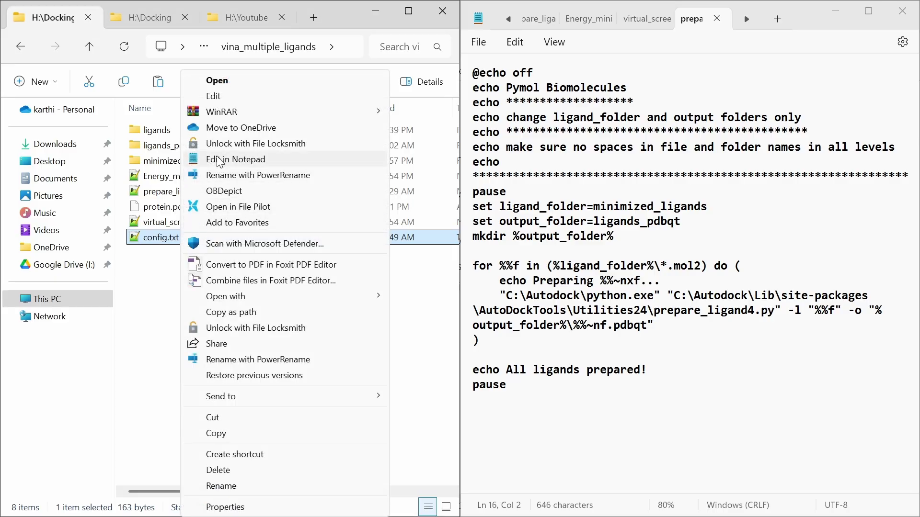
pyautogui.click(216, 96)
pyautogui.click(634, 102)
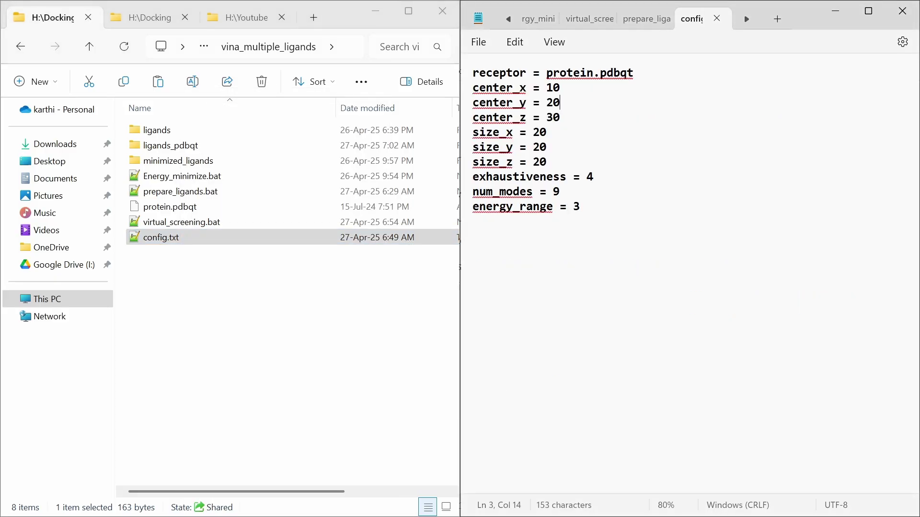
# Compare the receptor name in config.txt with the protein.pdbqt file and review the center, size, exhaustiveness, num_modes and energy_range parameters
pyautogui.doubleClick(579, 73)
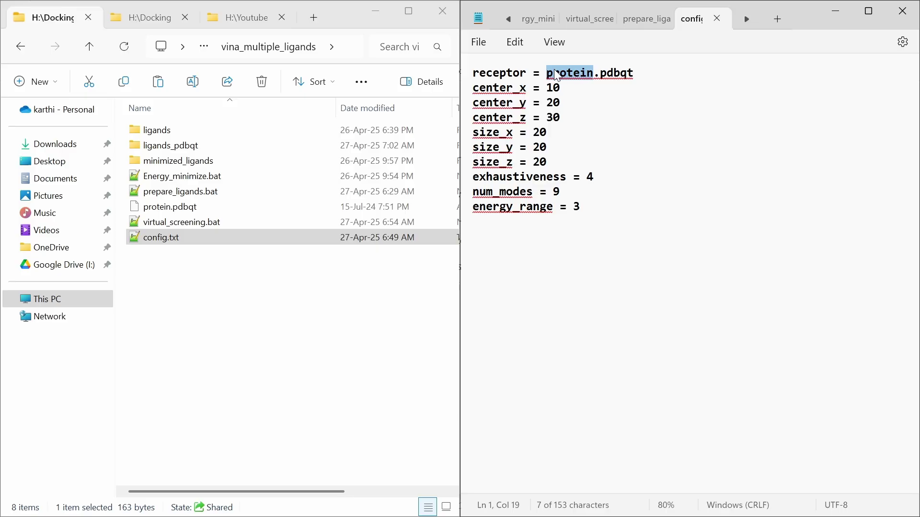
pyautogui.click(206, 206)
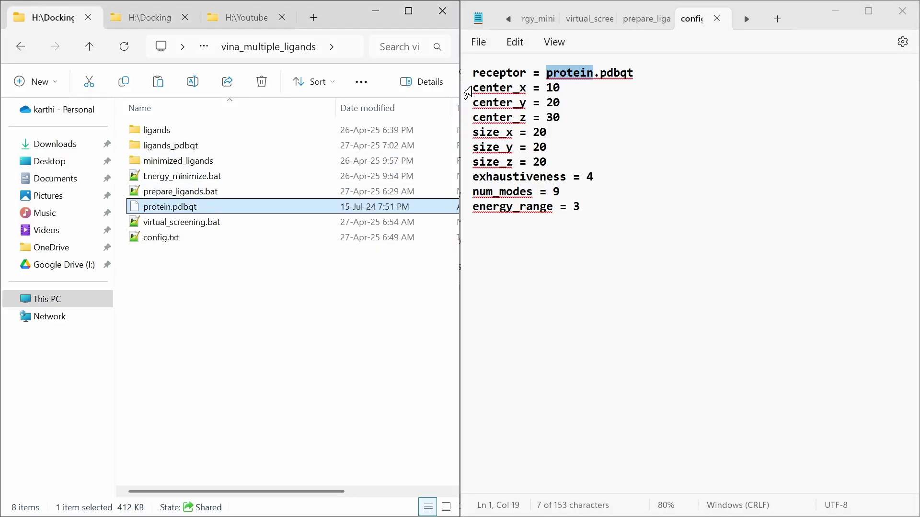
pyautogui.click(475, 89)
pyautogui.moveTo(476, 90); pyautogui.dragTo(598, 207)
pyautogui.click(598, 207)
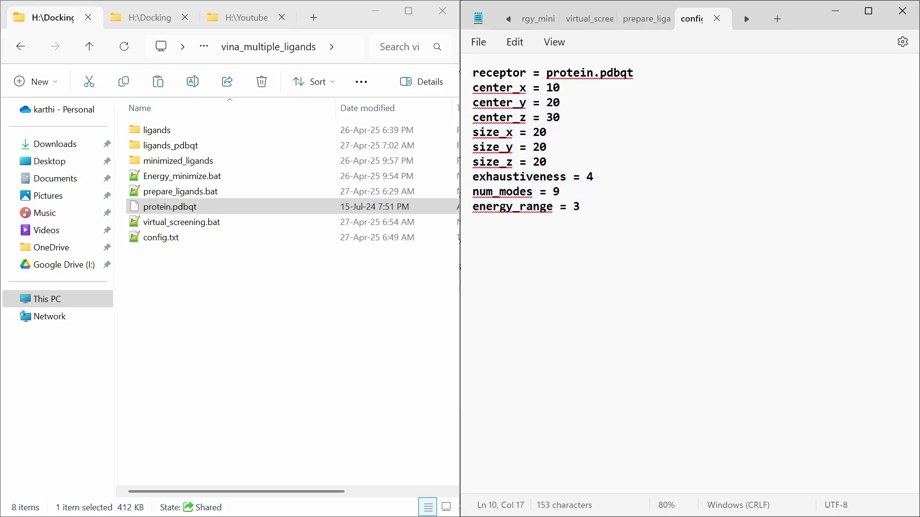
pyautogui.click(600, 178)
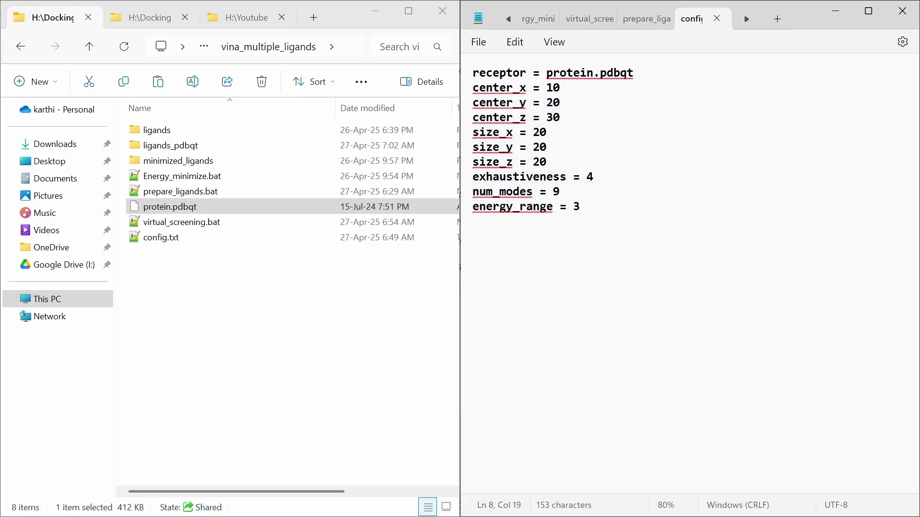
pyautogui.click(591, 208)
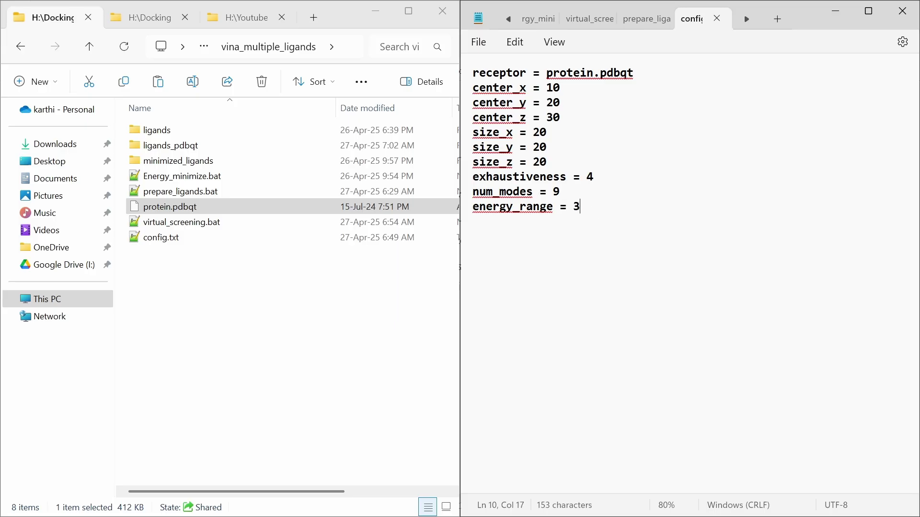
pyautogui.moveTo(581, 208); pyautogui.dragTo(472, 87)
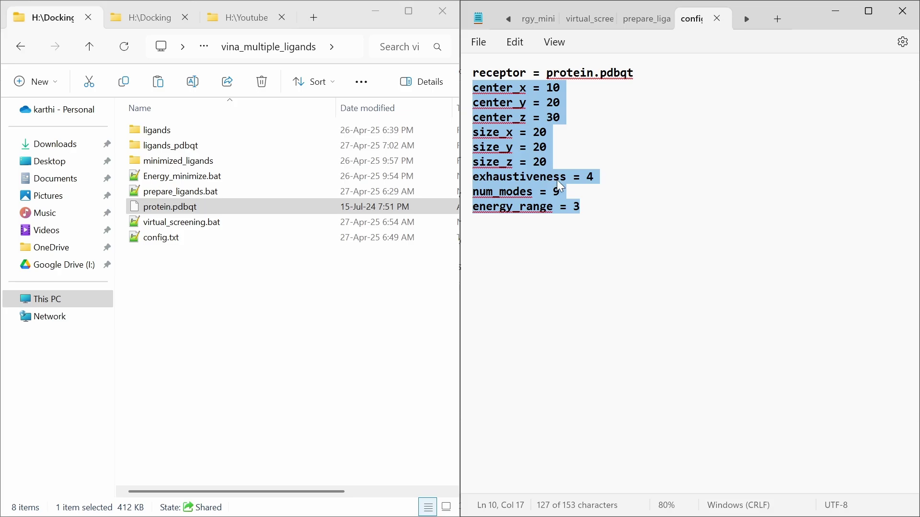
pyautogui.click(566, 76)
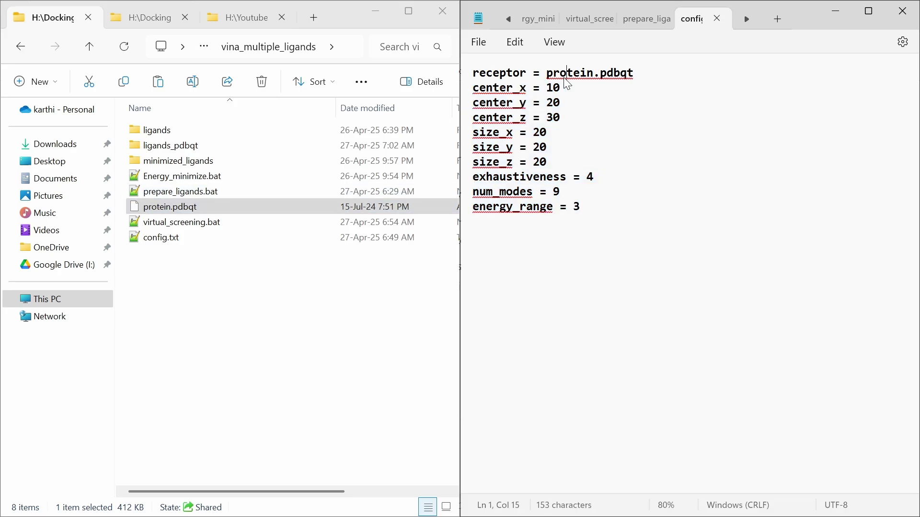
pyautogui.doubleClick(567, 74)
pyautogui.click(581, 73)
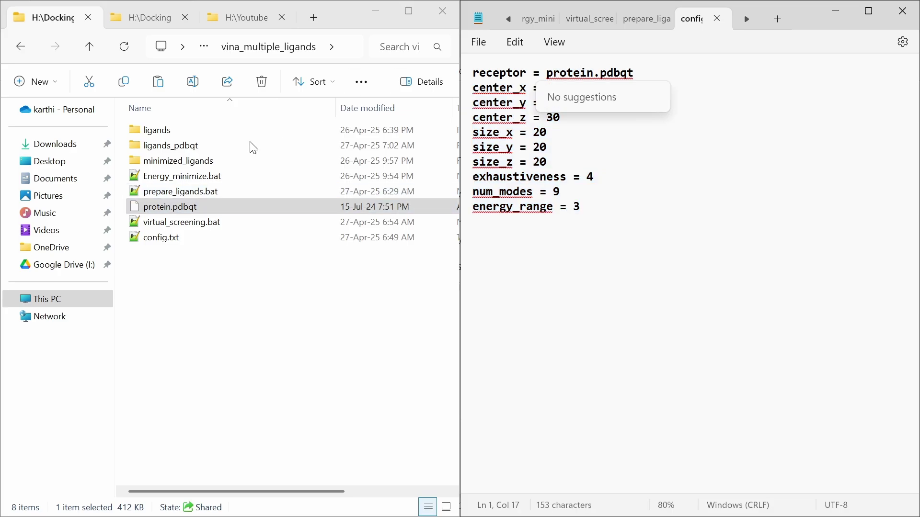
# Open virtual_screening.bat from the vina_multiple_ligands folder for editing in Notepad
pyautogui.click(205, 221)
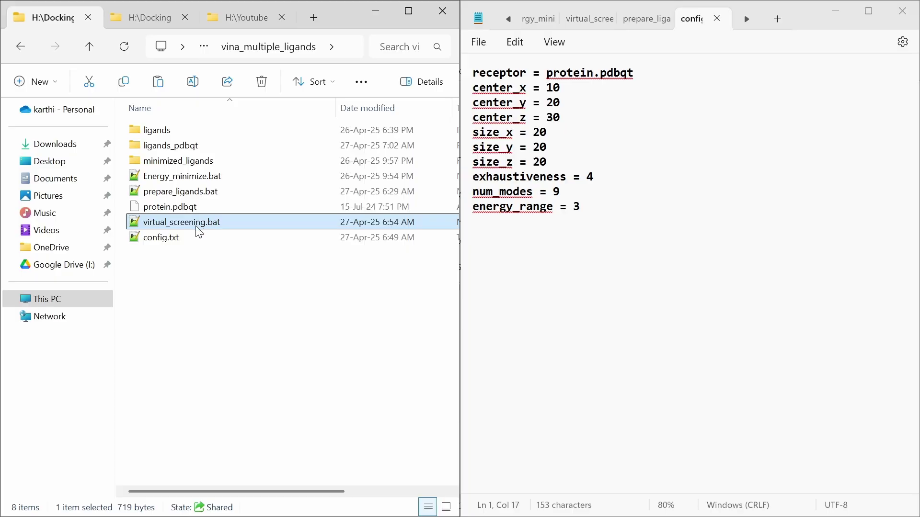
pyautogui.rightClick(199, 226)
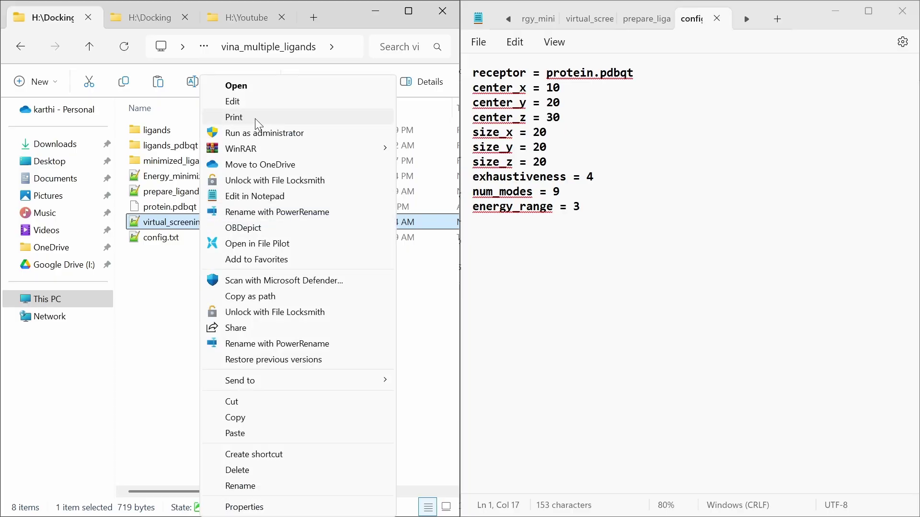
pyautogui.click(257, 102)
pyautogui.click(574, 82)
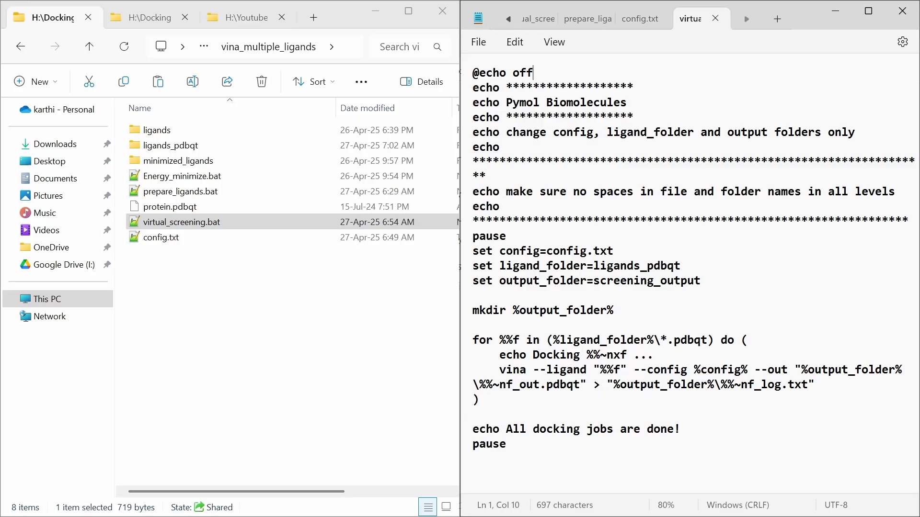
# Compare the config and ligand_folder names in virtual_screening.bat with the config.txt file and the ligands_pdbqt folder
pyautogui.doubleClick(578, 133)
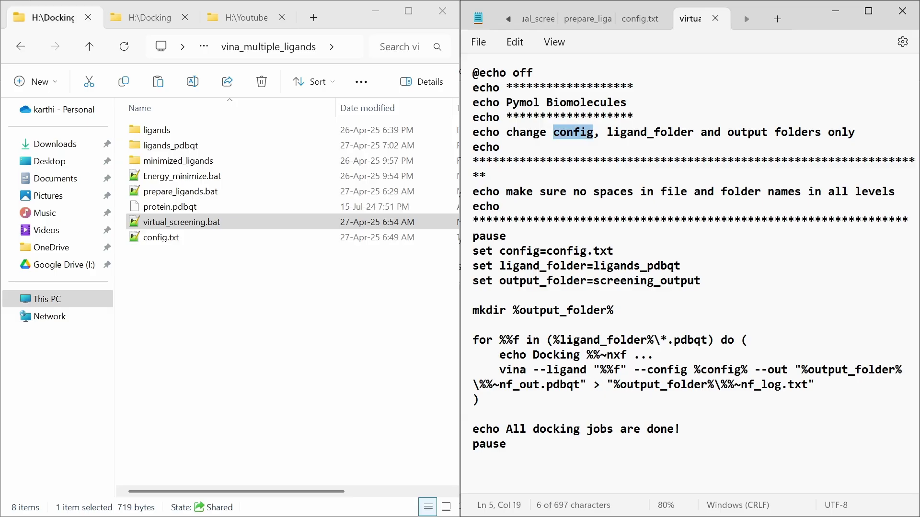
pyautogui.doubleClick(574, 251)
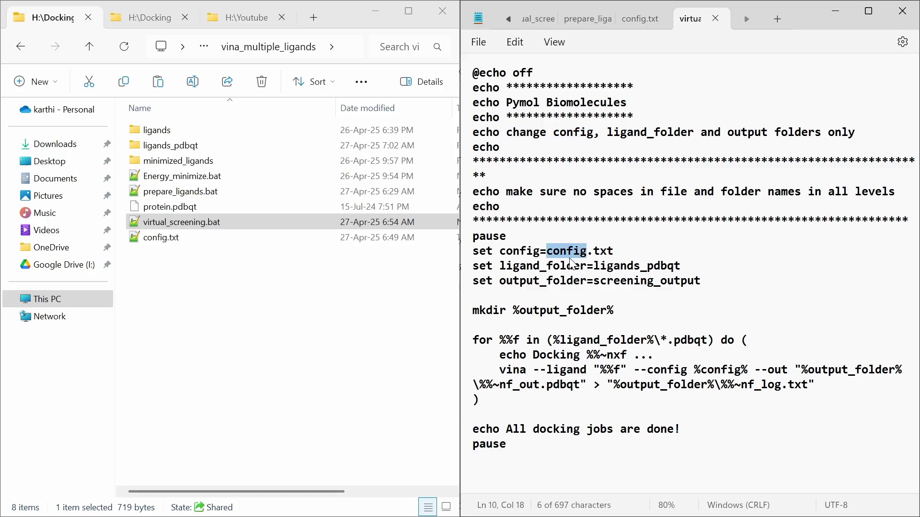
pyautogui.click(231, 234)
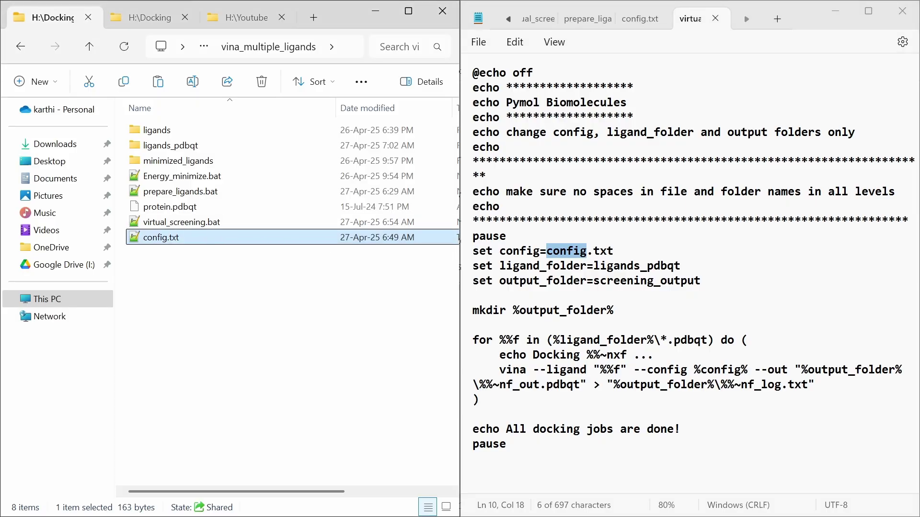
pyautogui.moveTo(594, 266); pyautogui.dragTo(680, 266)
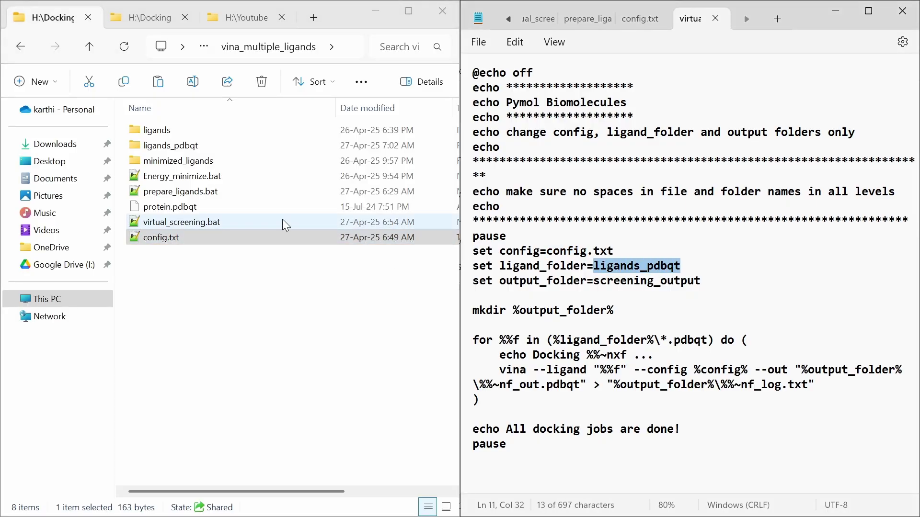
pyautogui.click(211, 147)
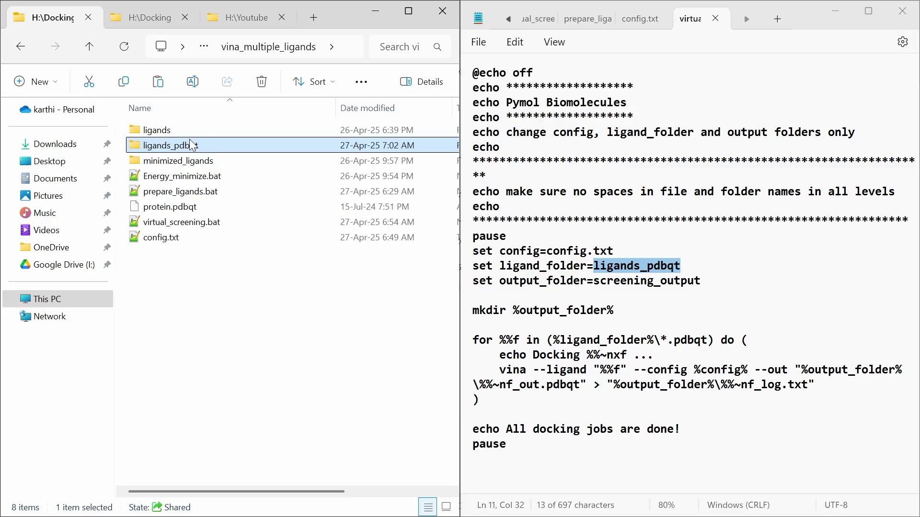
# Review the output_folder name and the vina command's ligand, config, output and log file arguments in virtual_screening.bat
pyautogui.moveTo(594, 281); pyautogui.dragTo(709, 290)
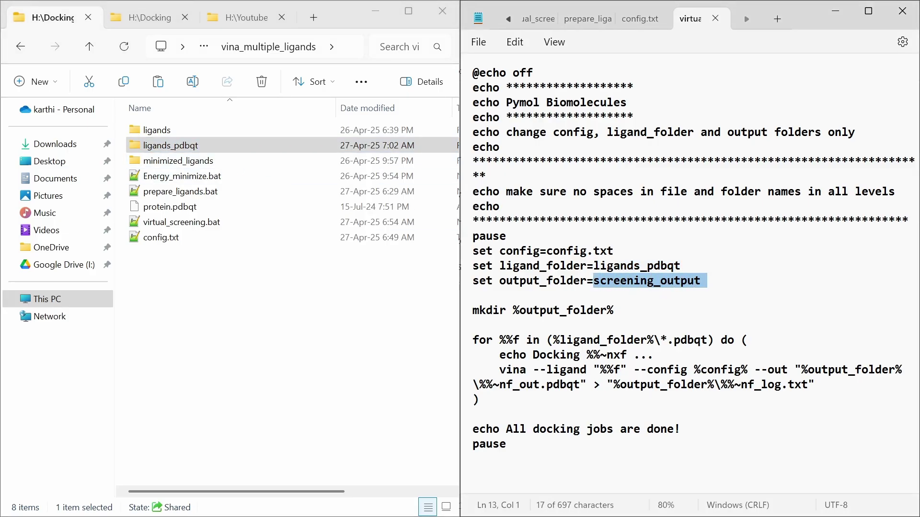
pyautogui.click(580, 341)
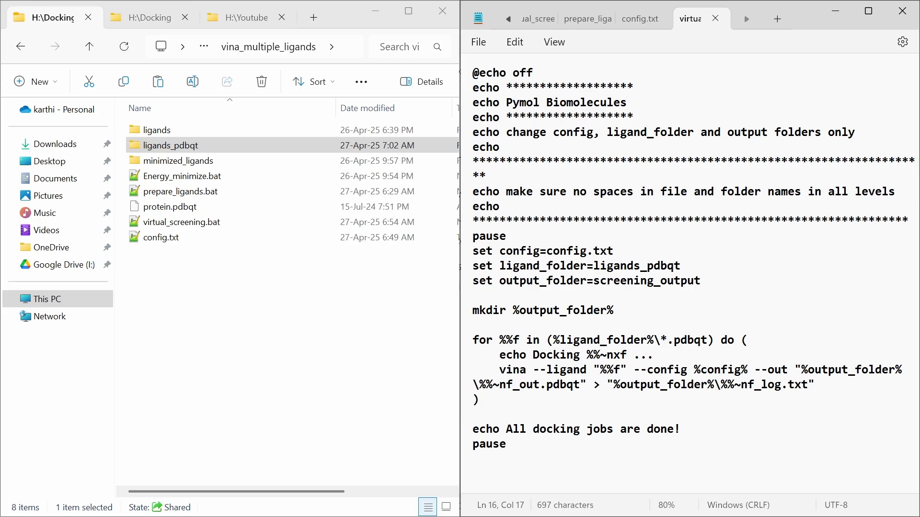
pyautogui.doubleClick(514, 371)
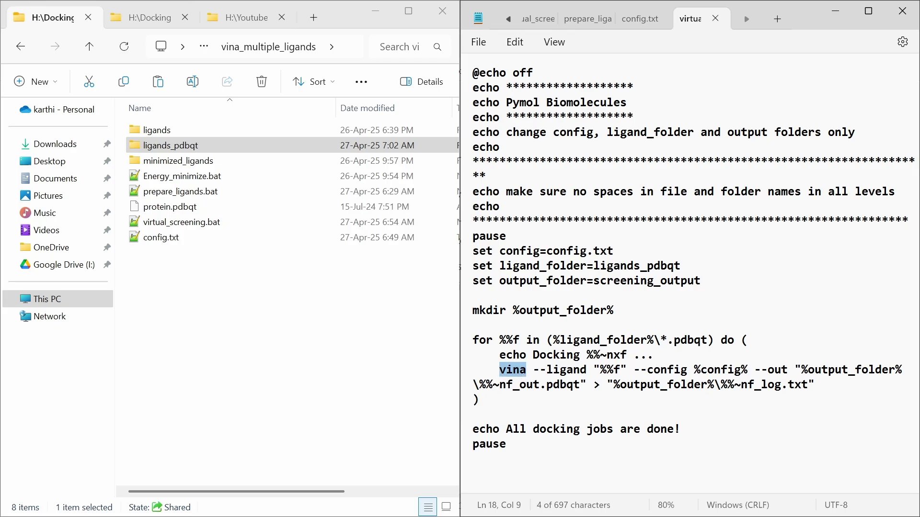
pyautogui.press('Left')
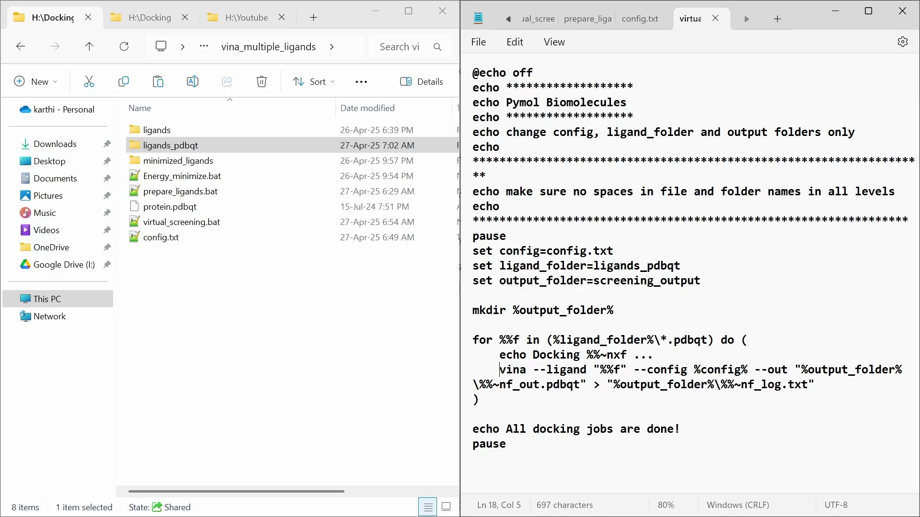
pyautogui.hotkey('ctrl', 'Right')
pyautogui.hotkey('ctrl', 'shift', 'Right')
pyautogui.hotkey('shift', 'Right')
pyautogui.hotkey('shift', 'Right')
pyautogui.hotkey('shift', 'Right')
pyautogui.hotkey('shift', 'Right')
pyautogui.hotkey('shift', 'Right')
pyautogui.hotkey('shift', 'Left')
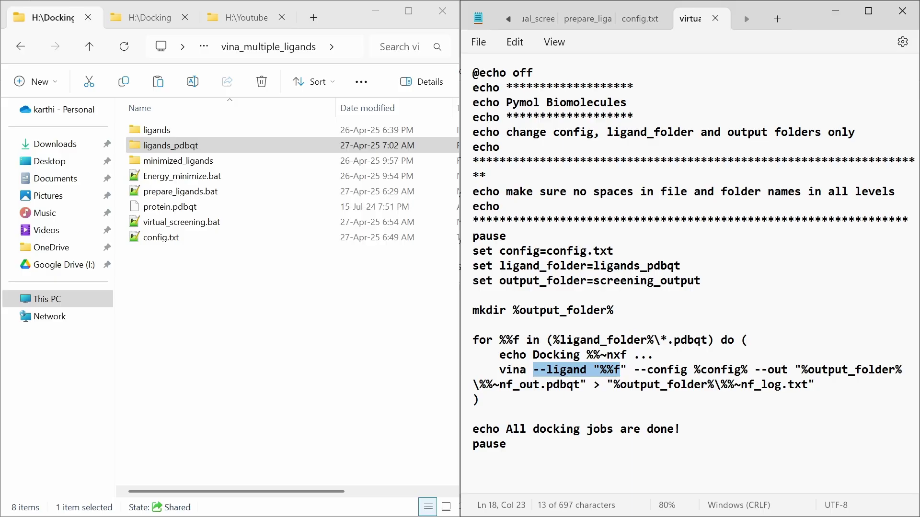
pyautogui.moveTo(634, 370); pyautogui.dragTo(901, 372)
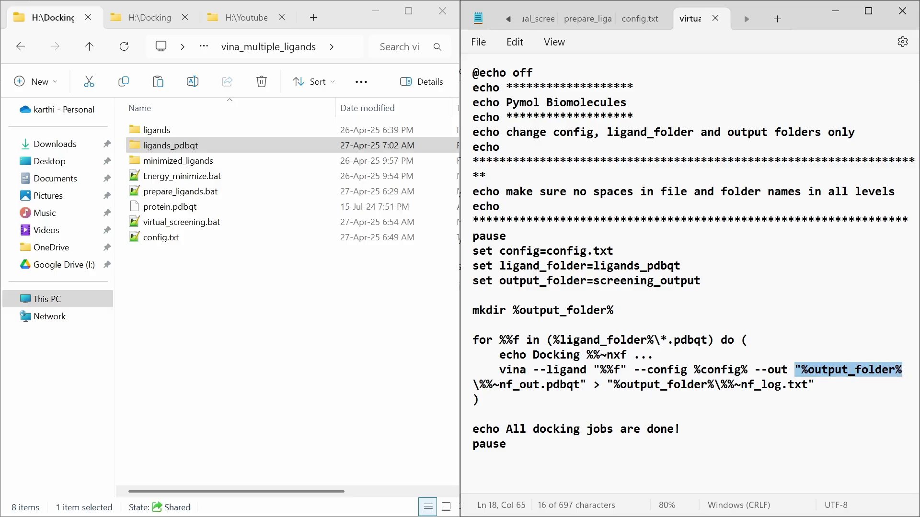
pyautogui.moveTo(607, 384); pyautogui.dragTo(817, 389)
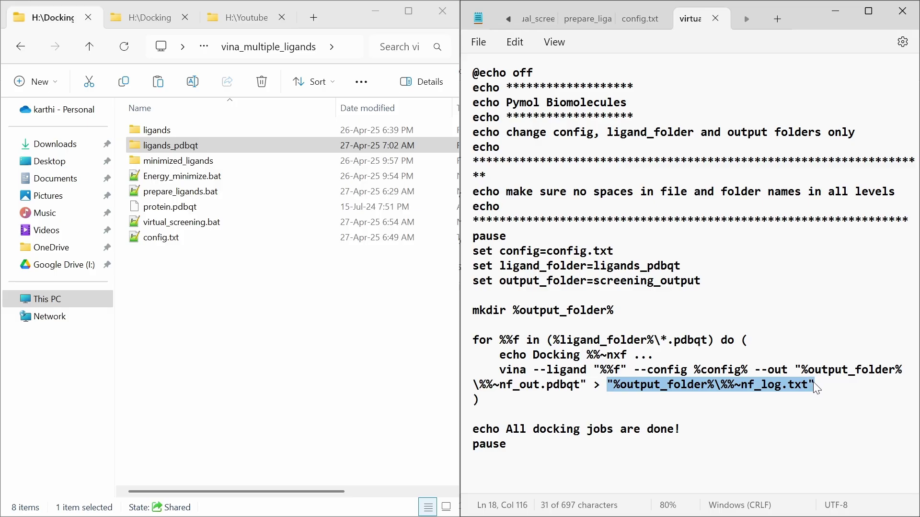
pyautogui.click(769, 387)
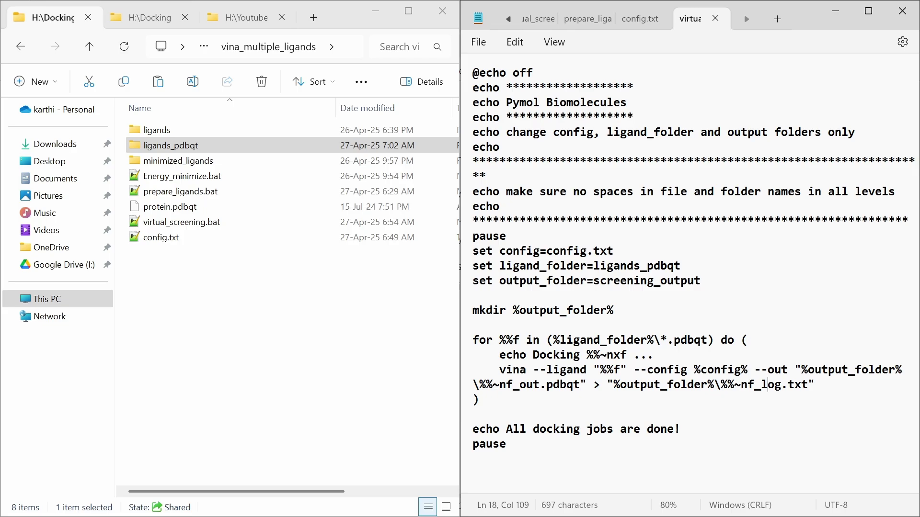
# Run virtual_screening.bat, place its console window beside the folder window, and continue past the pause to start docking
pyautogui.click(296, 230)
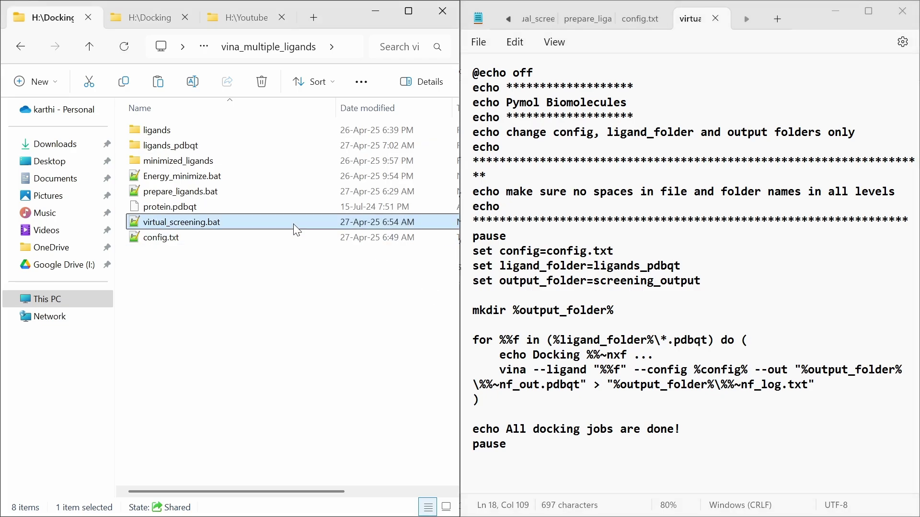
pyautogui.doubleClick(296, 229)
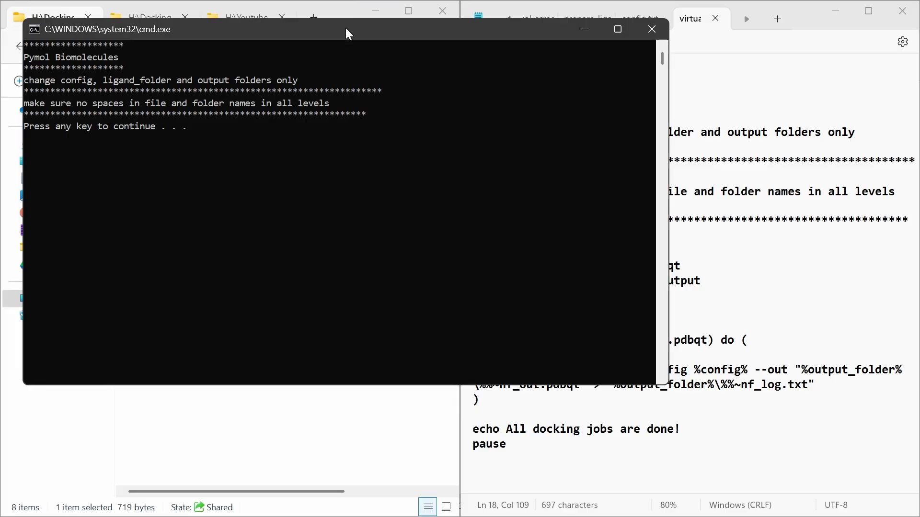
pyautogui.moveTo(344, 29); pyautogui.dragTo(916, 335)
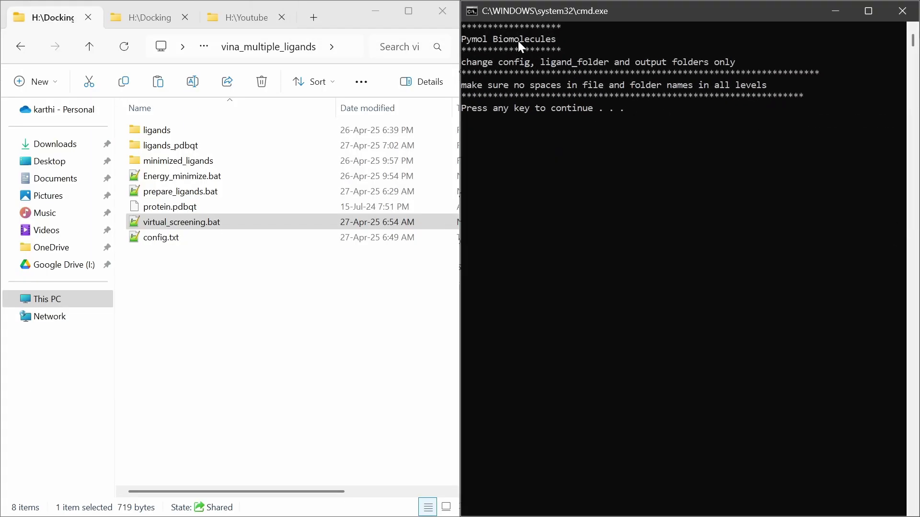
pyautogui.moveTo(499, 62); pyautogui.dragTo(561, 67)
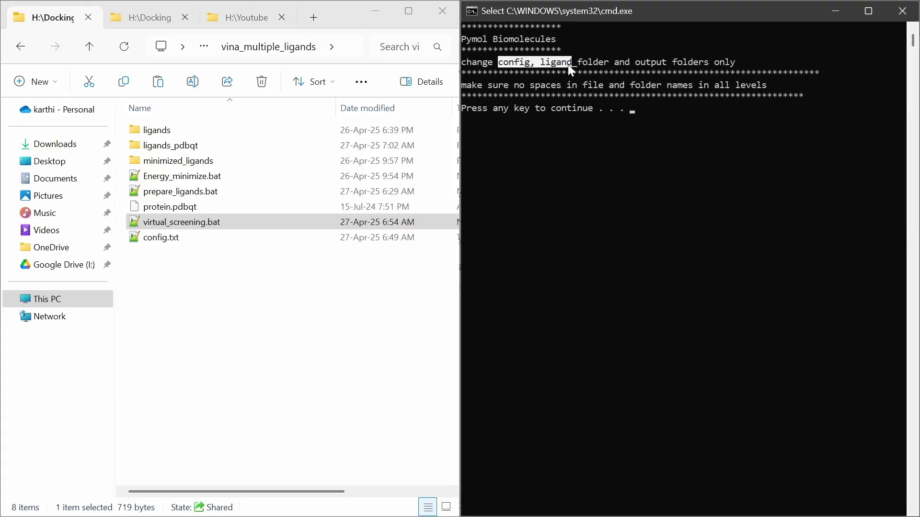
pyautogui.click(675, 64)
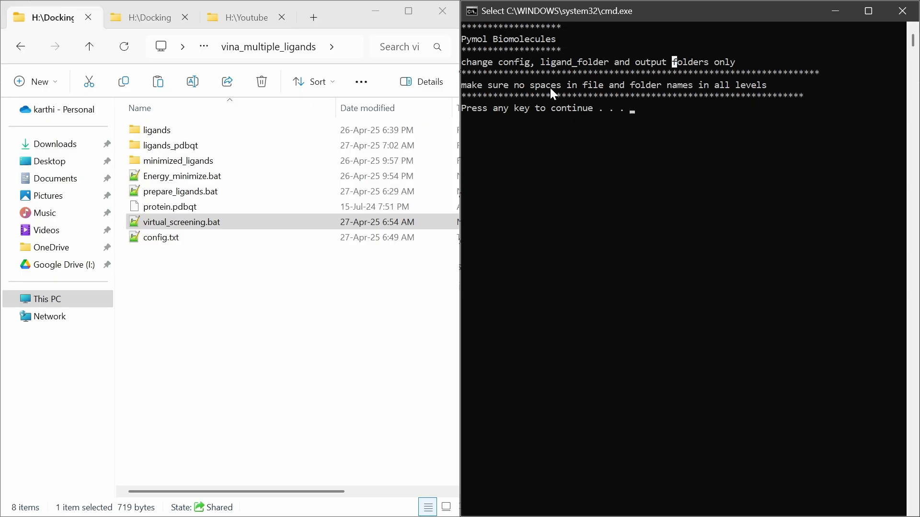
pyautogui.moveTo(484, 85); pyautogui.dragTo(753, 87)
pyautogui.rightClick(754, 87)
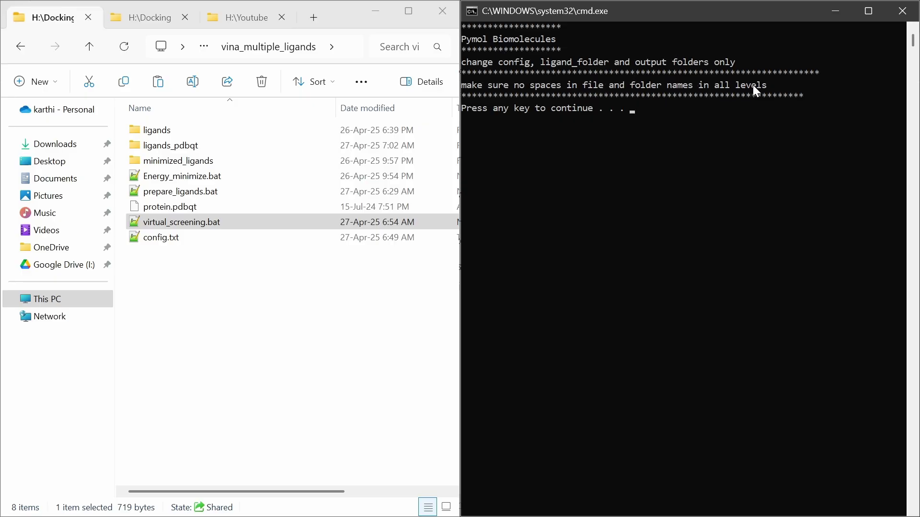
pyautogui.press('Return')
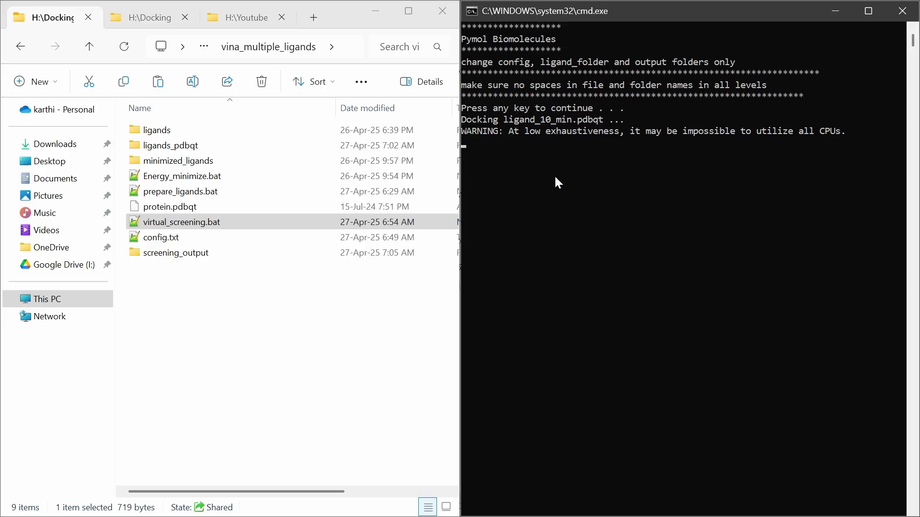
# Open the screening_output folder and examine the docking parameters and affinity table in ligand_10_min_log.txt
pyautogui.doubleClick(214, 253)
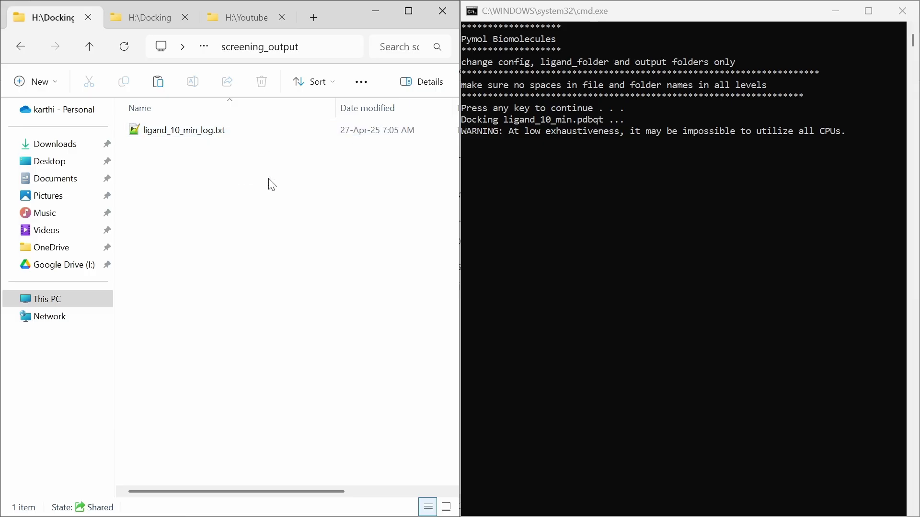
pyautogui.click(605, 6)
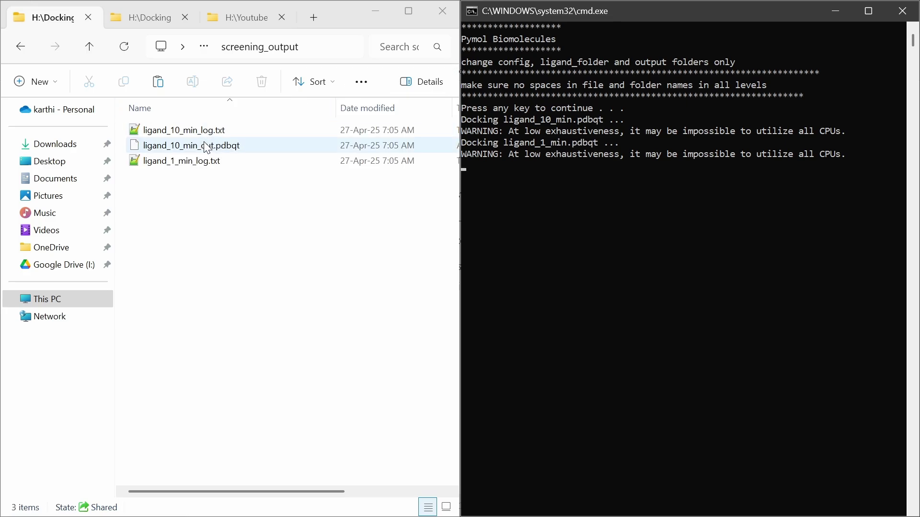
pyautogui.doubleClick(219, 130)
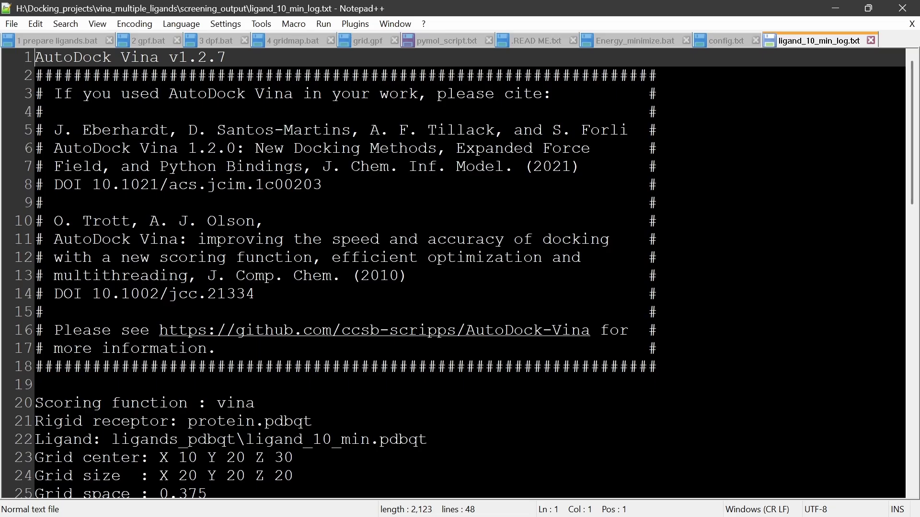
pyautogui.scroll(-8, 73, 277)
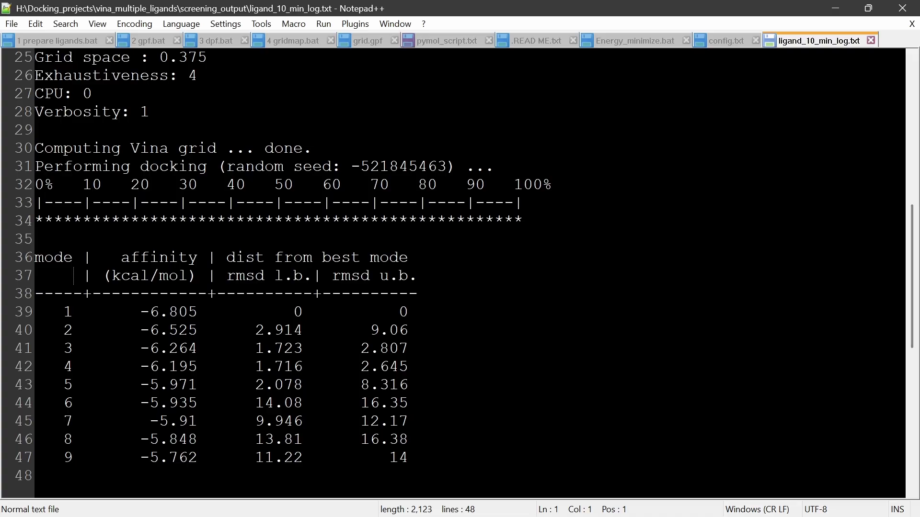
pyautogui.scroll(2, 453, 273)
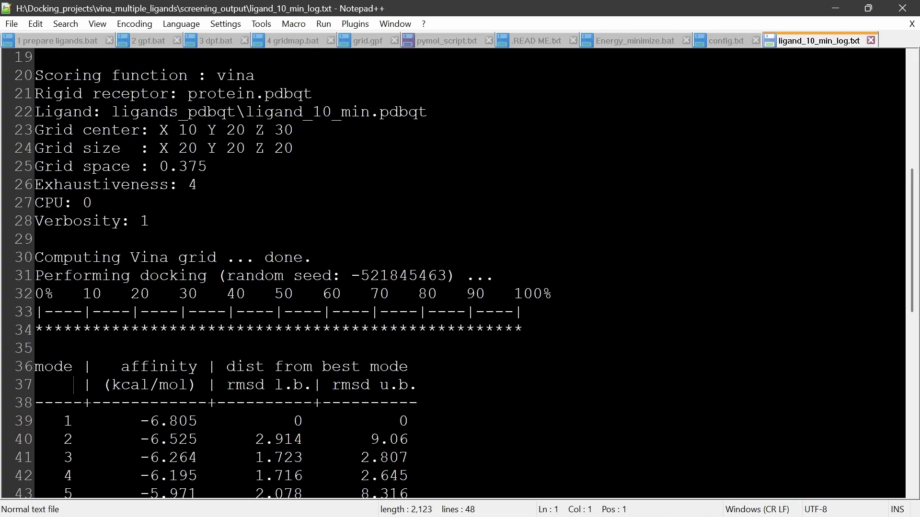
pyautogui.moveTo(149, 221); pyautogui.dragTo(35, 111)
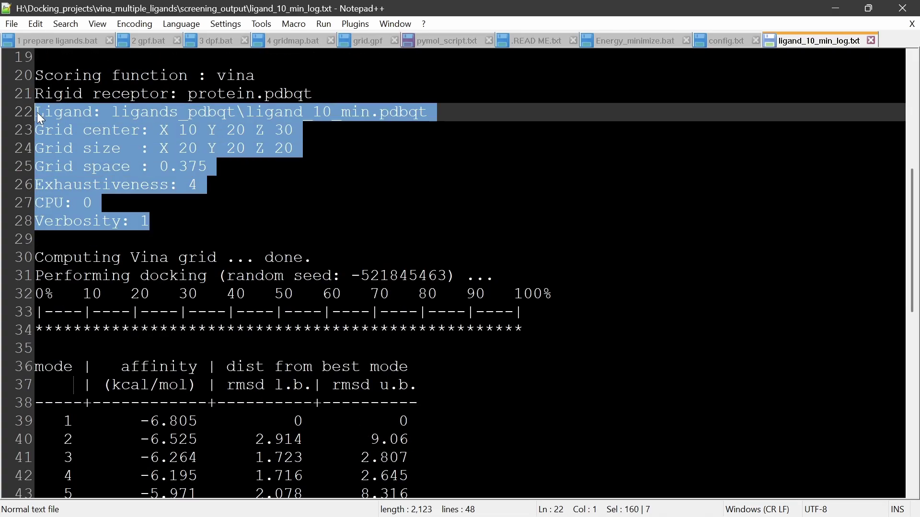
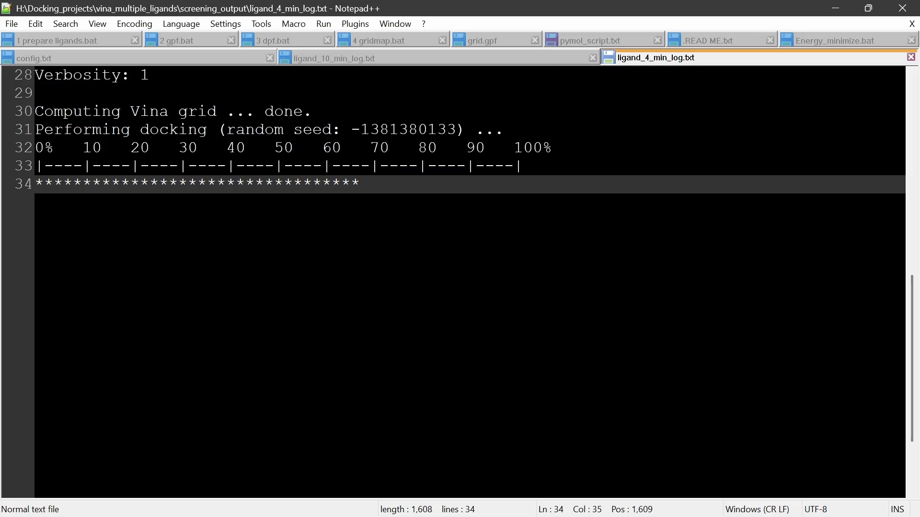
# Reopen ligand_4_min_log.txt in Notepad++ to examine its docking progress and affinity table, and close the editor
pyautogui.click(902, 7)
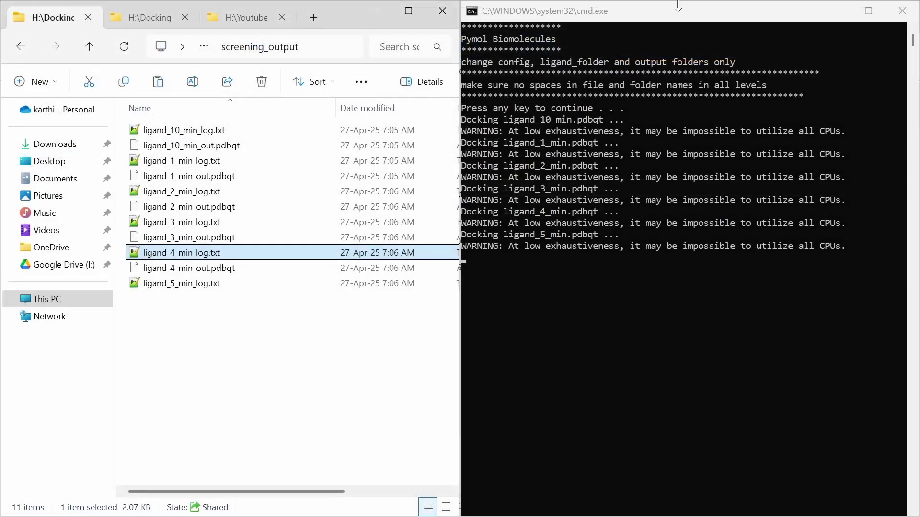
pyautogui.doubleClick(249, 252)
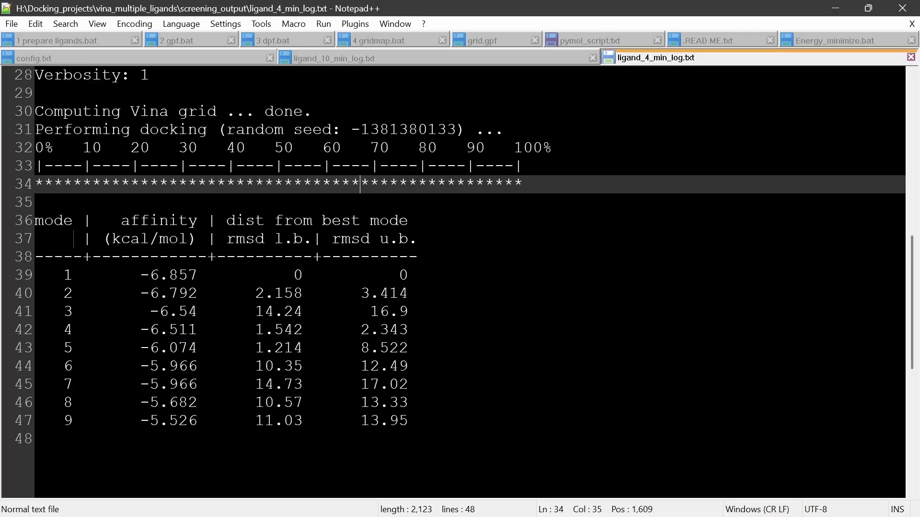
pyautogui.moveTo(360, 184); pyautogui.dragTo(409, 421)
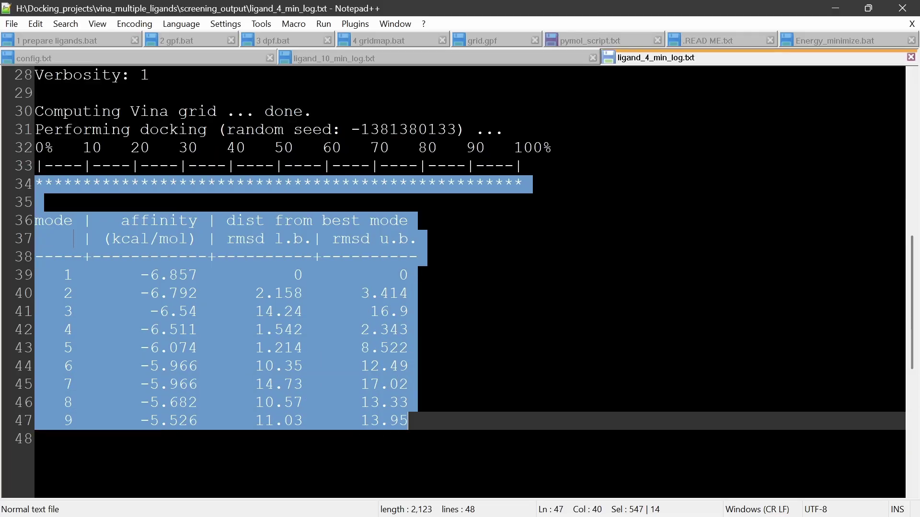
pyautogui.tripleClick(408, 421)
pyautogui.click(304, 293)
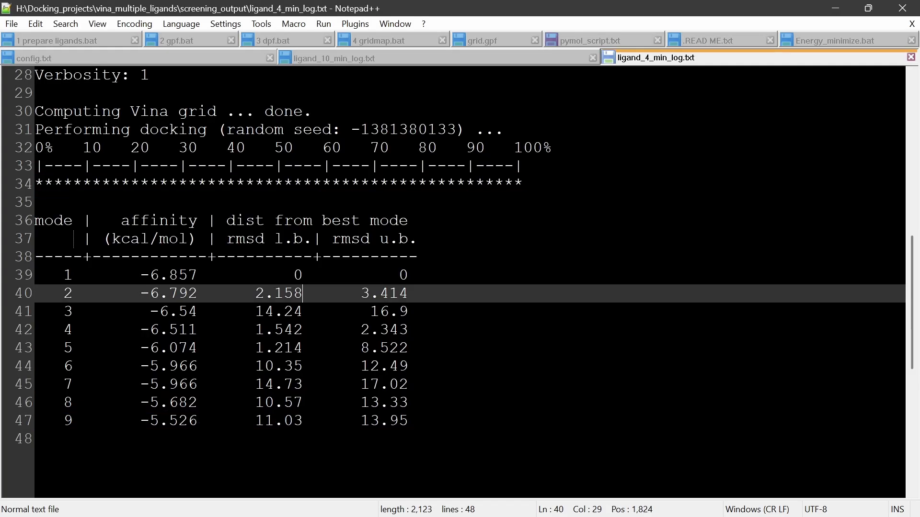
pyautogui.scroll(9, 304, 293)
pyautogui.click(902, 8)
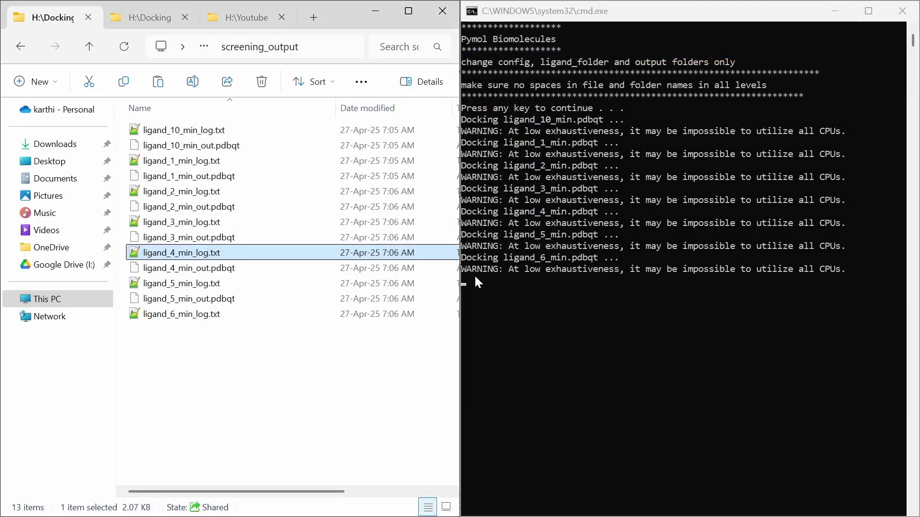
# Check the docking run in the console, look over all log and out files in screening_output, and refresh the folder
pyautogui.click(513, 268)
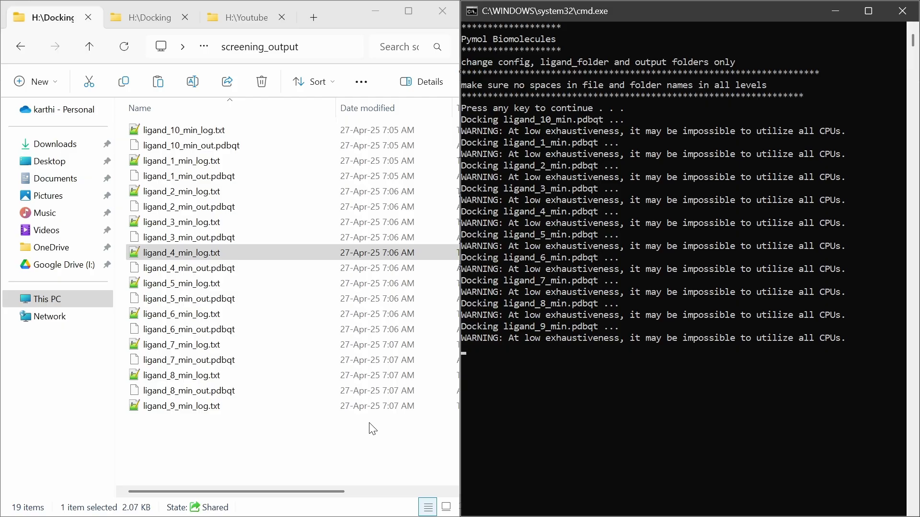
pyautogui.click(292, 440)
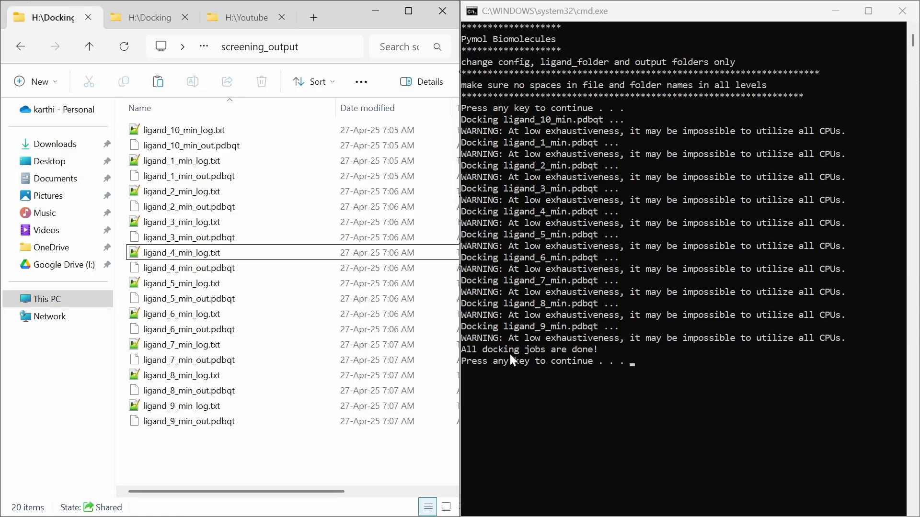
pyautogui.moveTo(245, 439); pyautogui.dragTo(252, 126)
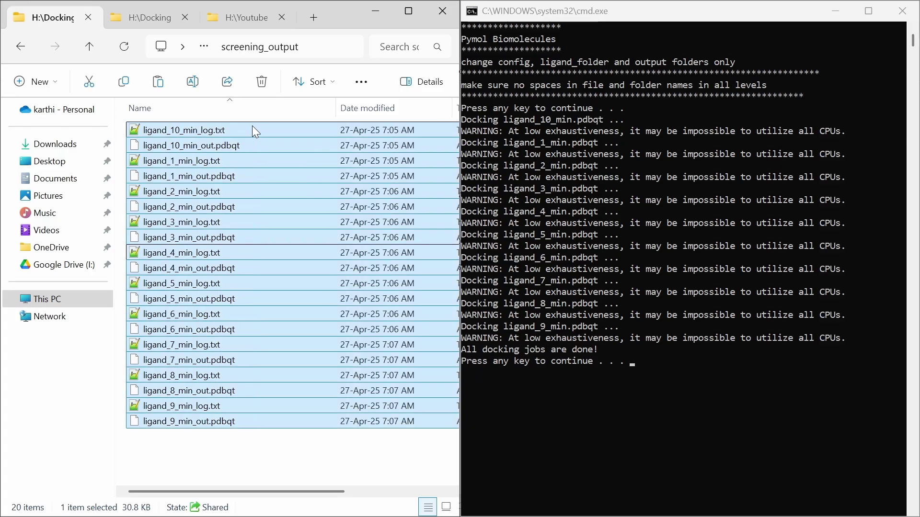
pyautogui.rightClick(208, 450)
pyautogui.click(253, 217)
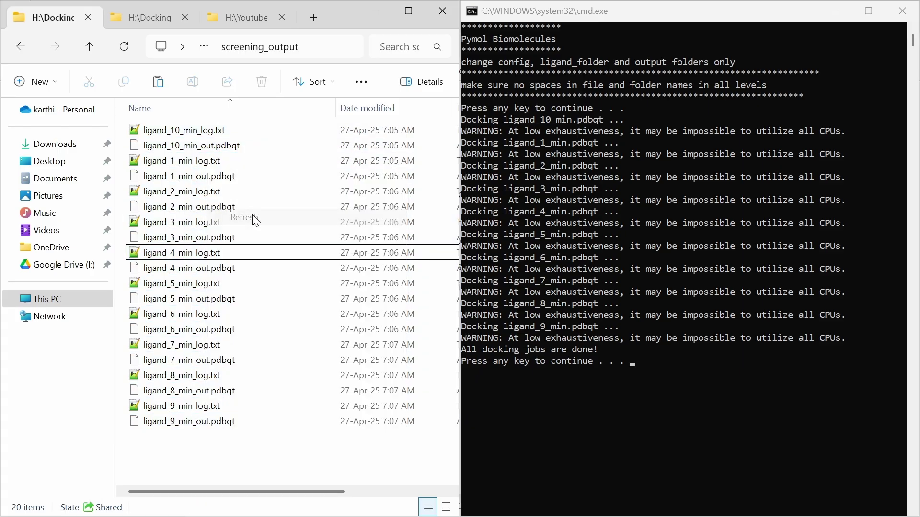